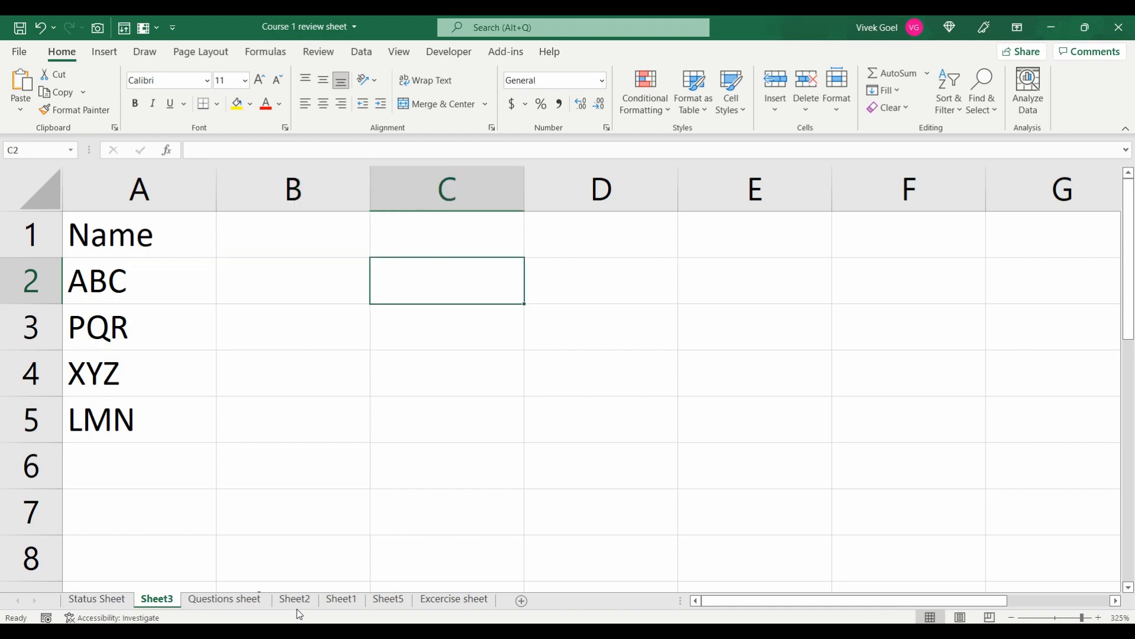
Enter the formula =INDEX(A2:A5,1) in cell C2 to return the first name in the list.
{"action": "type", "text": "=index"}
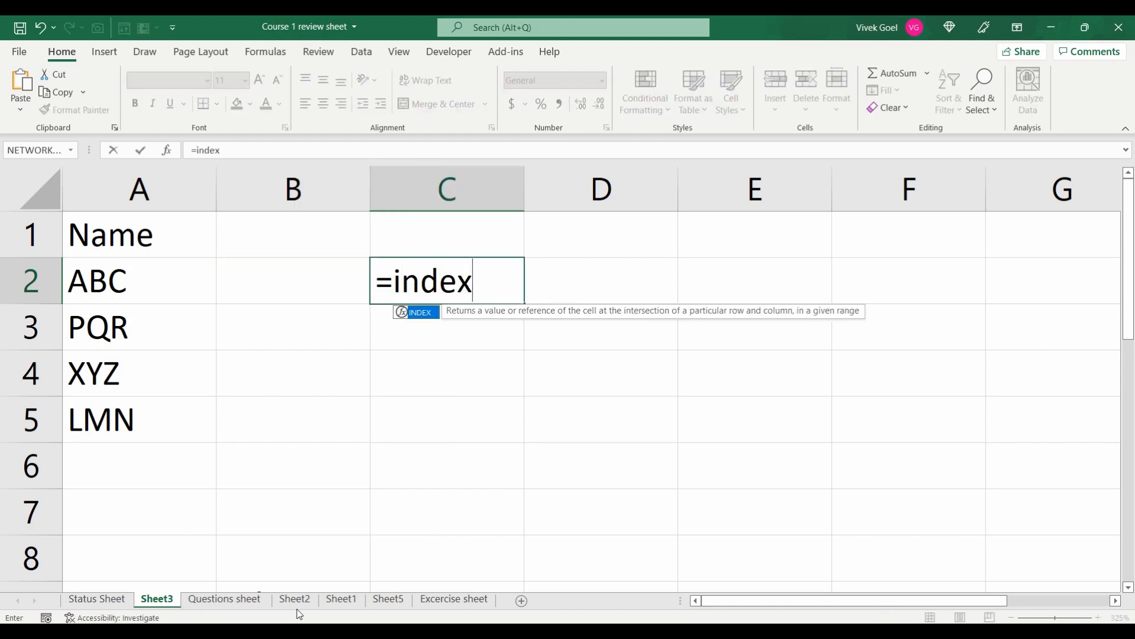
{"action": "key", "text": "Tab"}
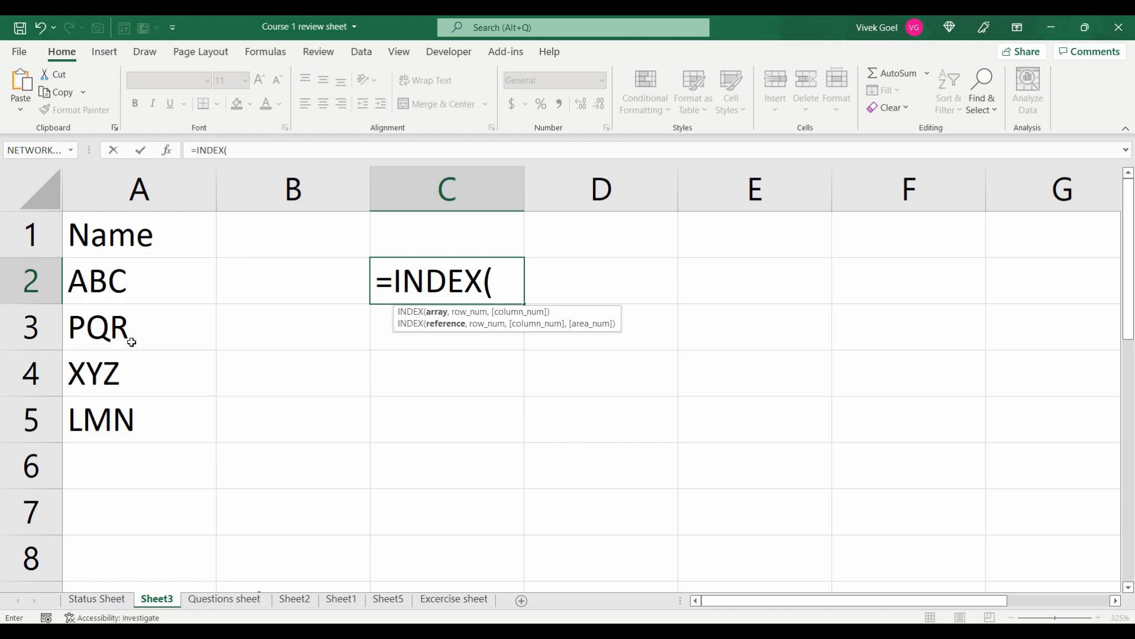
{"action": "left_click_drag", "start_coordinate": [144, 288], "coordinate": [144, 412]}
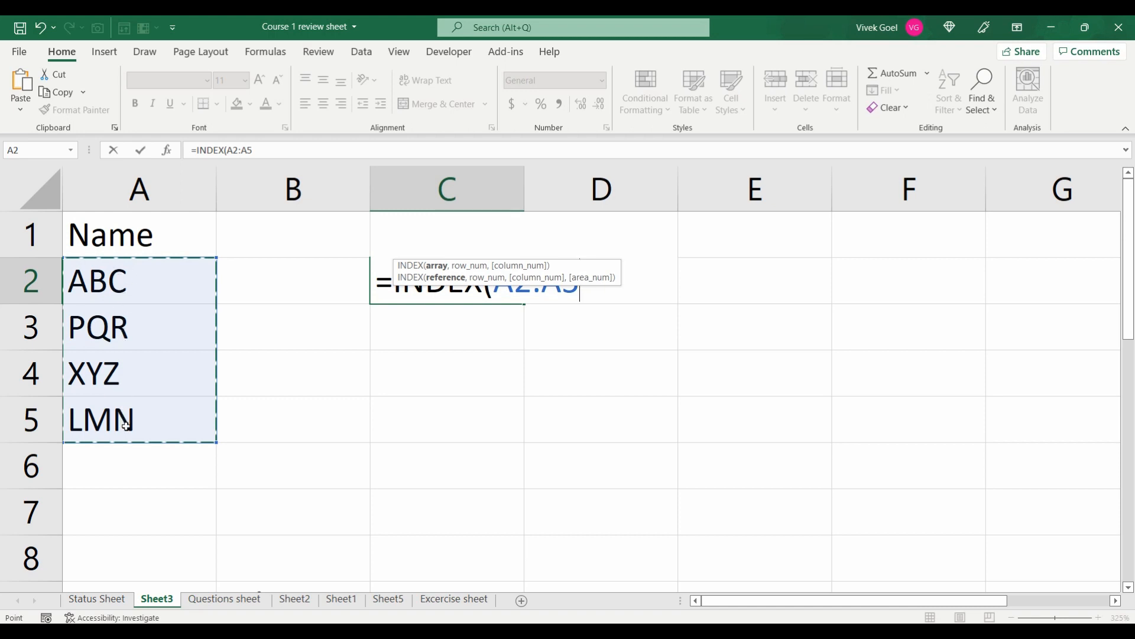
{"action": "type", "text": ",1"}
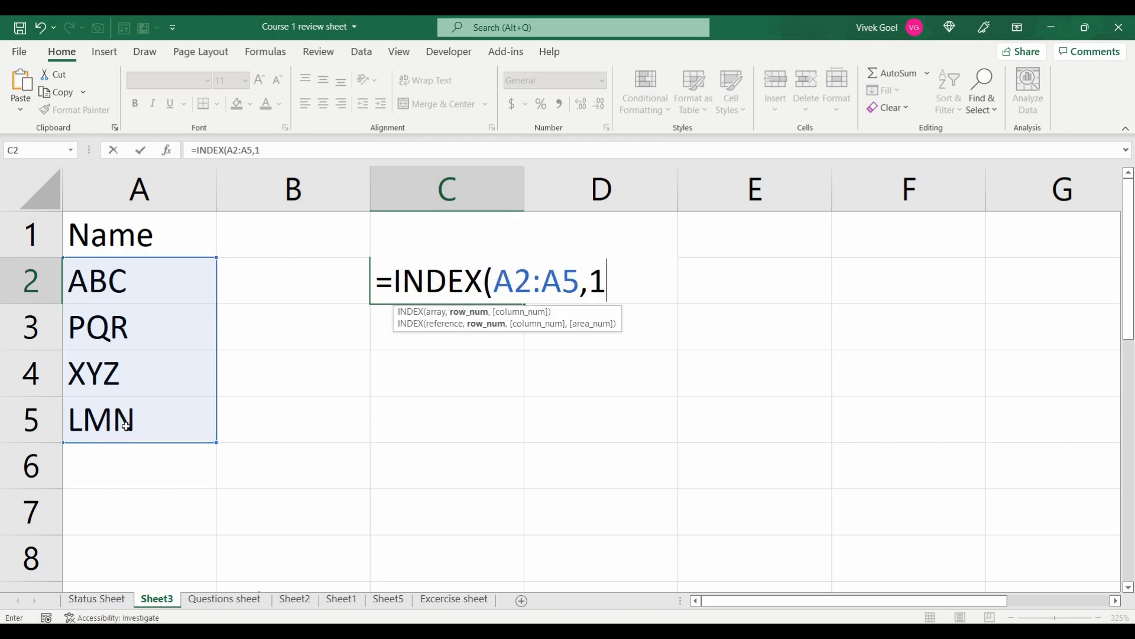
{"action": "type", "text": ")"}
{"action": "key", "text": "Return"}
{"action": "key", "text": "Up"}
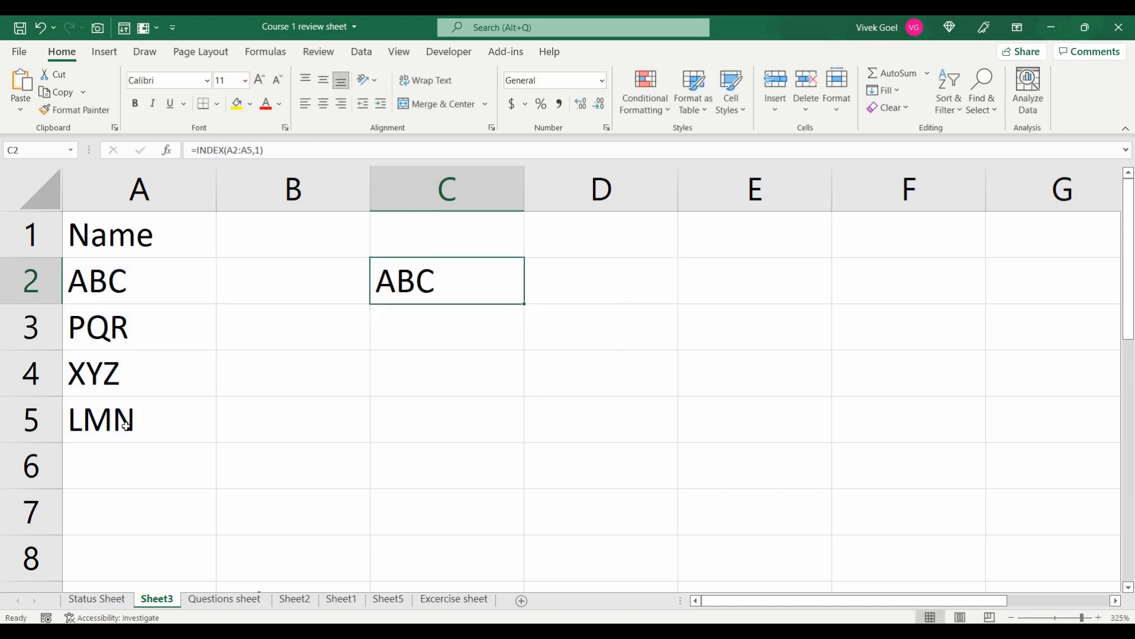
Change the row number in C2's INDEX formula to 2.
{"action": "left_click", "coordinate": [104, 287]}
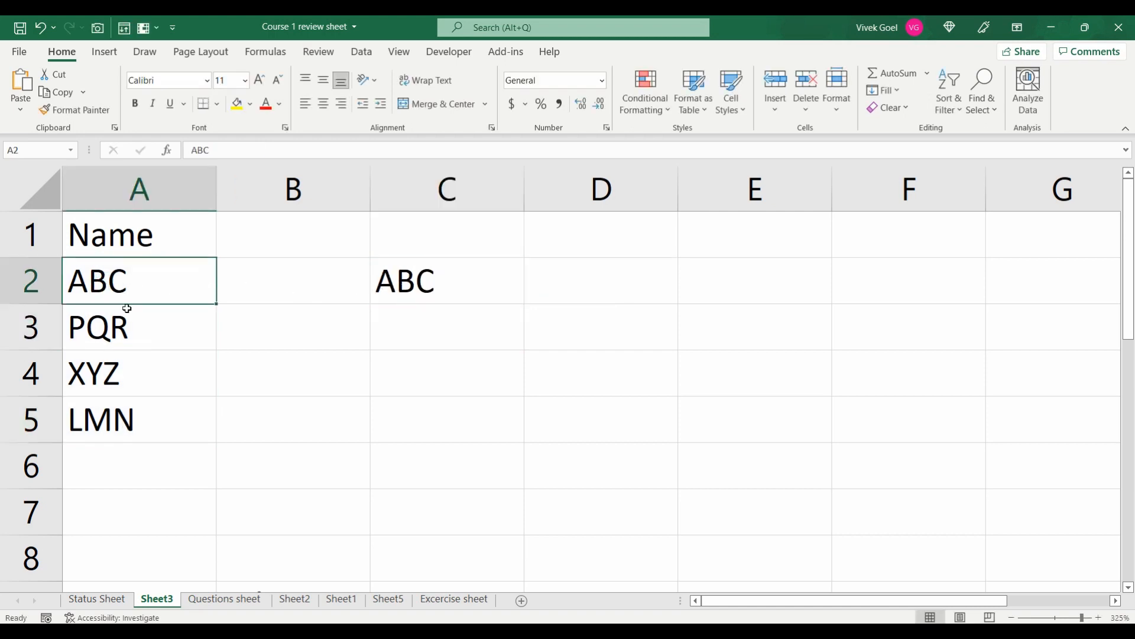
{"action": "left_click", "coordinate": [388, 290]}
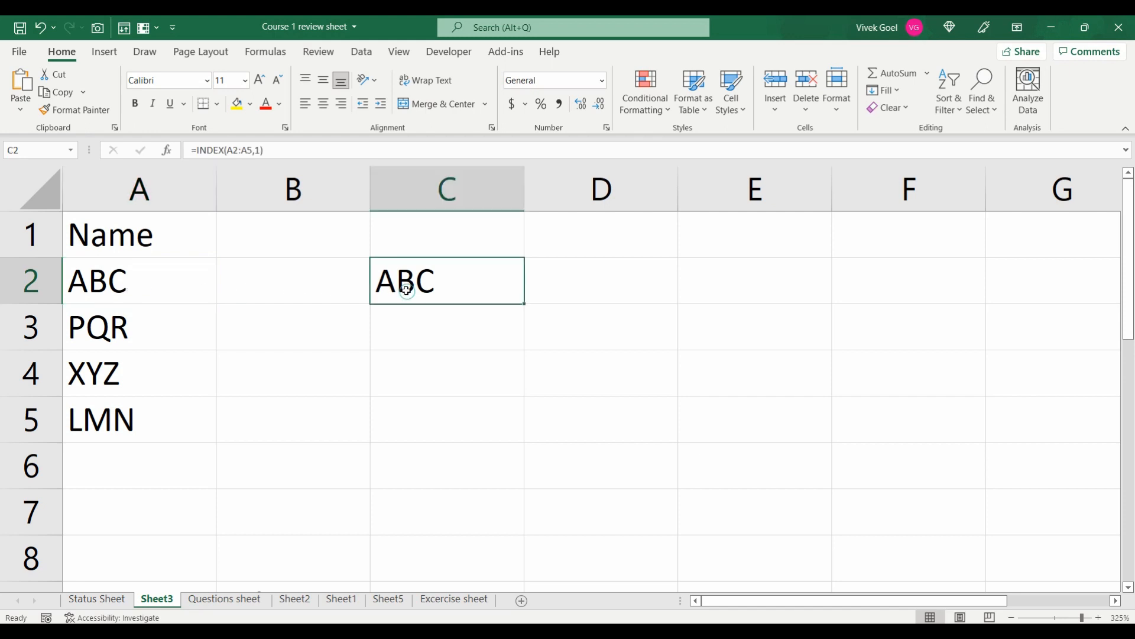
{"action": "left_click", "coordinate": [260, 151]}
{"action": "key", "text": "BackSpace"}
{"action": "type", "text": "2"}
{"action": "key", "text": "Return"}
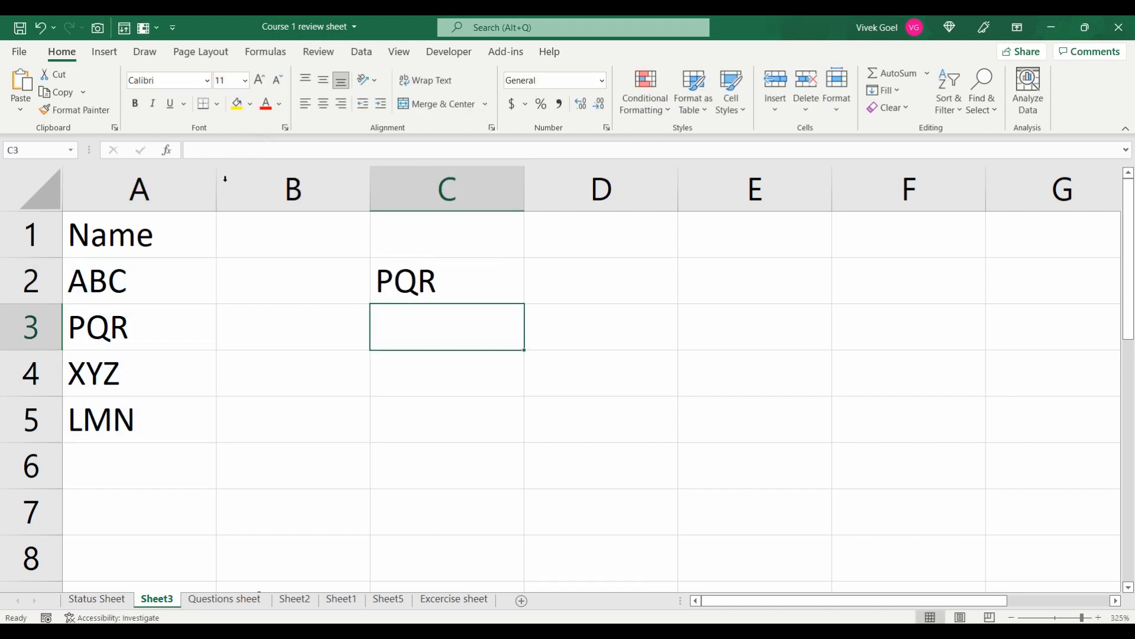
{"action": "left_click", "coordinate": [133, 312]}
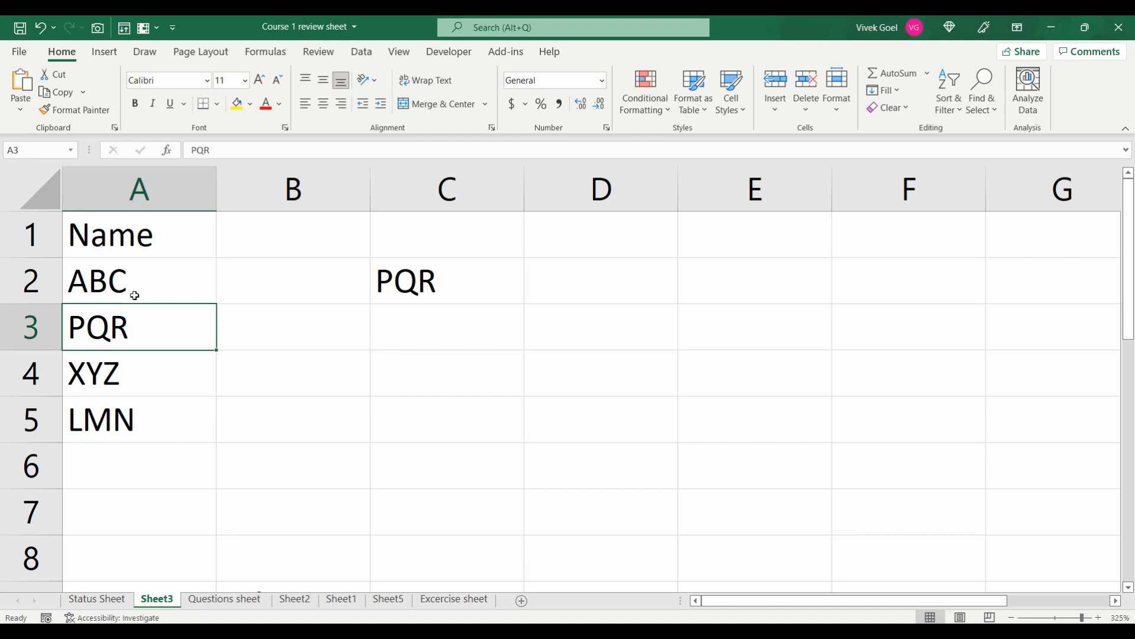
{"action": "left_click", "coordinate": [132, 293]}
{"action": "left_click", "coordinate": [135, 315]}
{"action": "left_click", "coordinate": [134, 292]}
{"action": "key", "text": "ctrl+shift+Down"}
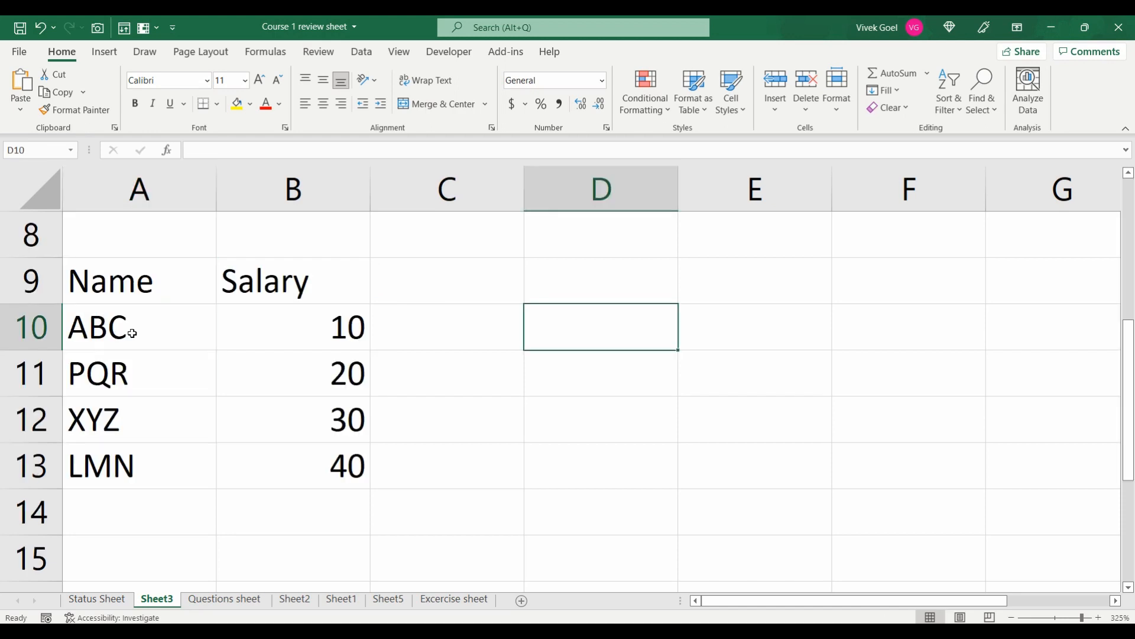
{"action": "left_click_drag", "start_coordinate": [132, 333], "coordinate": [275, 451]}
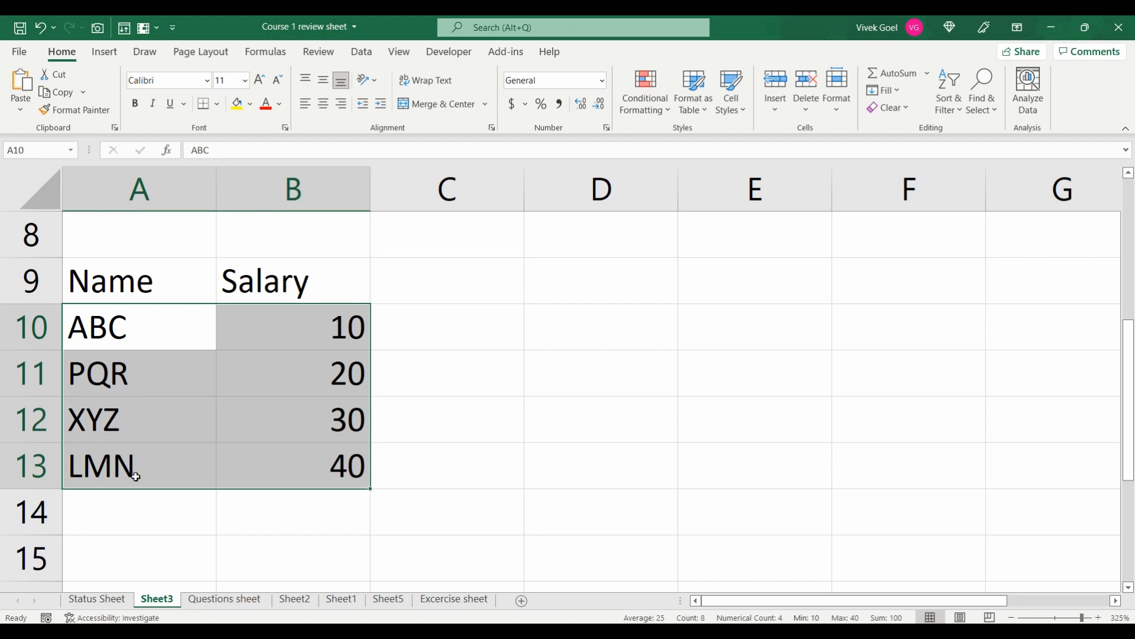
Enter =INDEX(A10:B13,2,2) in cell D10 to return the salary from the second row of the Name and Salary table.
{"action": "left_click", "coordinate": [547, 347]}
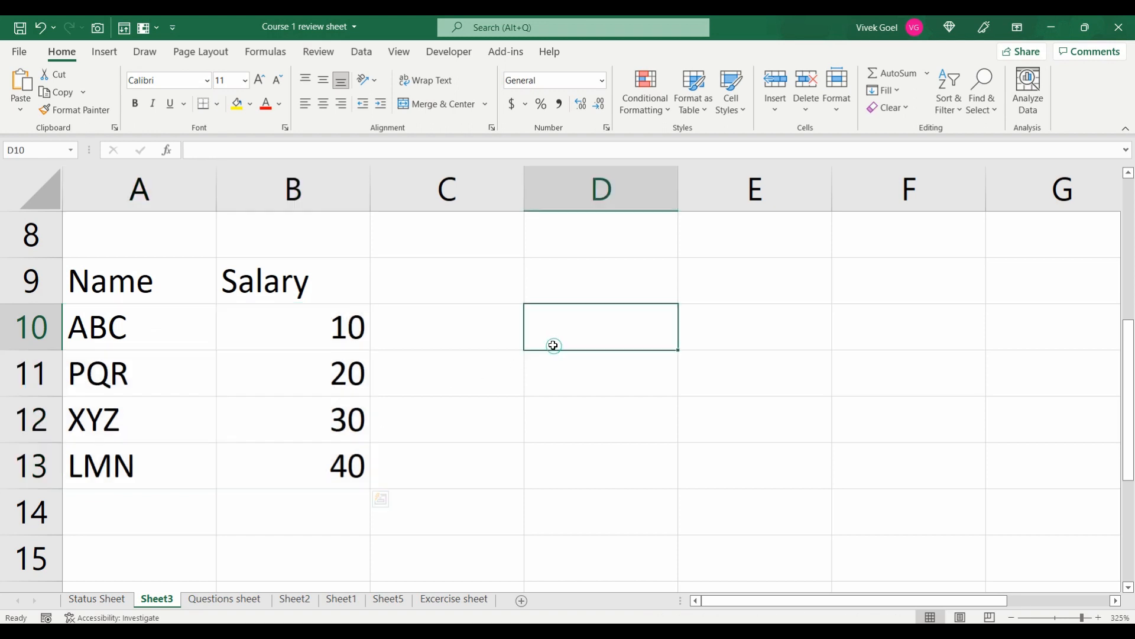
{"action": "type", "text": "=index"}
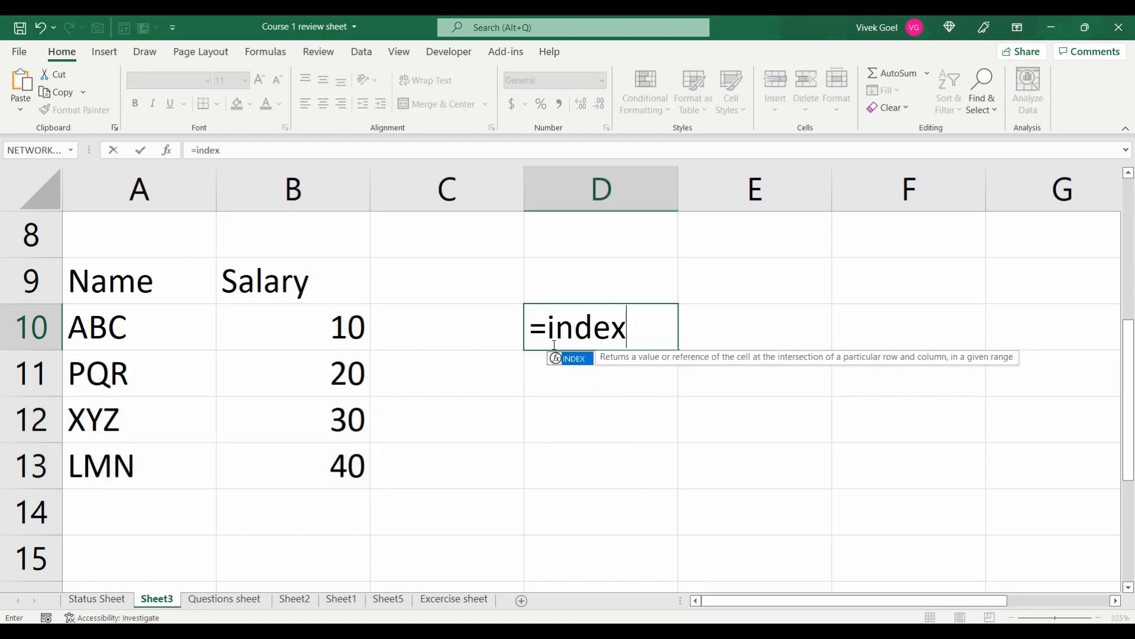
{"action": "key", "text": "Tab"}
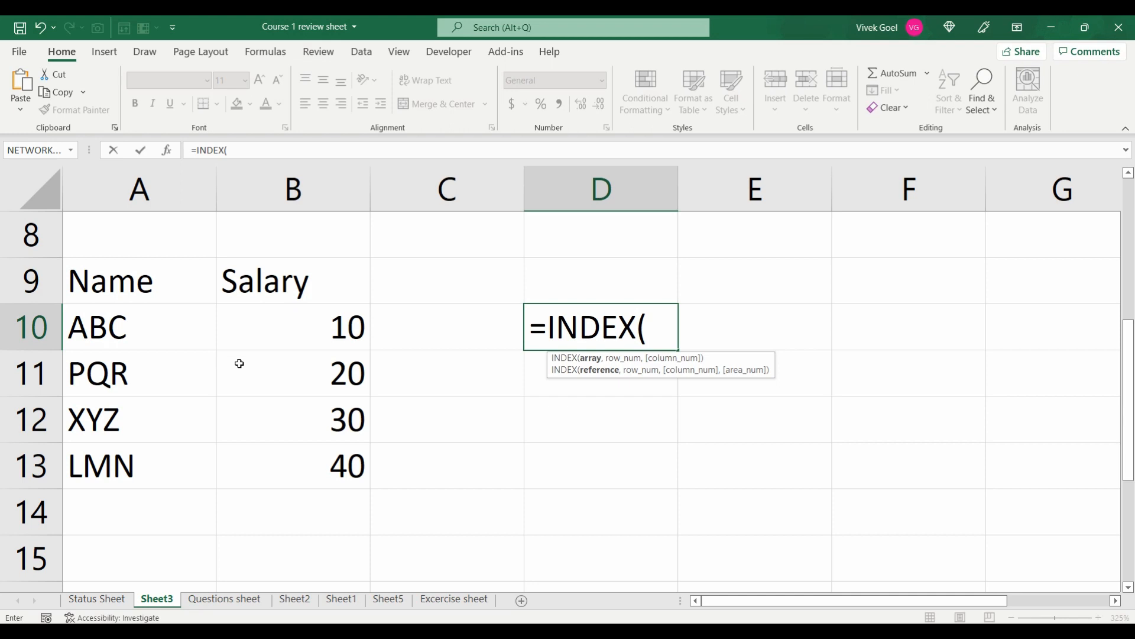
{"action": "left_click_drag", "start_coordinate": [147, 329], "coordinate": [287, 460]}
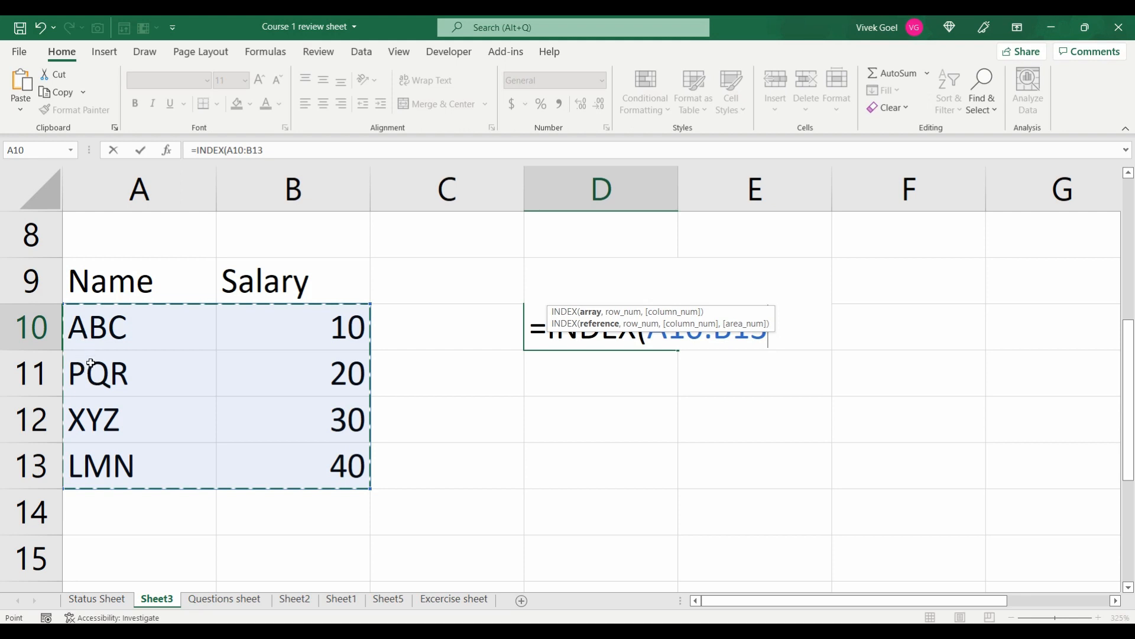
{"action": "type", "text": ",2,"}
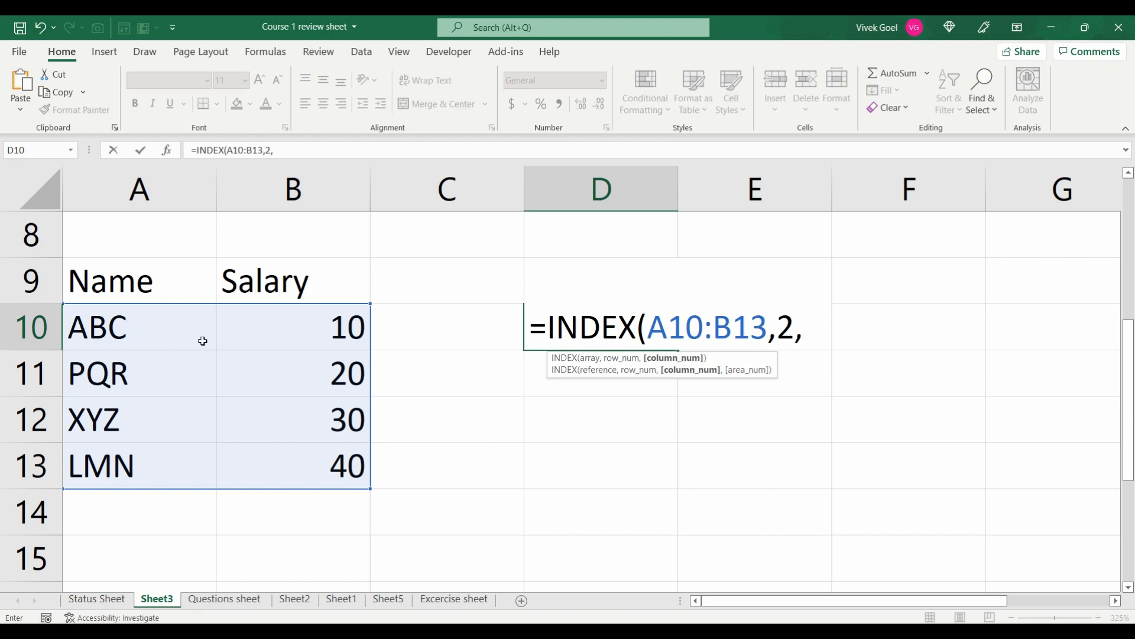
{"action": "type", "text": "2)"}
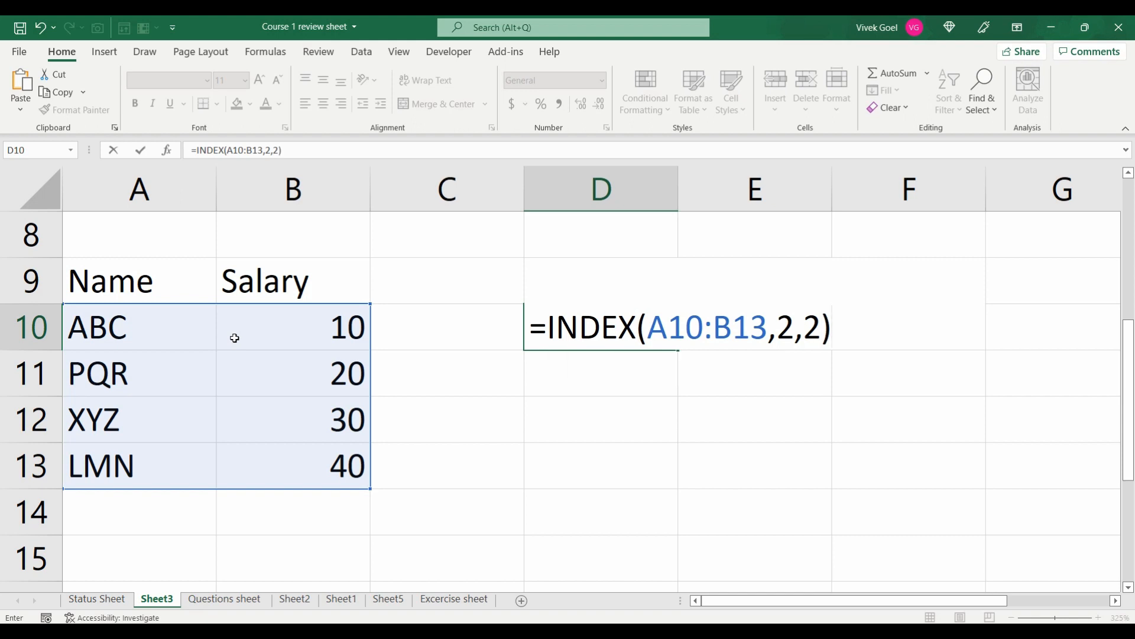
{"action": "key", "text": "Return"}
{"action": "key", "text": "Up"}
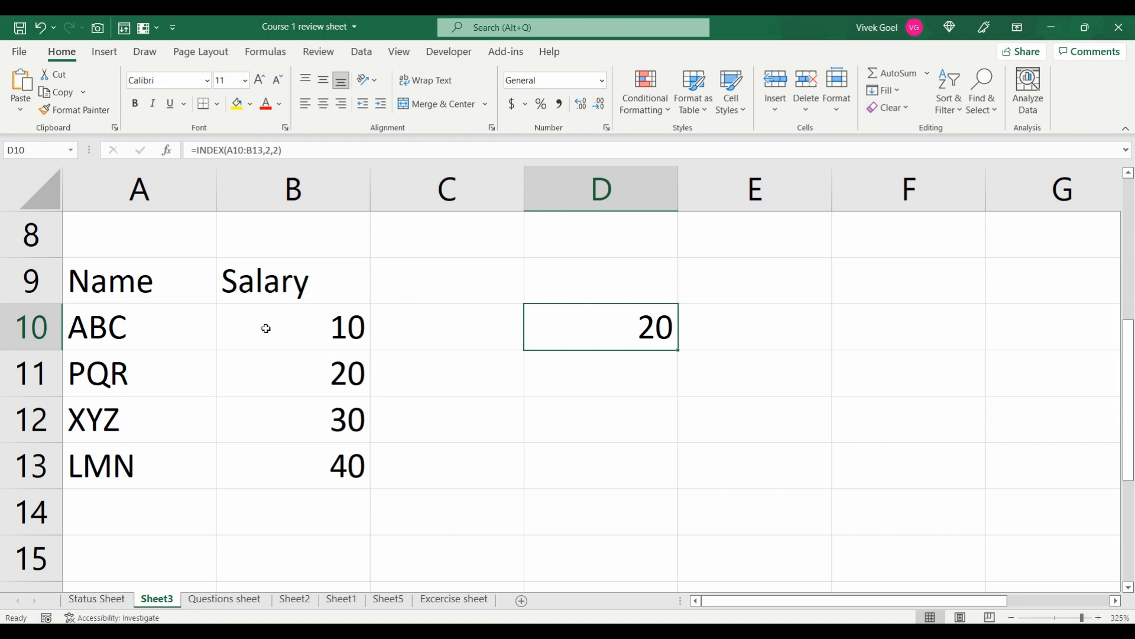
Replace the column number in D10's INDEX formula with the array {1,2} to return both name and salary.
{"action": "left_click", "coordinate": [269, 152]}
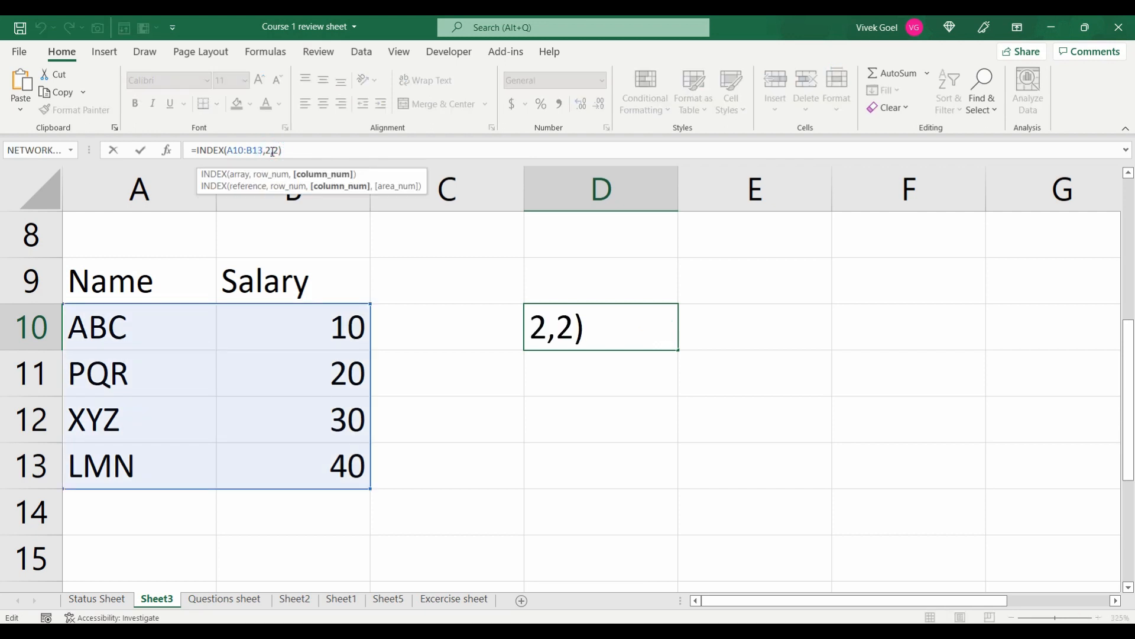
{"action": "type", "text": "1,"}
{"action": "left_click", "coordinate": [274, 149]}
{"action": "type", "text": "{1,2"}
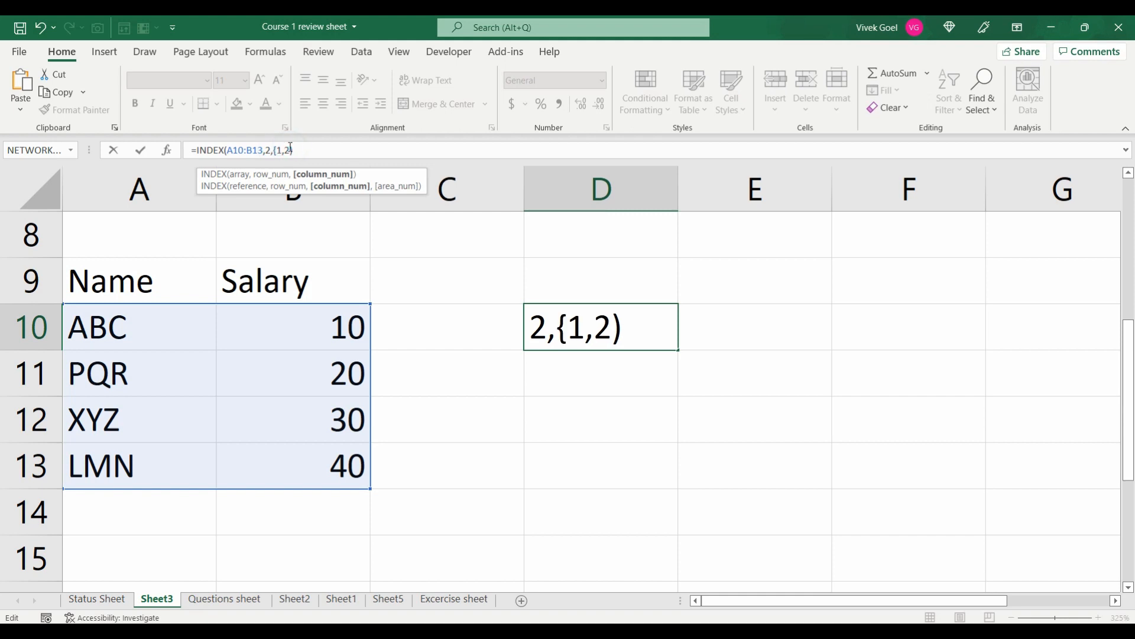
{"action": "type", "text": "}"}
{"action": "key", "text": "Return"}
{"action": "key", "text": "Up"}
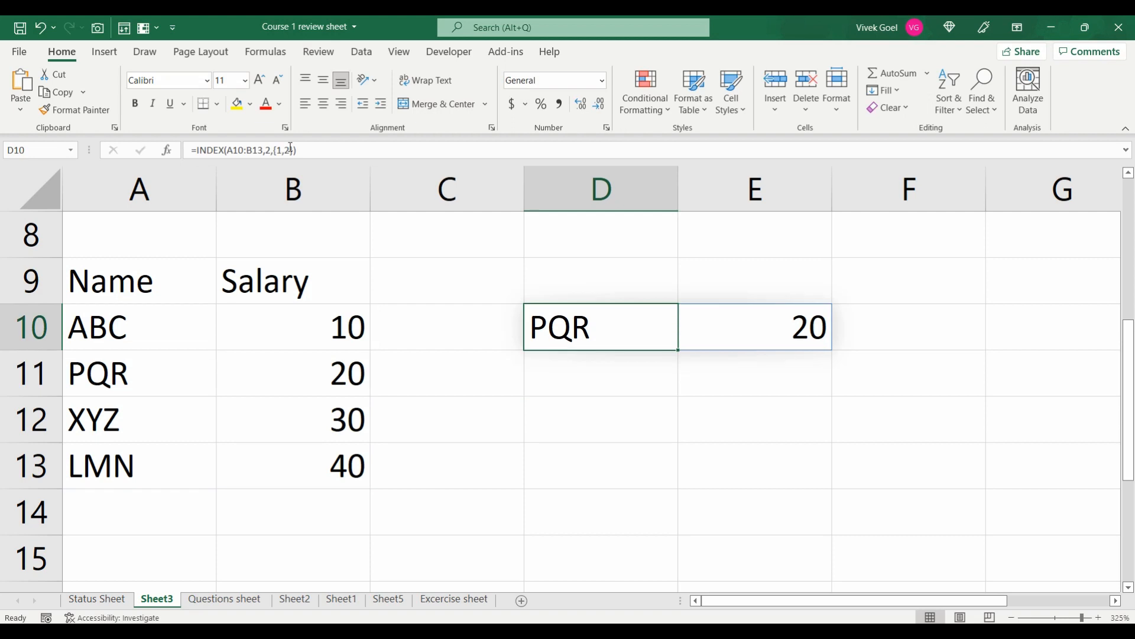
{"action": "key", "text": "Right"}
{"action": "key", "text": "Left"}
{"action": "key", "text": "Right"}
{"action": "key", "text": "Left"}
{"action": "key", "text": "Right"}
{"action": "key", "text": "Left"}
Change the row number in D10's INDEX formula to 1, keeping the column array {1,2}.
{"action": "left_click", "coordinate": [270, 150]}
{"action": "key", "text": "BackSpace"}
{"action": "type", "text": "1"}
{"action": "key", "text": "Return"}
{"action": "key", "text": "Up"}
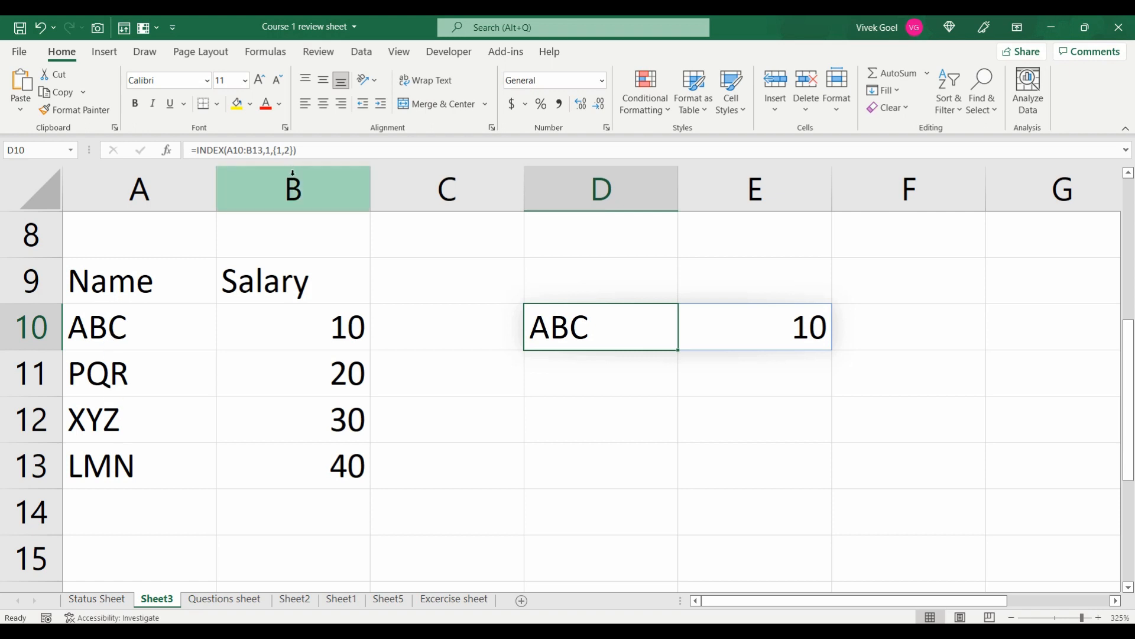
Set the row number in D10's INDEX formula to 4 to return the name and salary from the fourth row.
{"action": "left_click", "coordinate": [273, 153]}
{"action": "key", "text": "BackSpace"}
{"action": "type", "text": "4"}
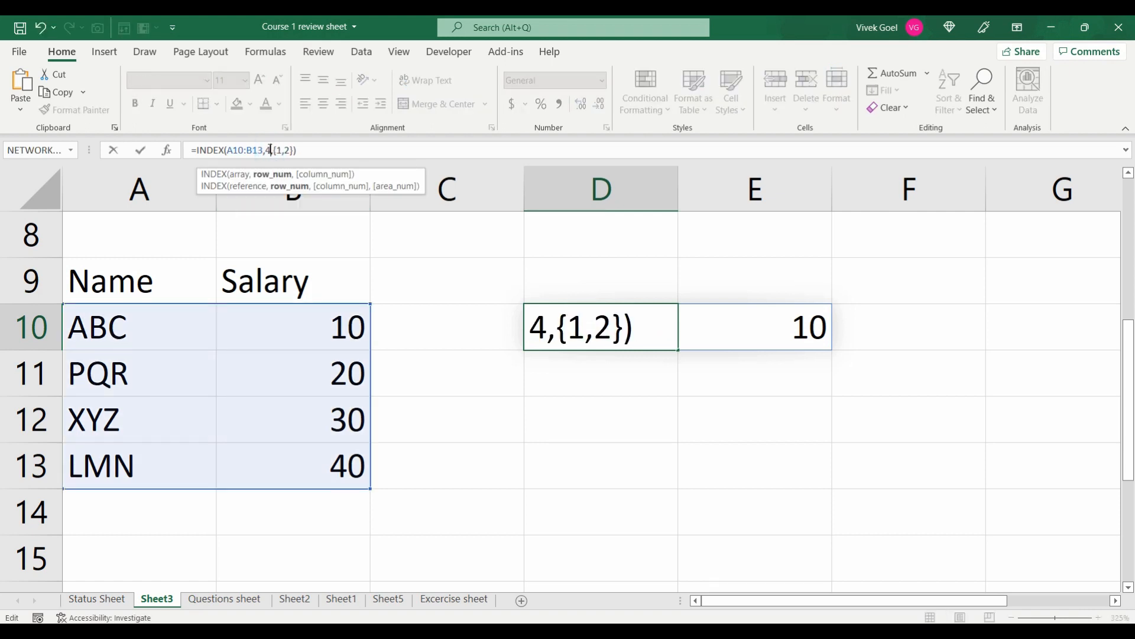
{"action": "key", "text": "Return"}
{"action": "key", "text": "Up"}
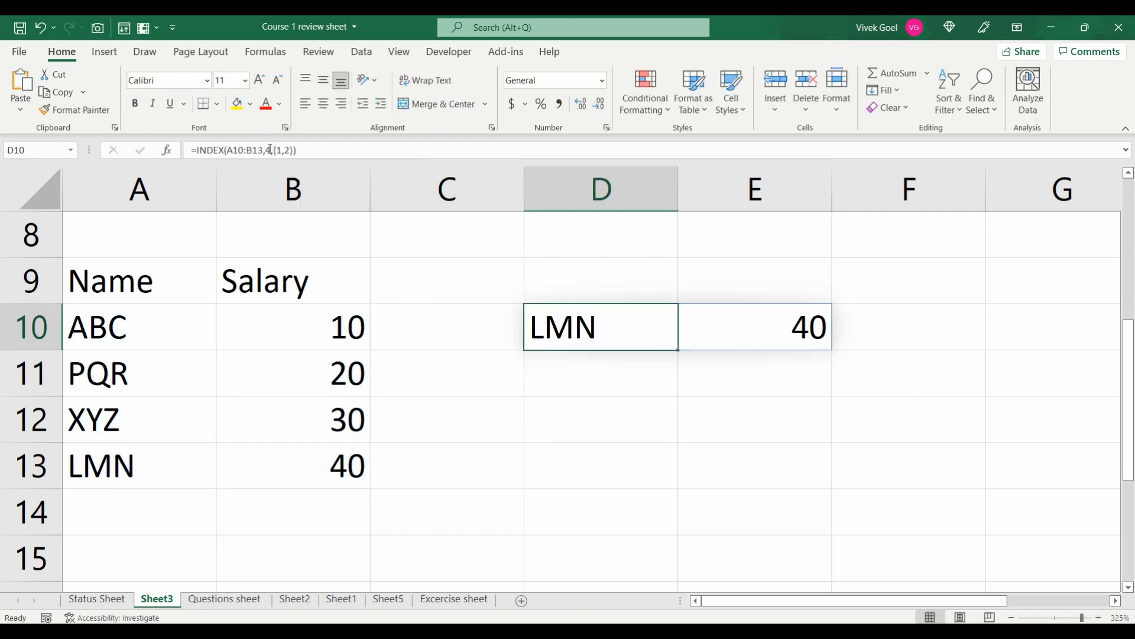
{"action": "left_click_drag", "start_coordinate": [149, 320], "coordinate": [150, 456]}
{"action": "left_click", "coordinate": [529, 330]}
{"action": "left_click", "coordinate": [612, 434]}
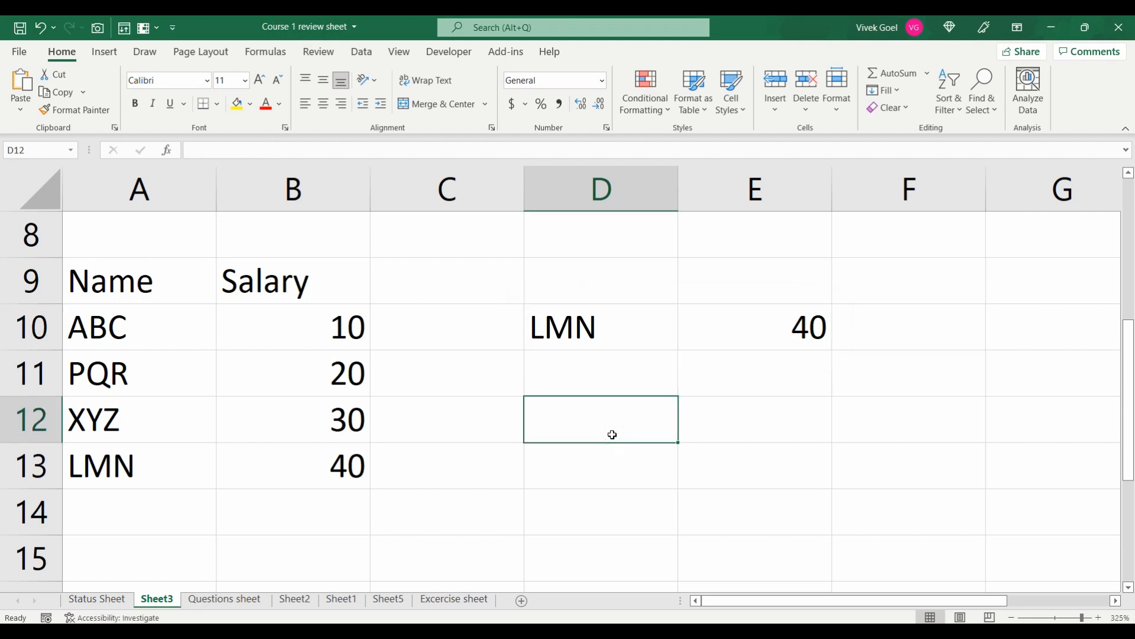
{"action": "key", "text": "Up"}
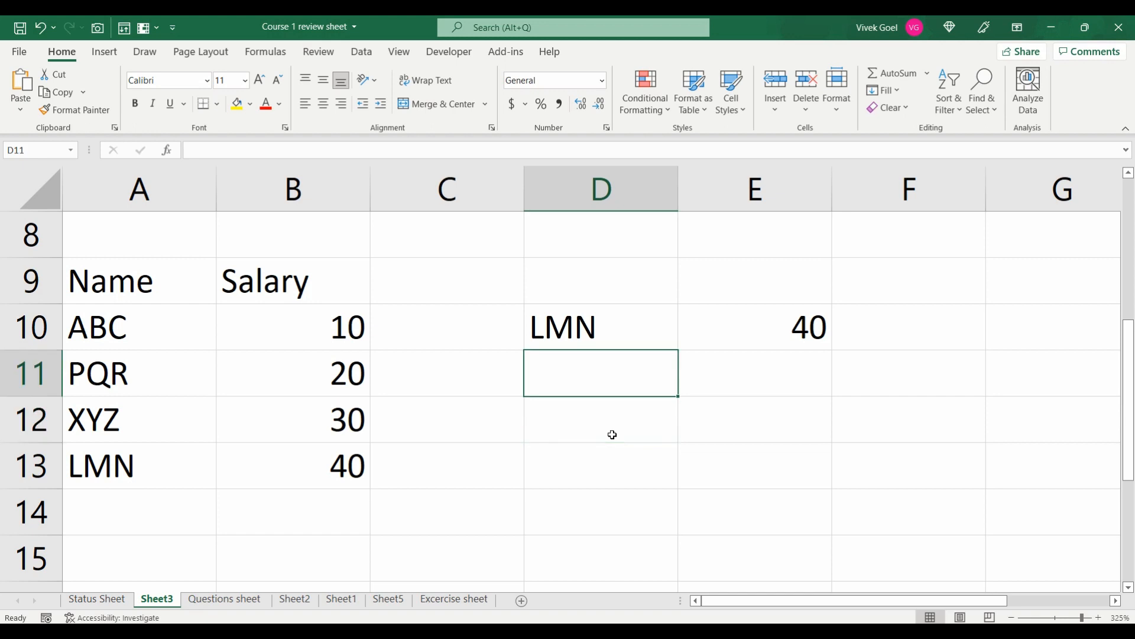
{"action": "key", "text": "Right"}
{"action": "key", "text": "Down"}
{"action": "key", "text": "Down"}
{"action": "key", "text": "Left"}
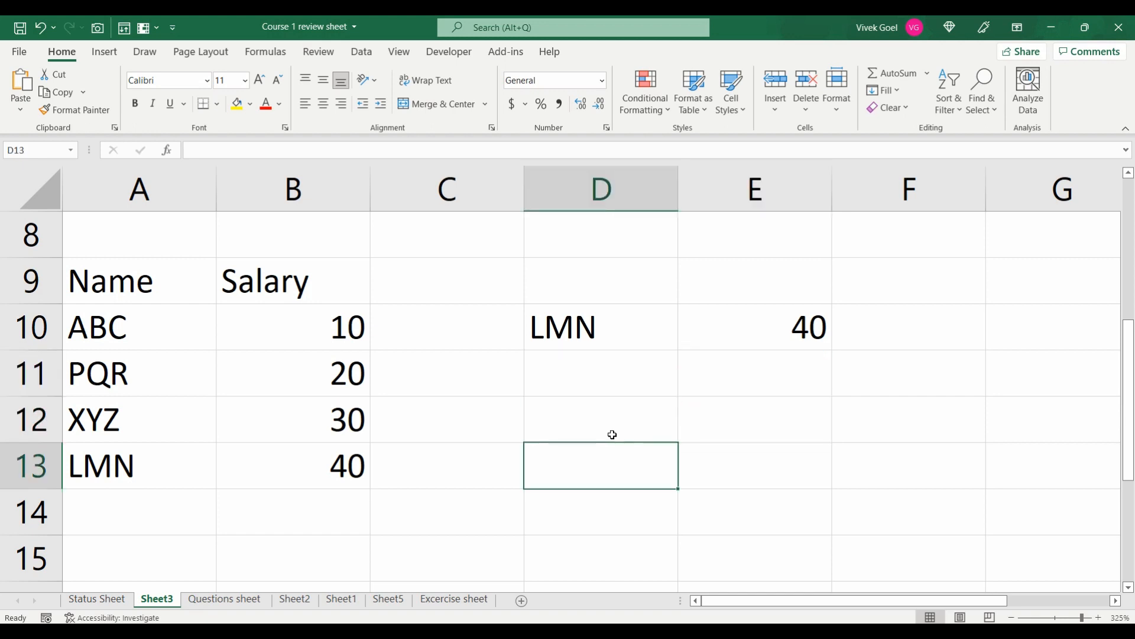
Enter ABC as the lookup value in cell B14, below the Salary column.
{"action": "key", "text": "Down"}
{"action": "key", "text": "Left"}
{"action": "key", "text": "Left"}
{"action": "type", "text": "ABC"}
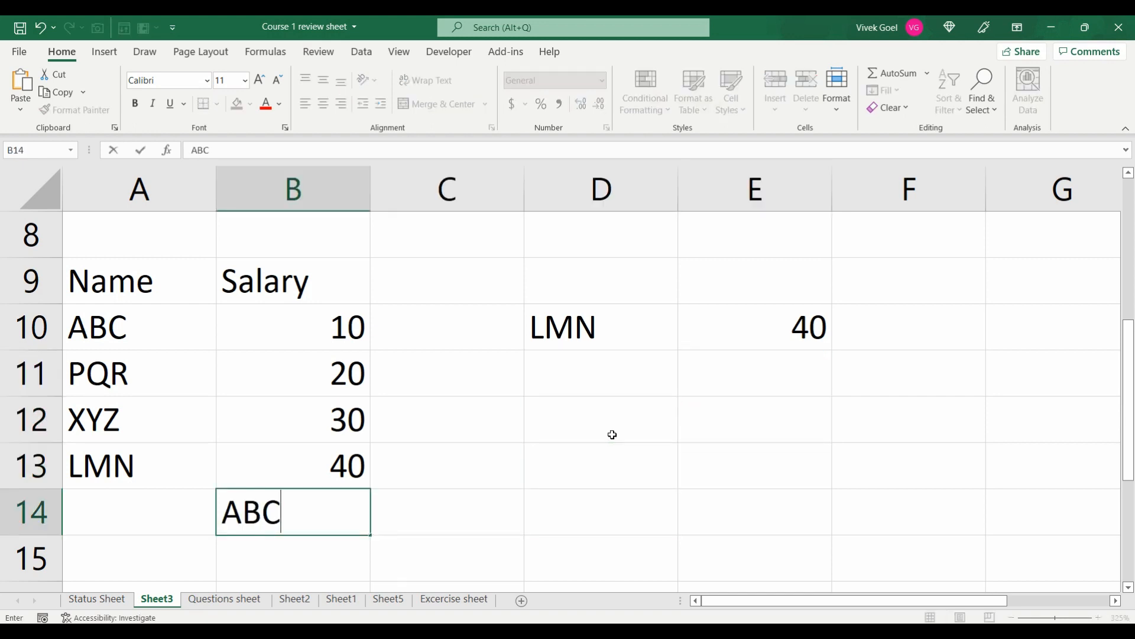
{"action": "key", "text": "Right"}
Enter =MATCH(B14,A10:A13,0) in cell D12 to find the exact-match position of the lookup name.
{"action": "key", "text": "Up"}
{"action": "key", "text": "Right"}
{"action": "key", "text": "Up"}
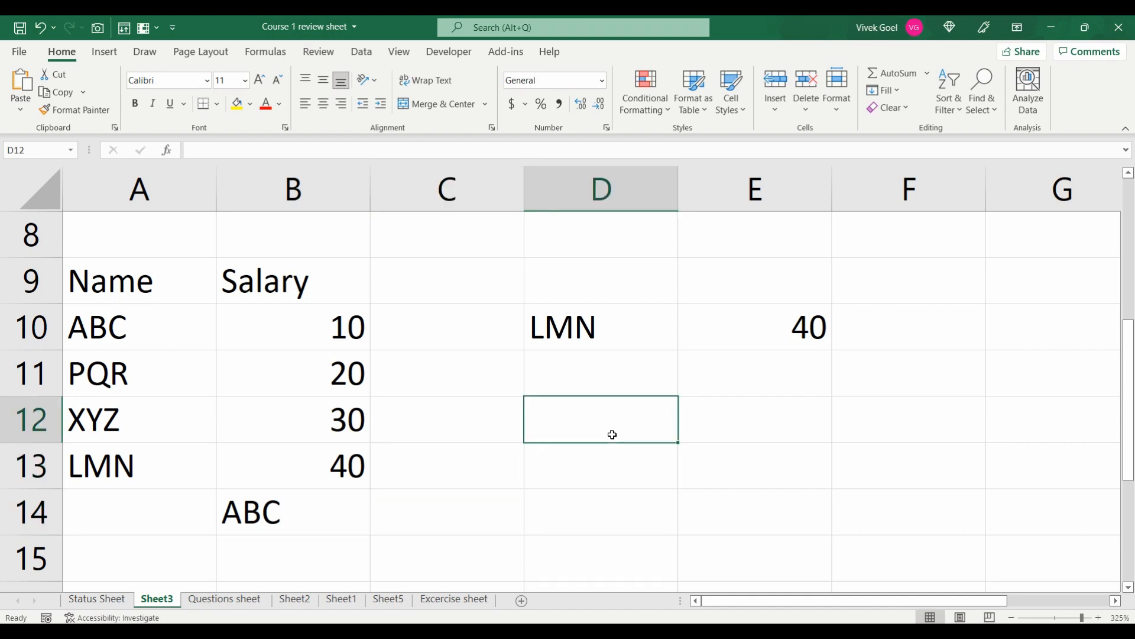
{"action": "type", "text": "=matc"}
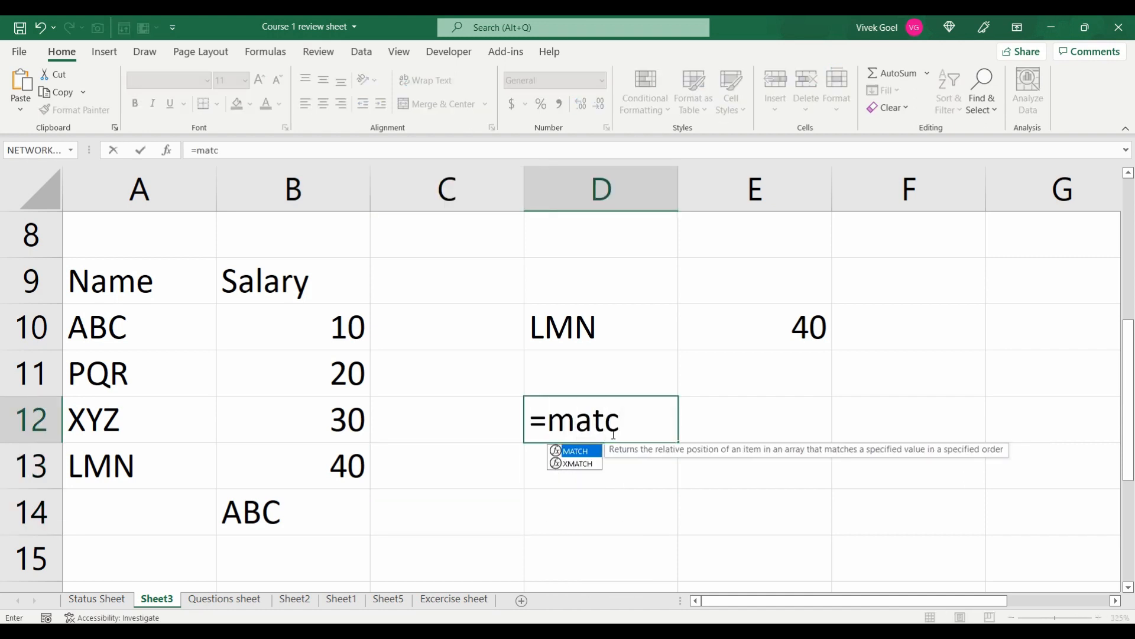
{"action": "key", "text": "Tab"}
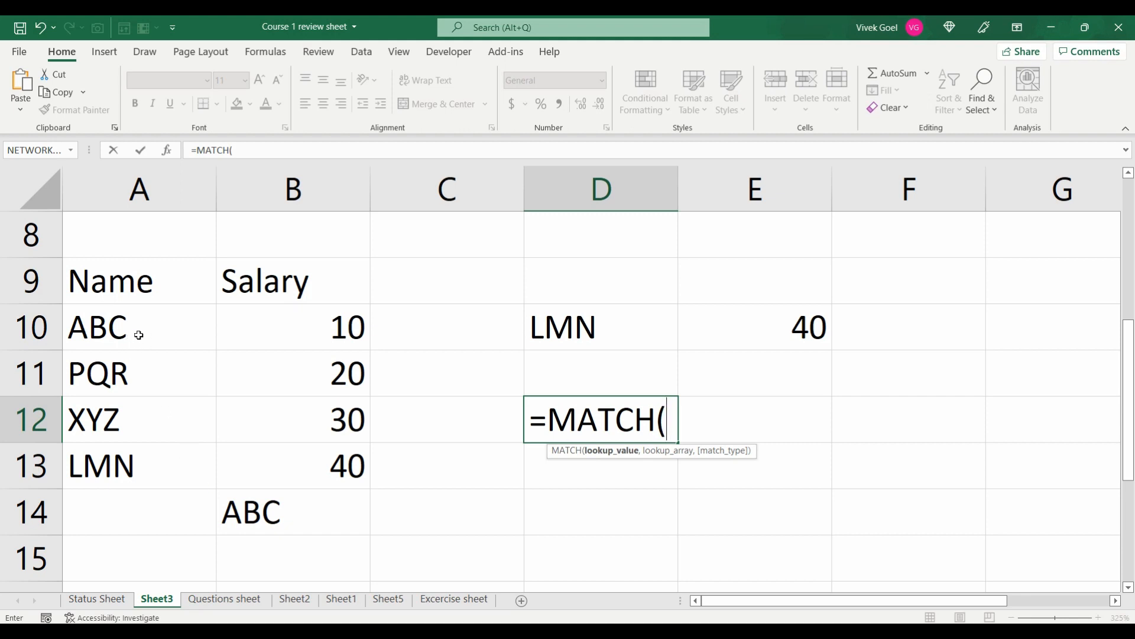
{"action": "left_click", "coordinate": [244, 504]}
{"action": "type", "text": ","}
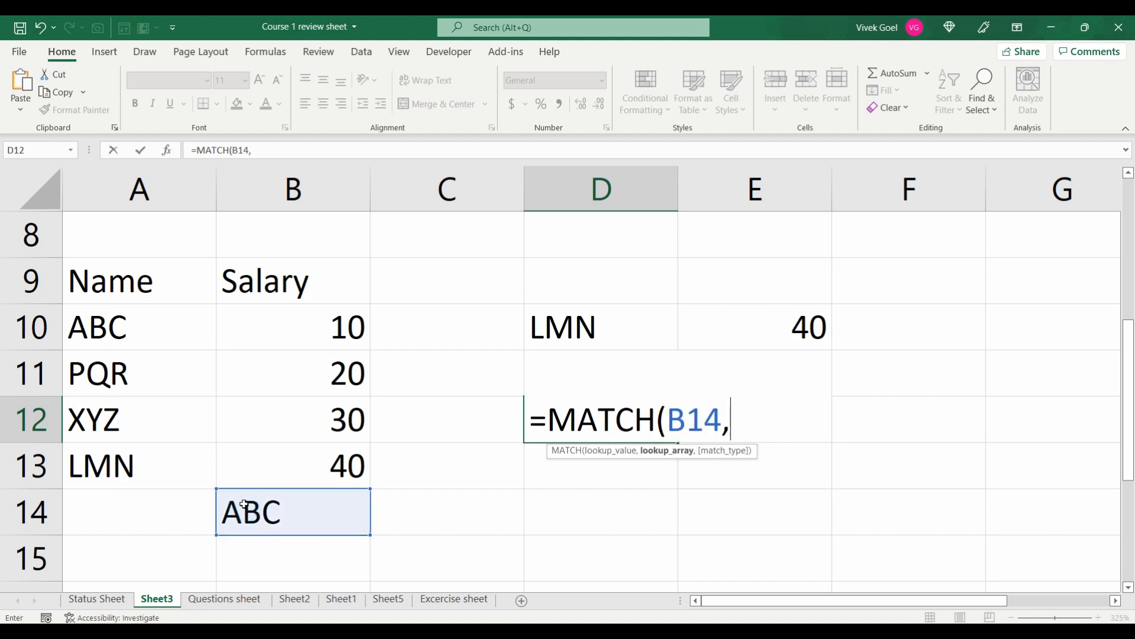
{"action": "left_click_drag", "start_coordinate": [162, 334], "coordinate": [170, 456]}
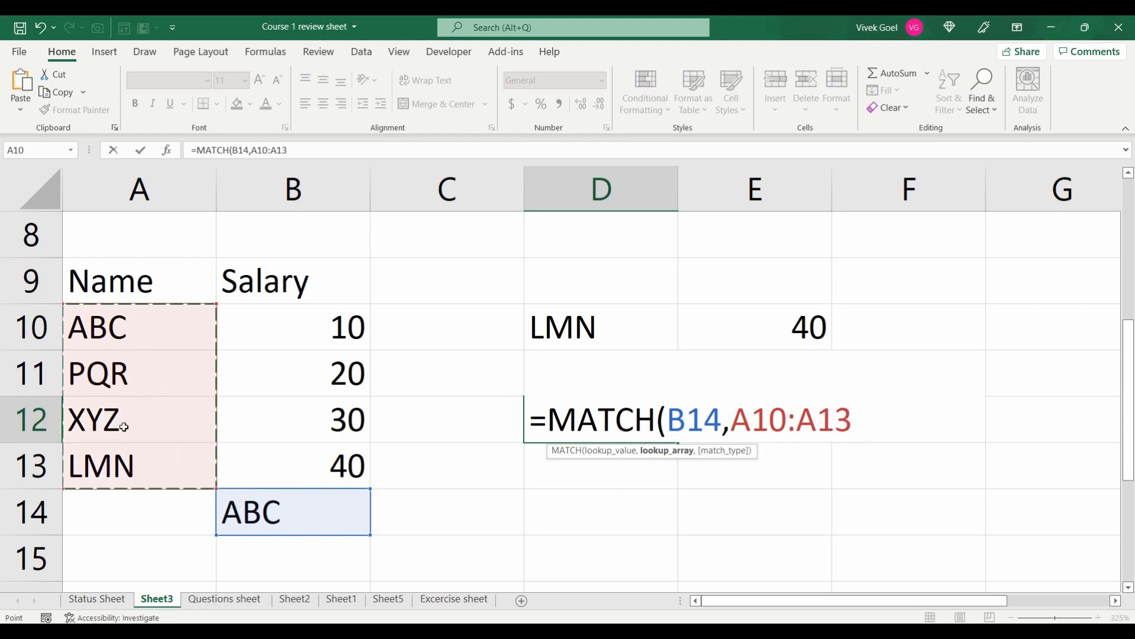
{"action": "type", "text": ","}
{"action": "key", "text": "Down"}
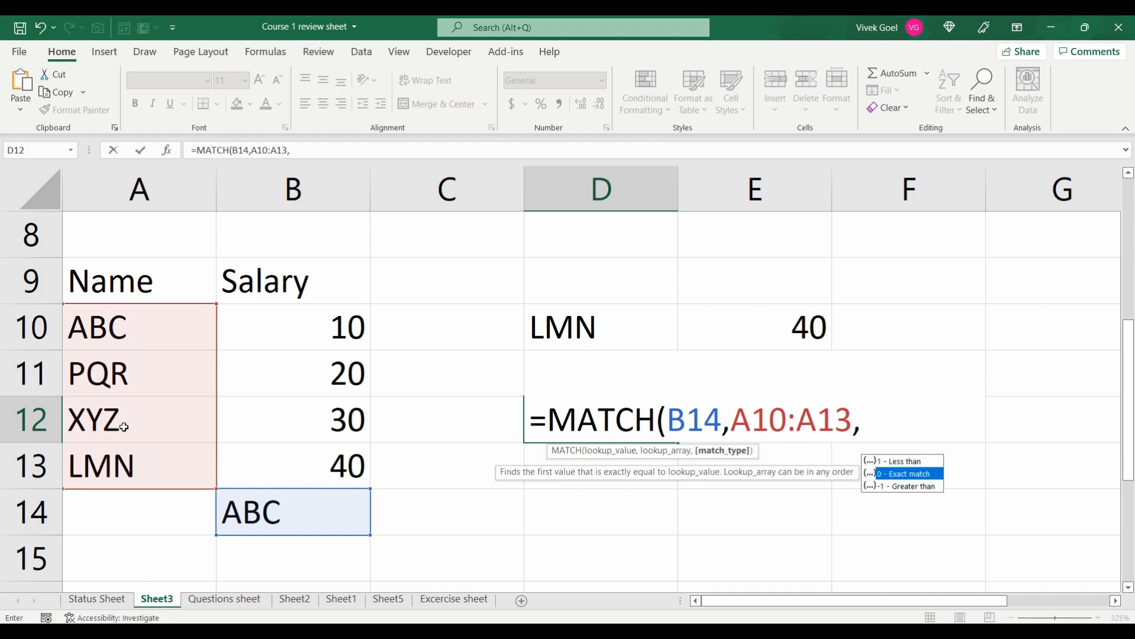
{"action": "type", "text": "0)"}
{"action": "key", "text": "Return"}
{"action": "key", "text": "Up"}
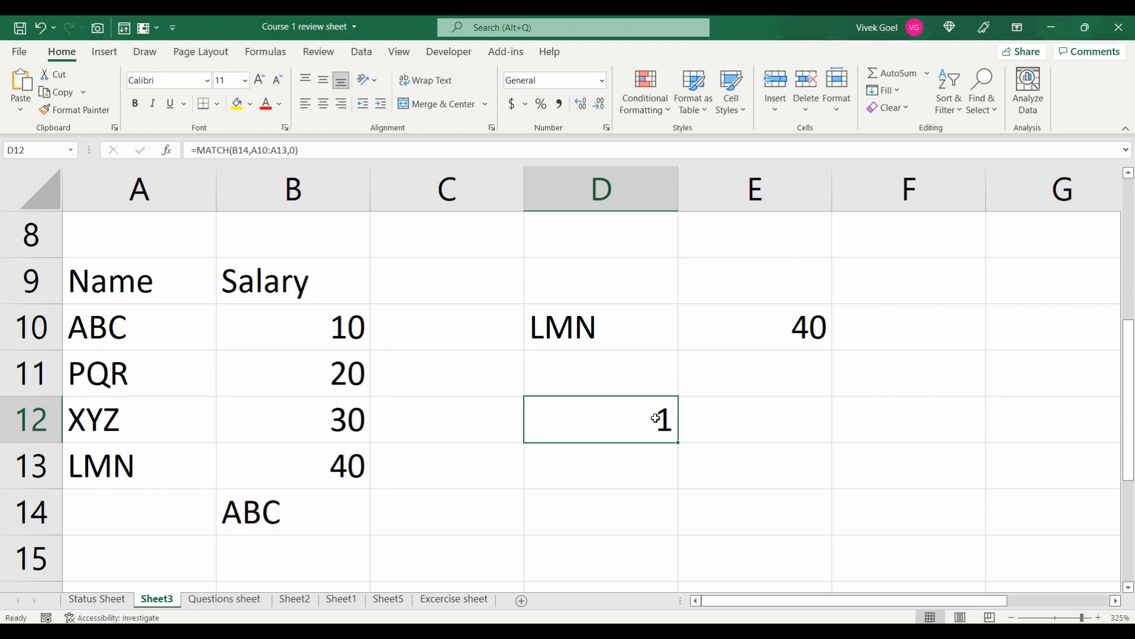
Change the lookup value in cell B14 to PQR to test the MATCH formula in D12.
{"action": "left_click", "coordinate": [272, 512]}
{"action": "type", "text": "PQR"}
{"action": "key", "text": "Return"}
{"action": "key", "text": "Up"}
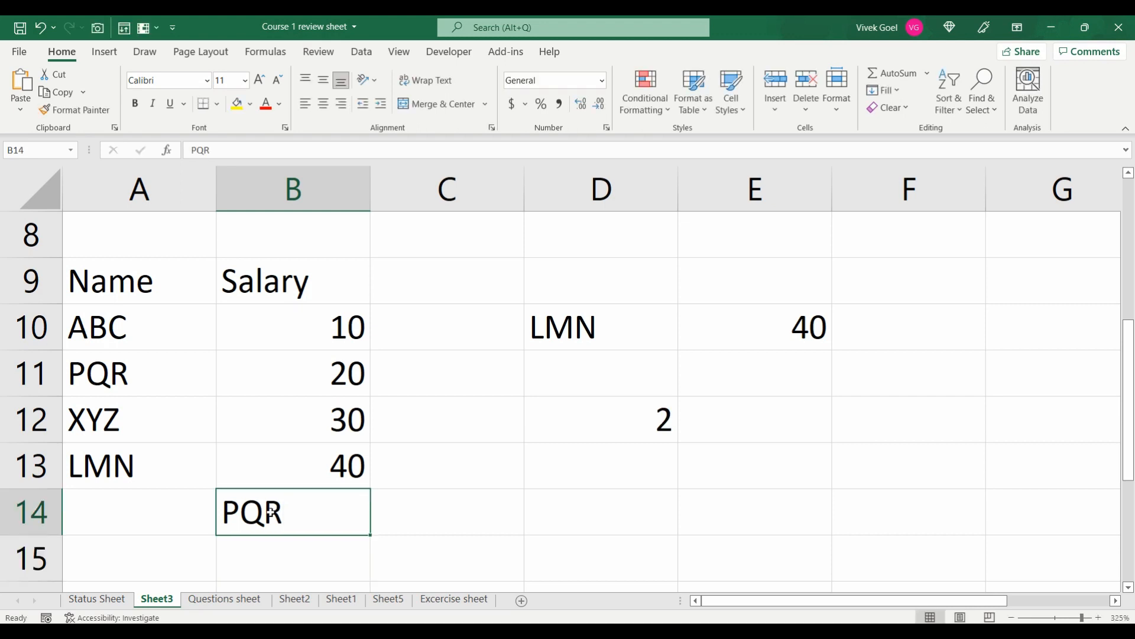
Replace the fixed row number in D10's INDEX formula with MATCH(B14,A10:A13,0), copied from cell D12.
{"action": "left_click", "coordinate": [647, 425]}
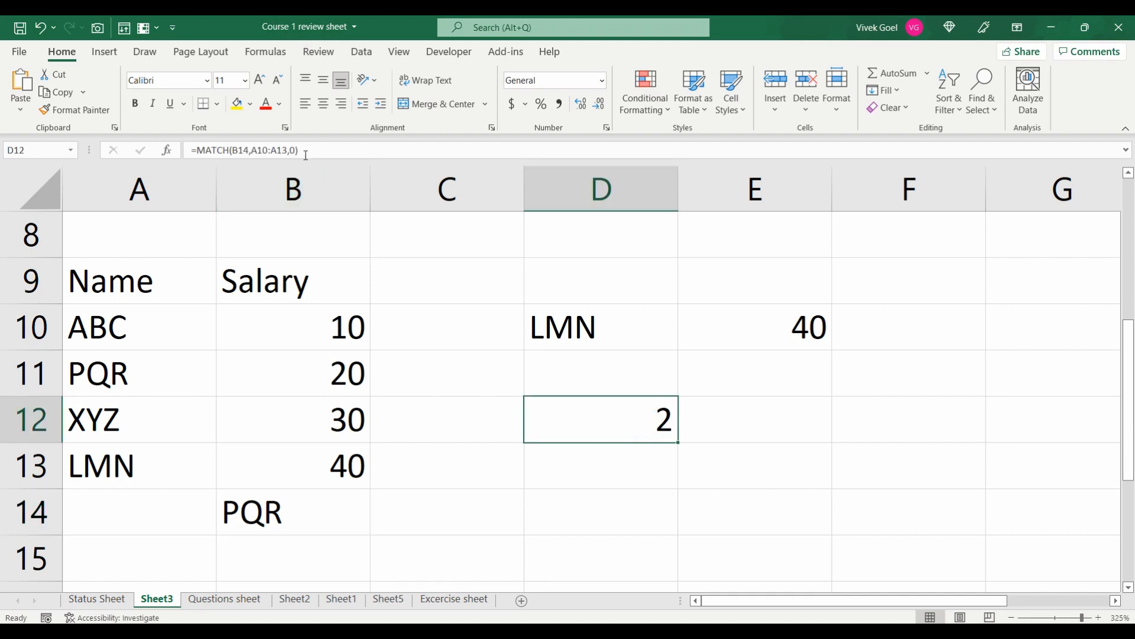
{"action": "left_click_drag", "start_coordinate": [305, 150], "coordinate": [197, 149]}
{"action": "key", "text": "ctrl+c"}
{"action": "key", "text": "Escape"}
{"action": "left_click", "coordinate": [541, 320]}
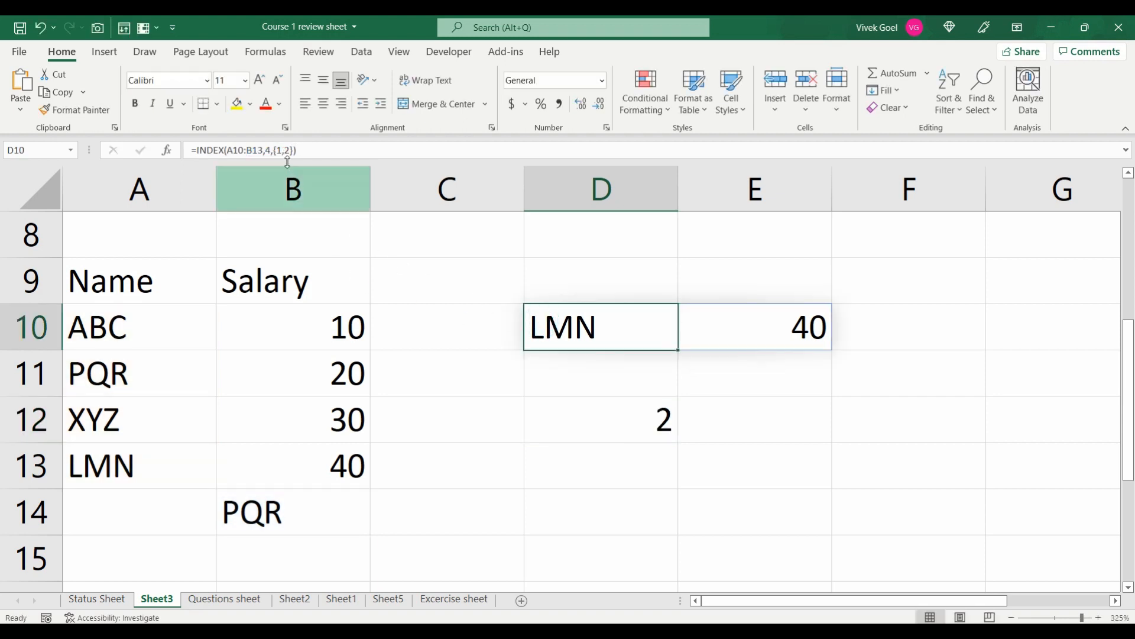
{"action": "left_click", "coordinate": [270, 150]}
{"action": "key", "text": "BackSpace"}
{"action": "key", "text": "ctrl+v"}
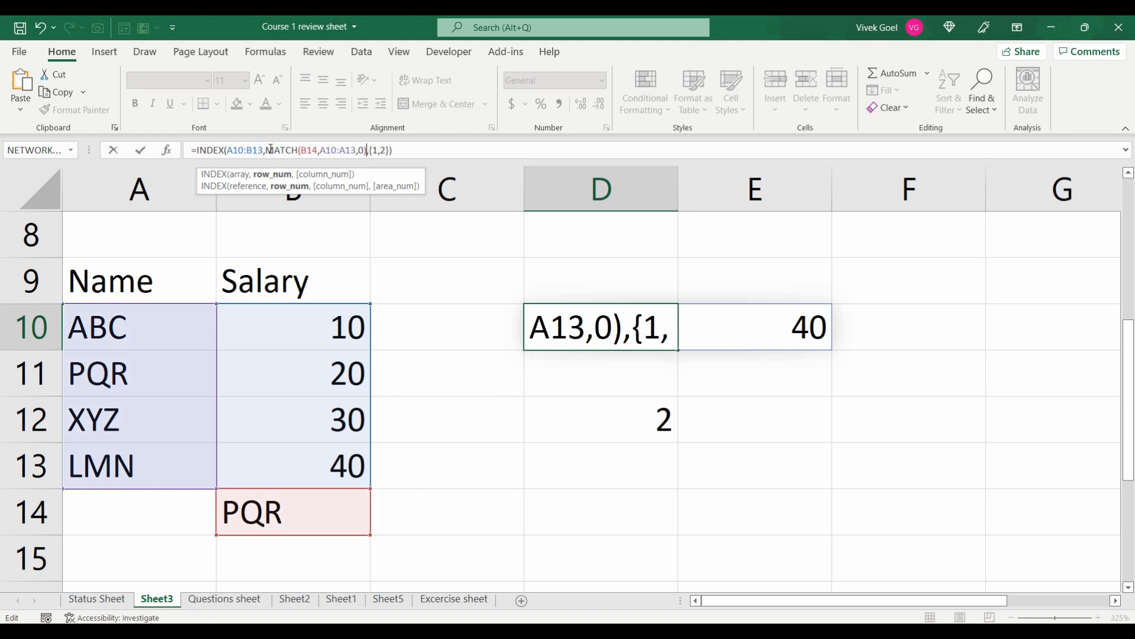
{"action": "key", "text": "Return"}
{"action": "key", "text": "Up"}
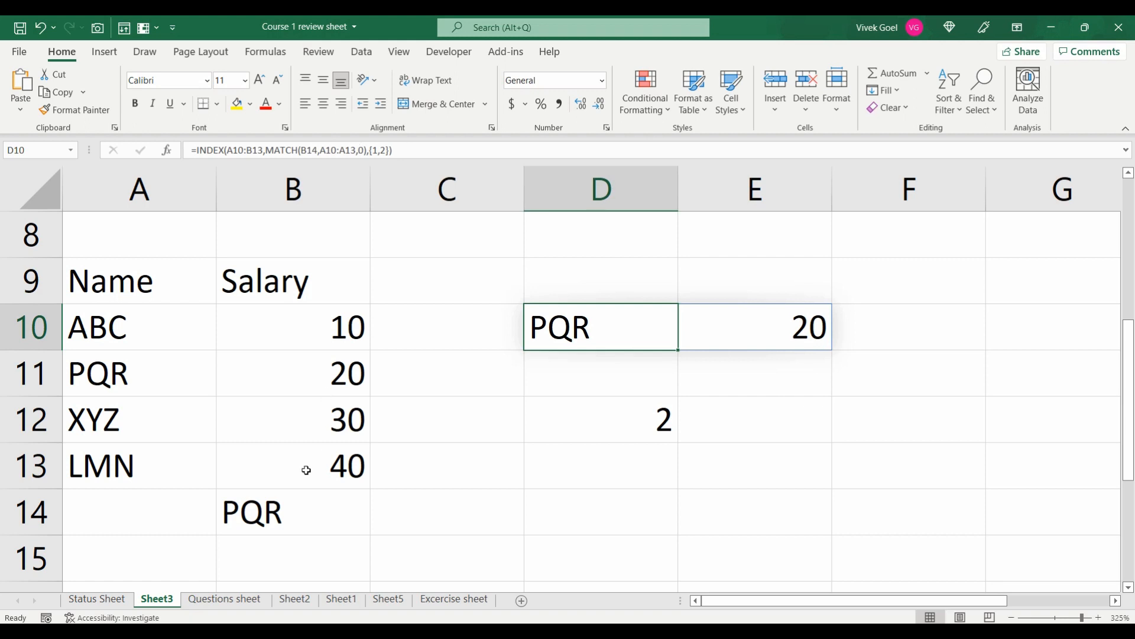
Change the lookup name in cell B14 to LMN to test the combined INDEX and MATCH formula.
{"action": "left_click", "coordinate": [295, 512]}
{"action": "type", "text": "LMN"}
{"action": "key", "text": "Return"}
{"action": "key", "text": "Up"}
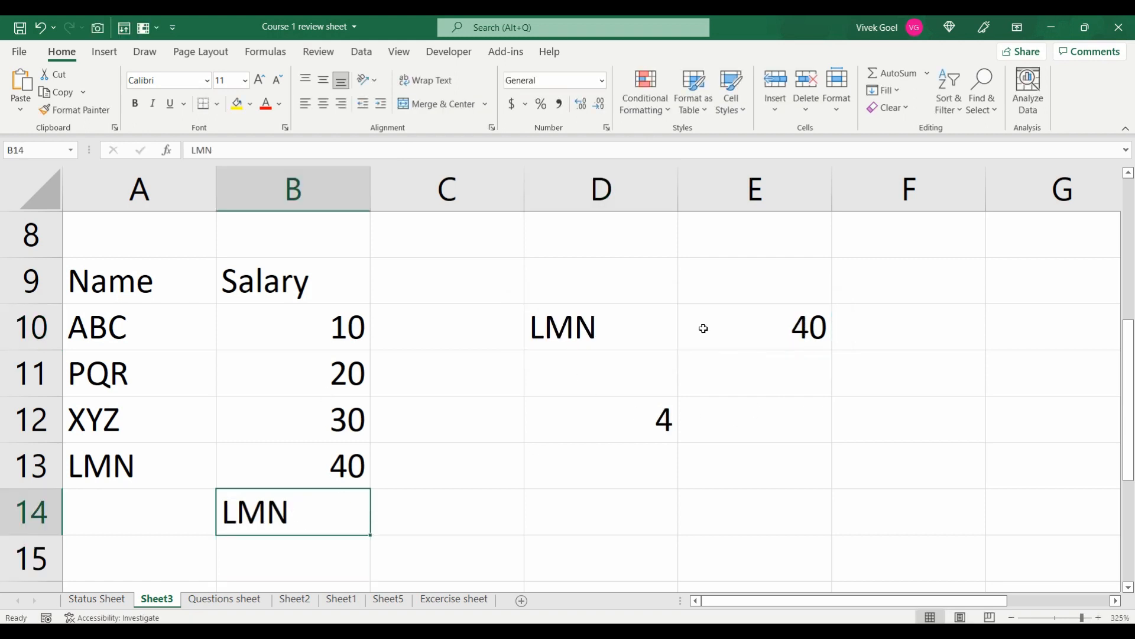
{"action": "left_click_drag", "start_coordinate": [101, 344], "coordinate": [104, 454]}
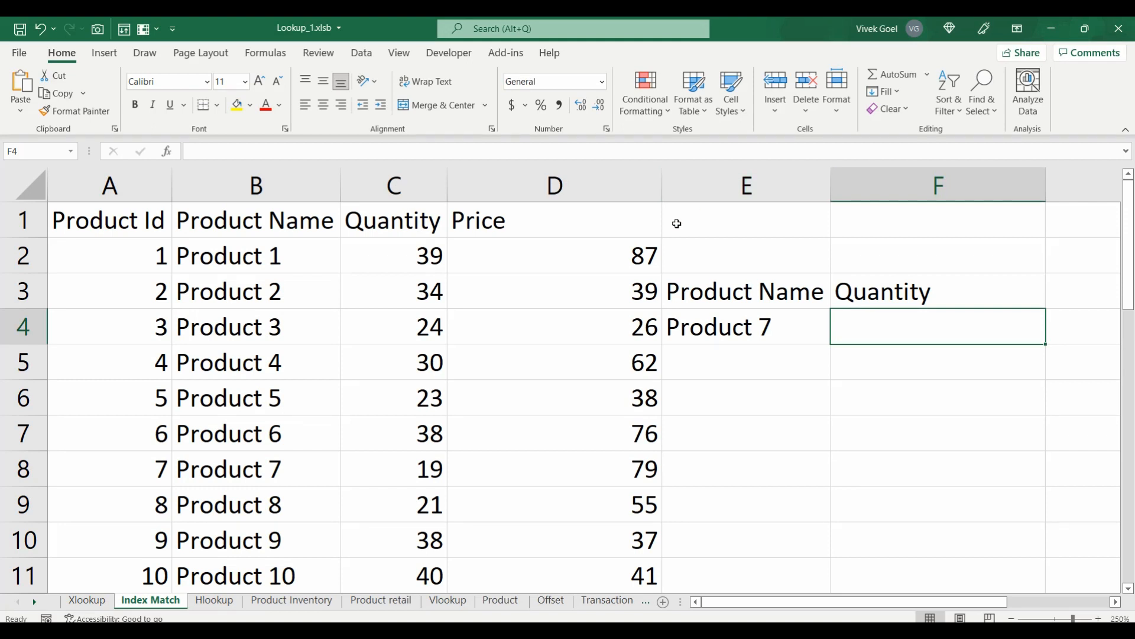
On the Index Match sheet of Lookup_1.xlsb, start an INDEX formula in F4 with the quantities C2:C11 as its array.
{"action": "key", "text": "Right"}
{"action": "key", "text": "Up"}
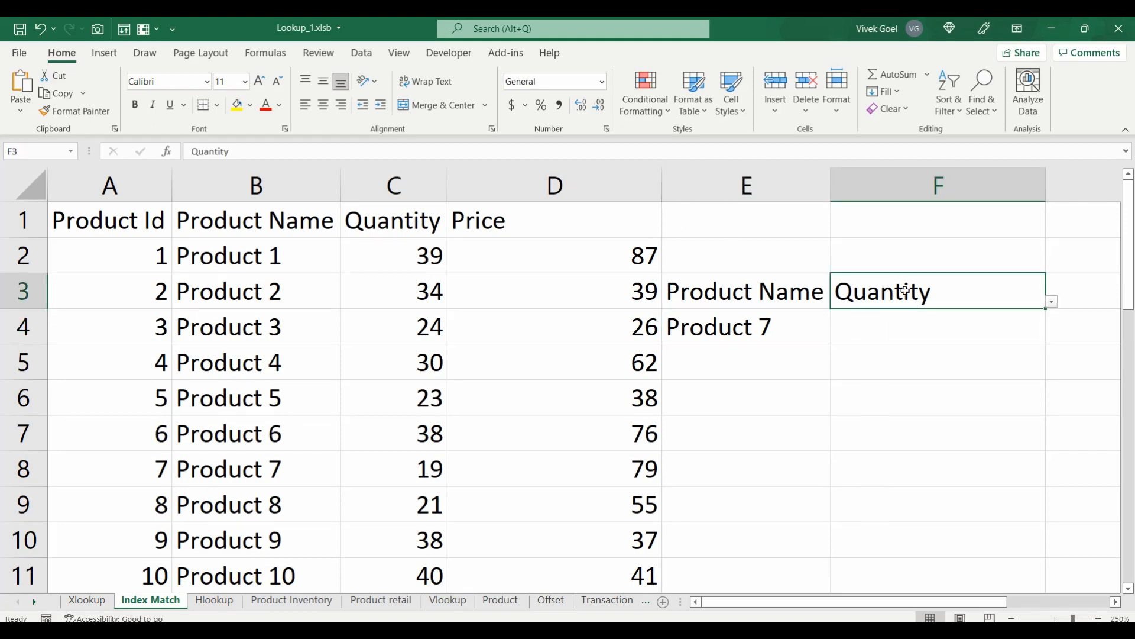
{"action": "left_click", "coordinate": [750, 332]}
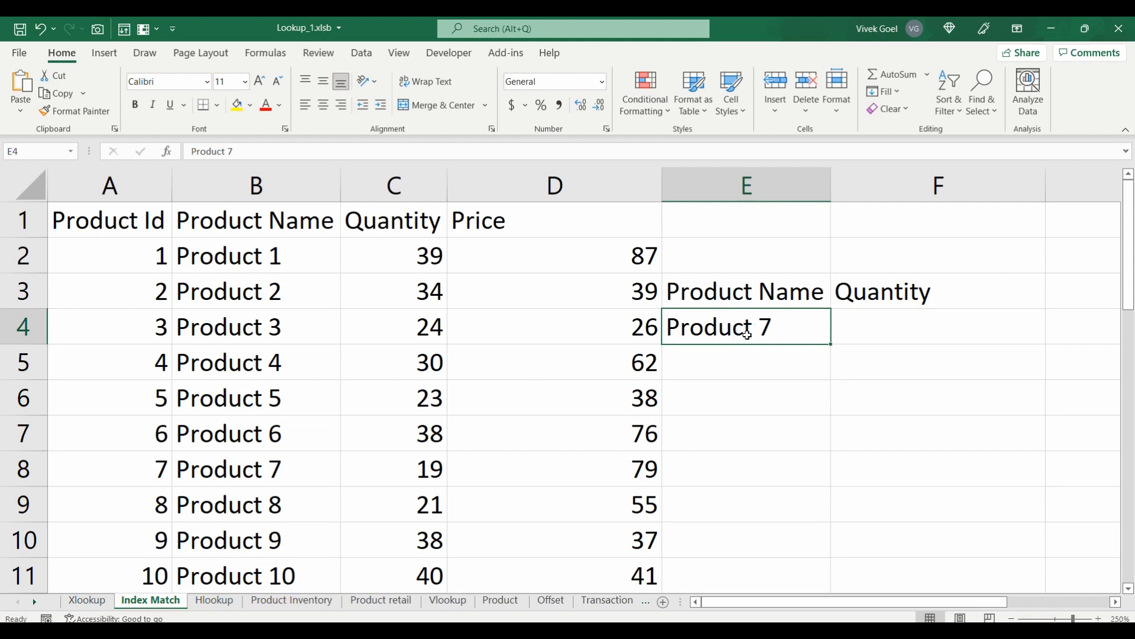
{"action": "left_click", "coordinate": [858, 335]}
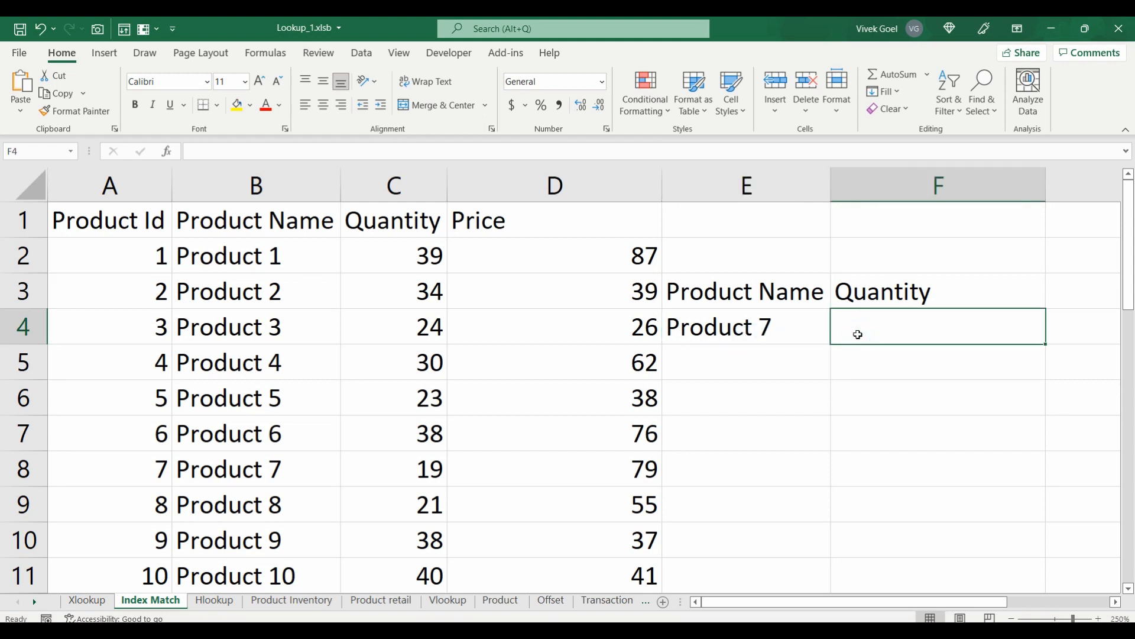
{"action": "type", "text": "=index"}
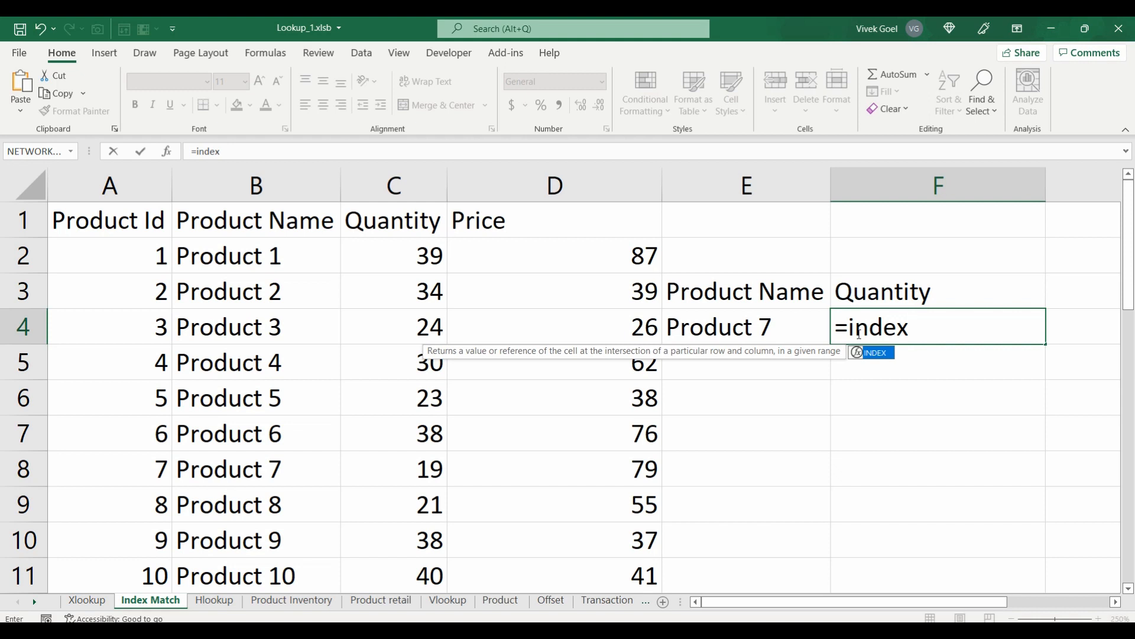
{"action": "double_click", "coordinate": [880, 357]}
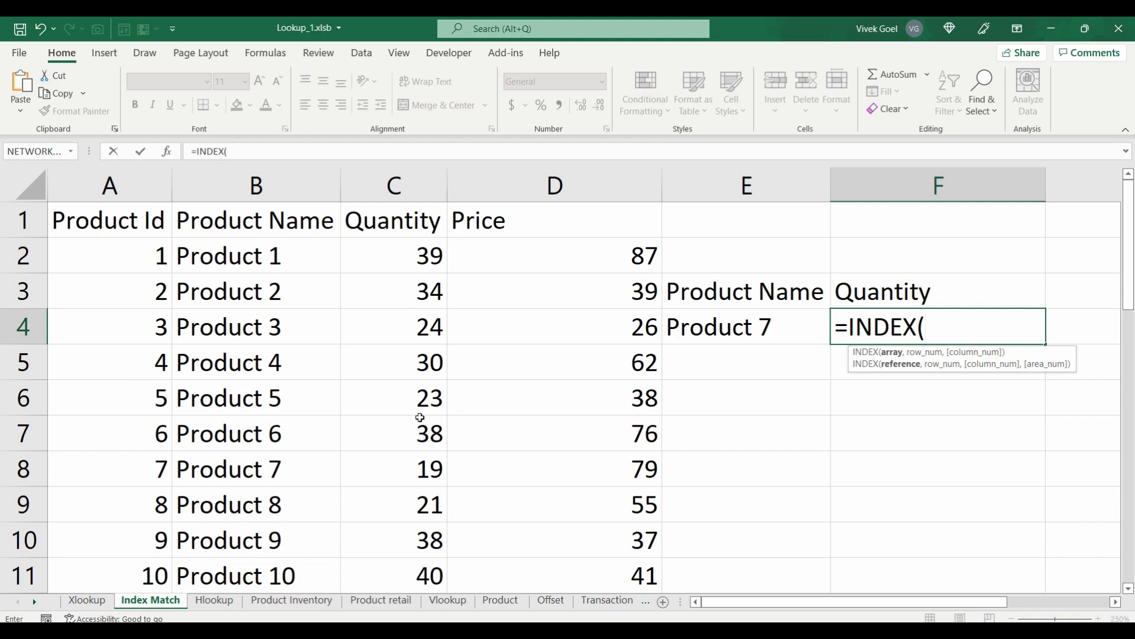
{"action": "left_click_drag", "start_coordinate": [401, 250], "coordinate": [413, 574]}
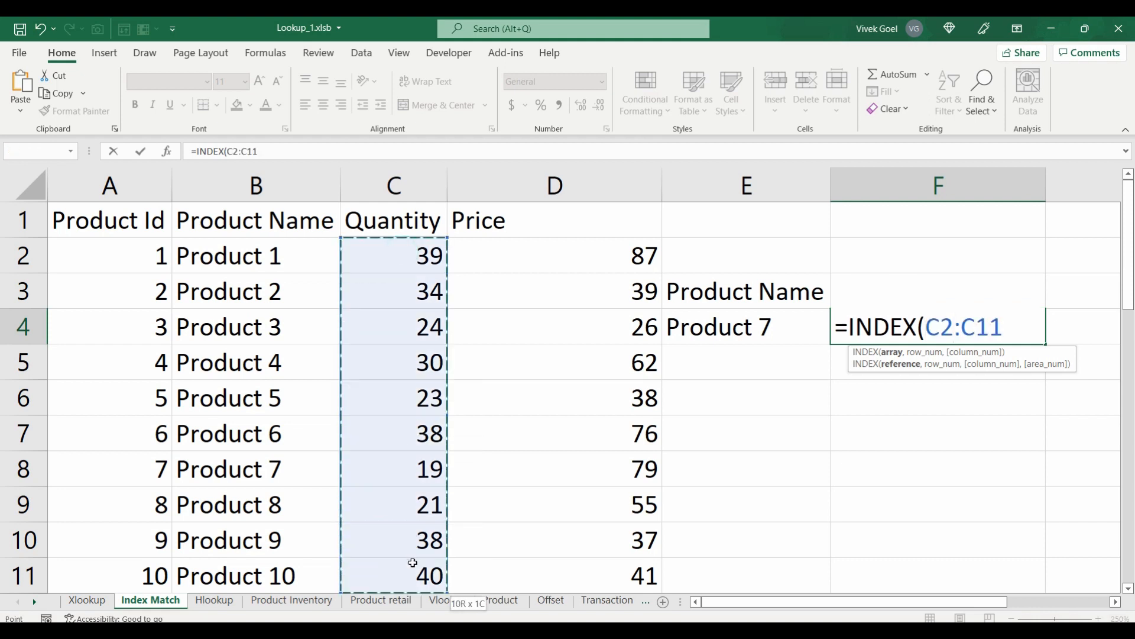
{"action": "type", "text": ","}
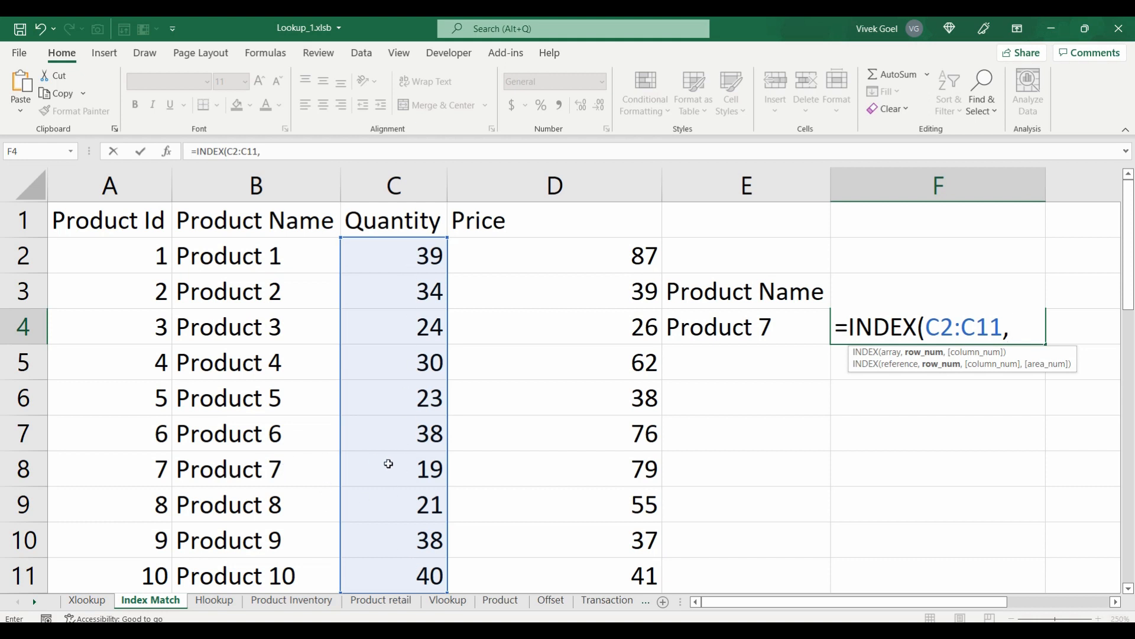
Add MATCH(E4,B2:B11,0) as the row number argument of F4's INDEX formula, matching the product name exactly.
{"action": "type", "text": "7"}
{"action": "key", "text": "BackSpace"}
{"action": "type", "text": "matc"}
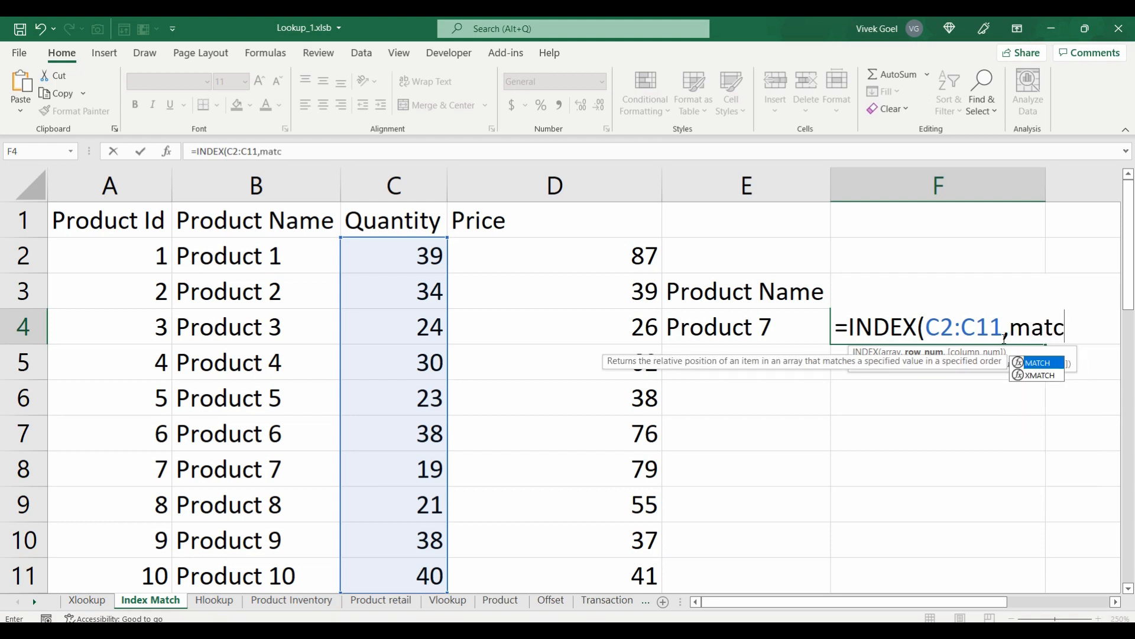
{"action": "key", "text": "Tab"}
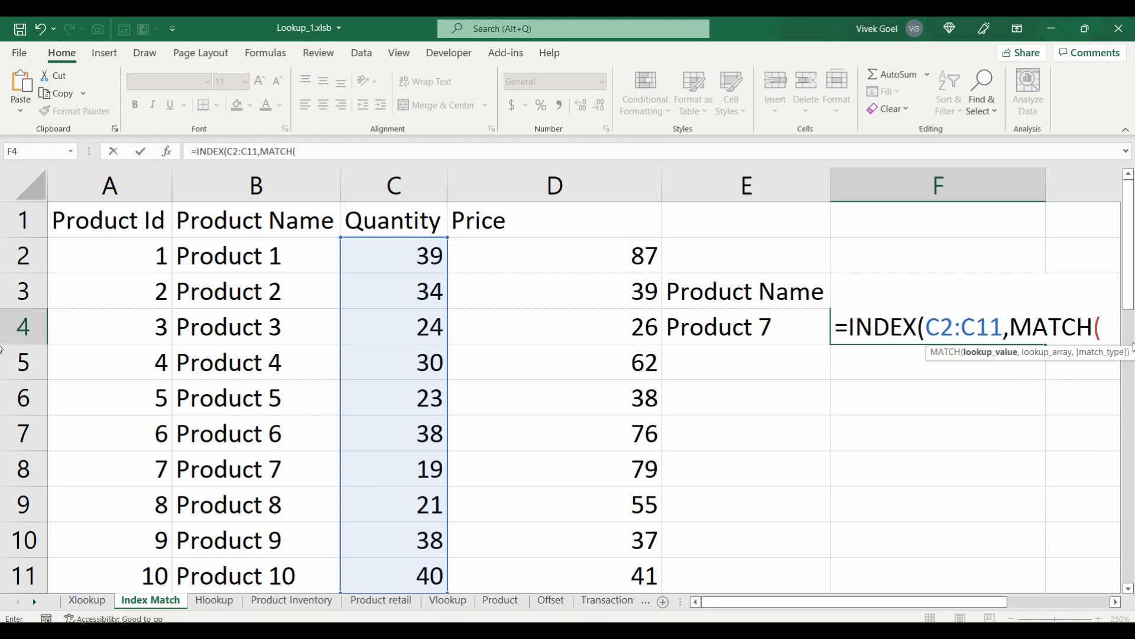
{"action": "left_click", "coordinate": [792, 324]}
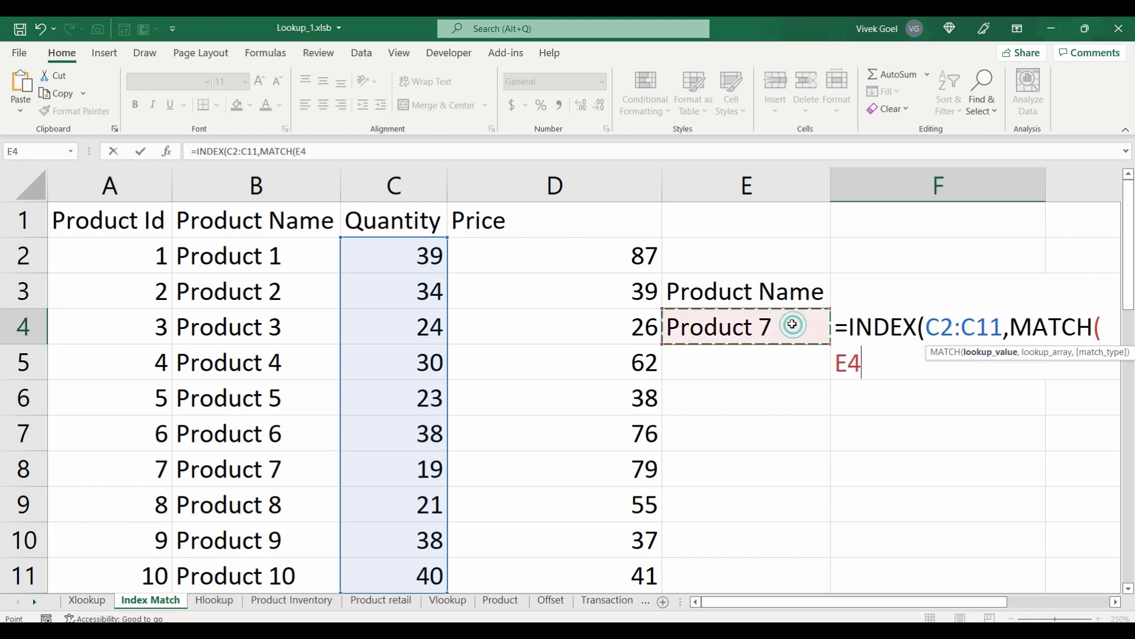
{"action": "type", "text": ","}
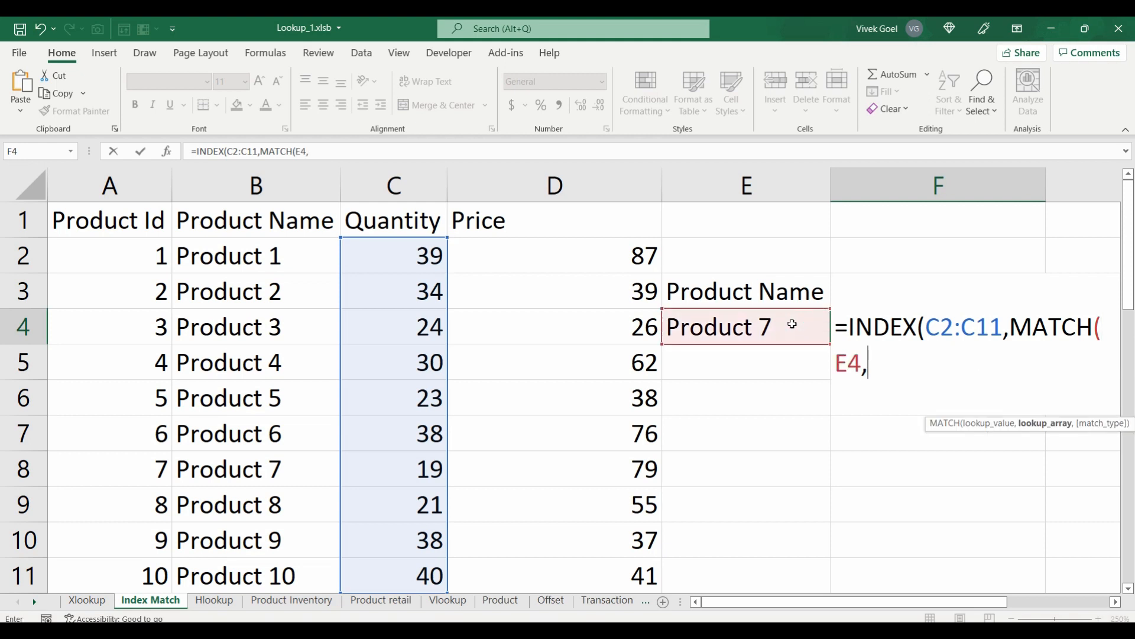
{"action": "left_click_drag", "start_coordinate": [299, 254], "coordinate": [281, 561]}
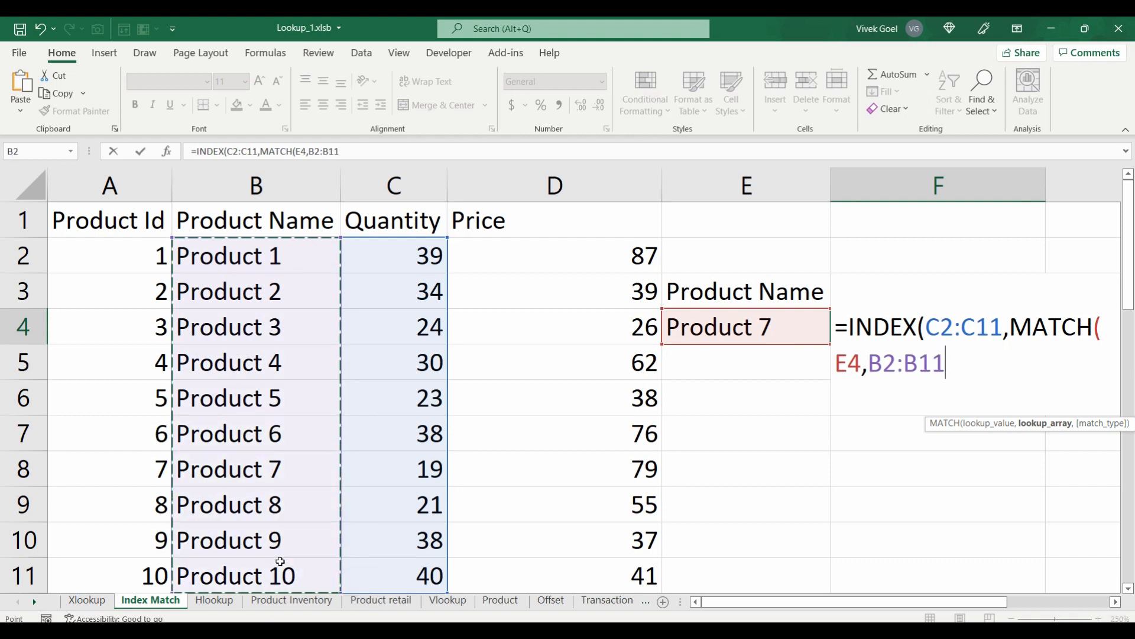
{"action": "type", "text": ","}
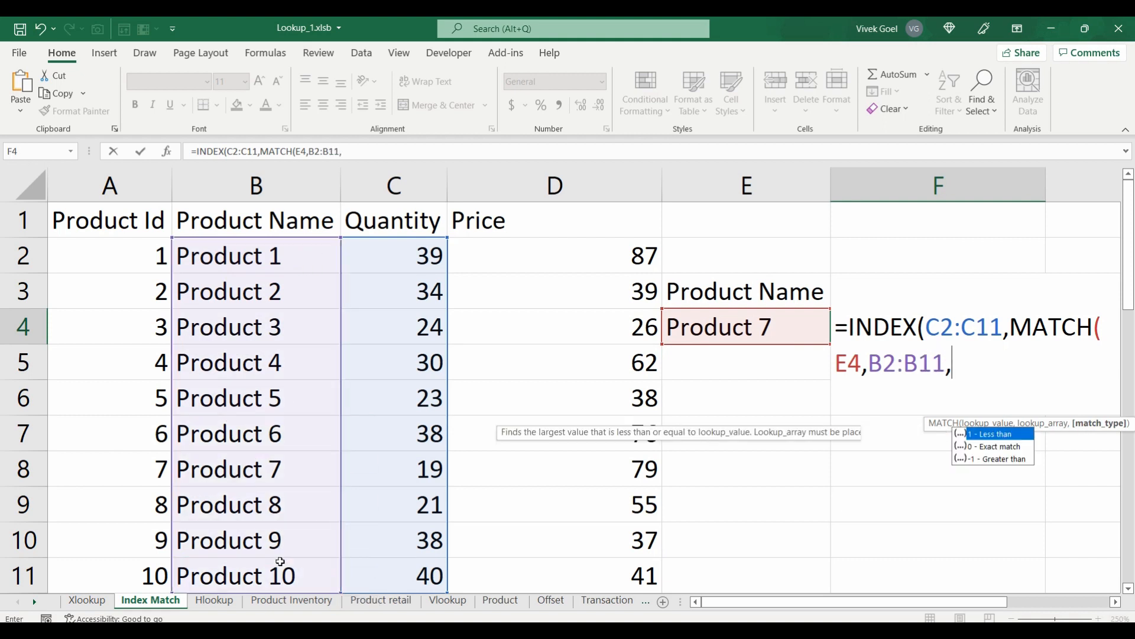
{"action": "type", "text": "0"}
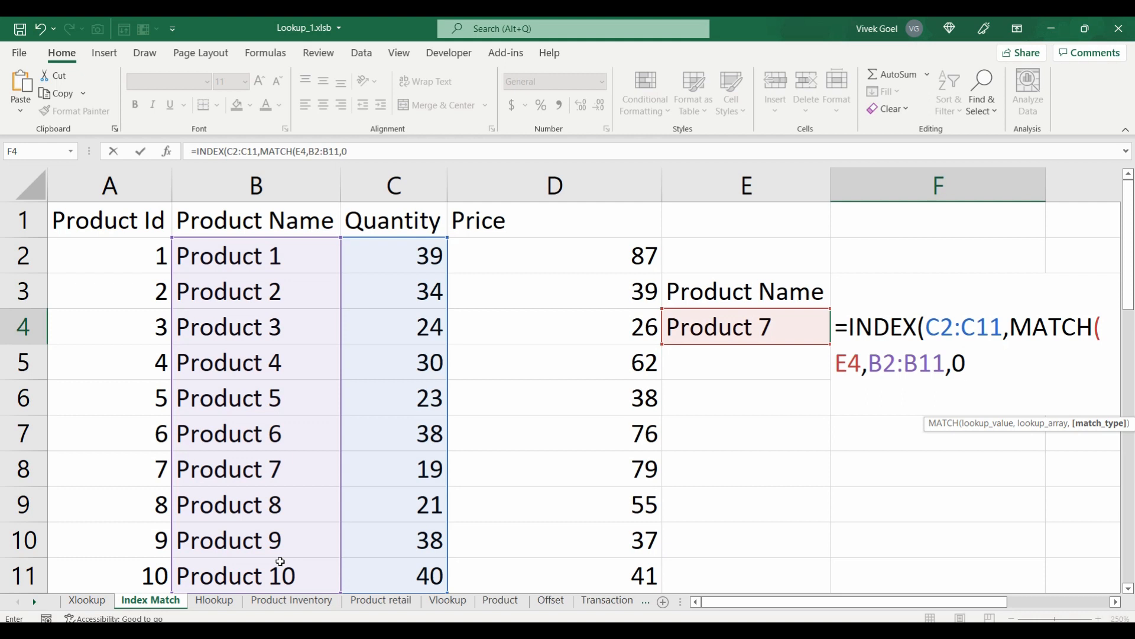
{"action": "type", "text": ")"}
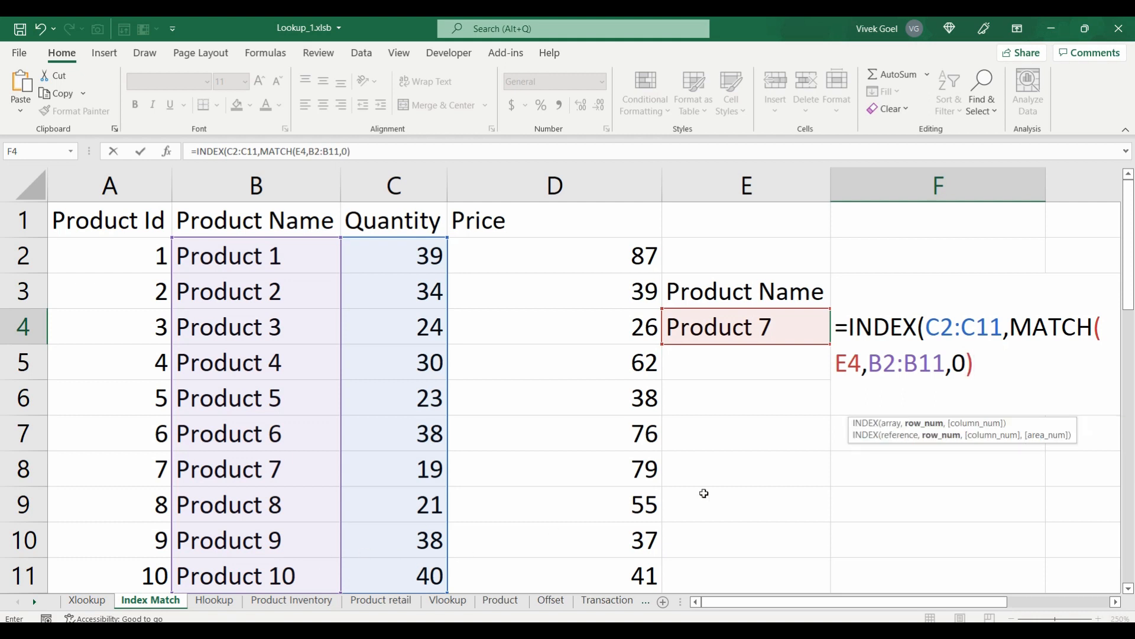
Leave the column number argument empty and enter the completed formula =INDEX(C2:C11,MATCH(E4,B2:B11,0),) in F4.
{"action": "type", "text": ","}
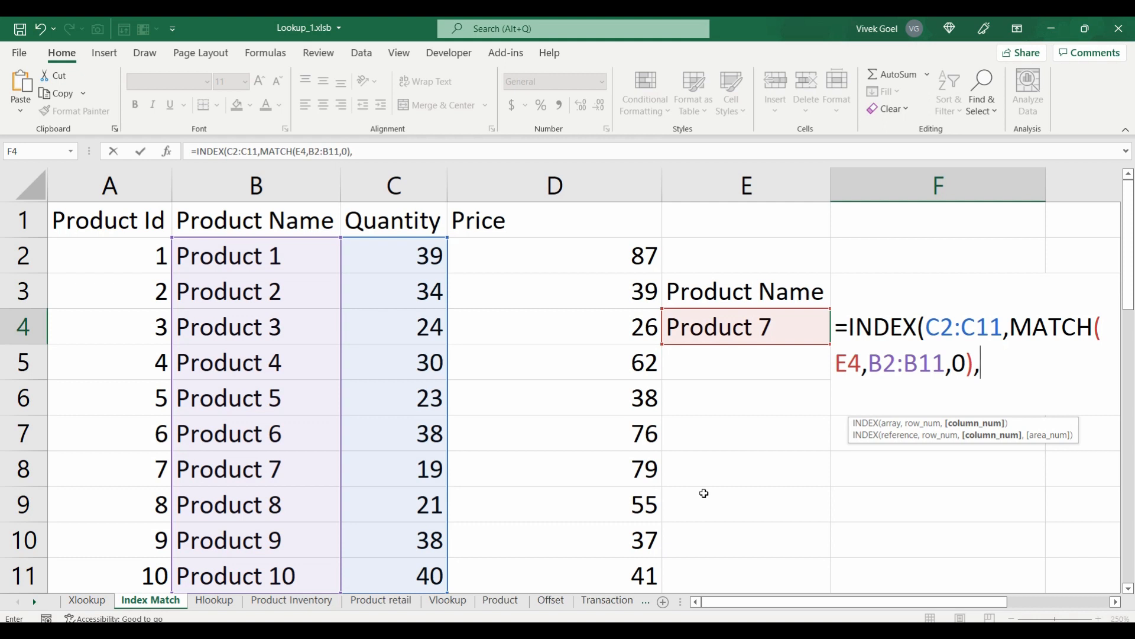
{"action": "type", "text": ")"}
{"action": "key", "text": "Return"}
{"action": "key", "text": "Up"}
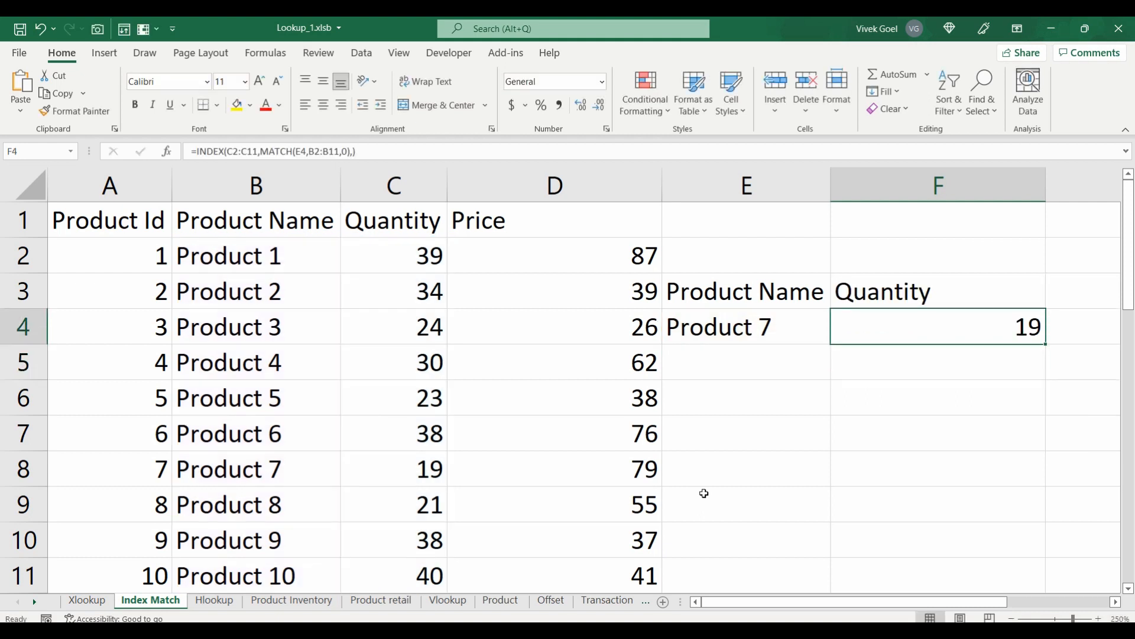
Test the lookup by changing the product name in E4 to Product 5 and back to Product 7.
{"action": "double_click", "coordinate": [773, 334]}
{"action": "key", "text": "BackSpace"}
{"action": "type", "text": "5"}
{"action": "key", "text": "Return"}
{"action": "key", "text": "Up"}
{"action": "double_click", "coordinate": [776, 339]}
{"action": "key", "text": "BackSpace"}
{"action": "type", "text": "7"}
{"action": "key", "text": "Return"}
{"action": "key", "text": "Up"}
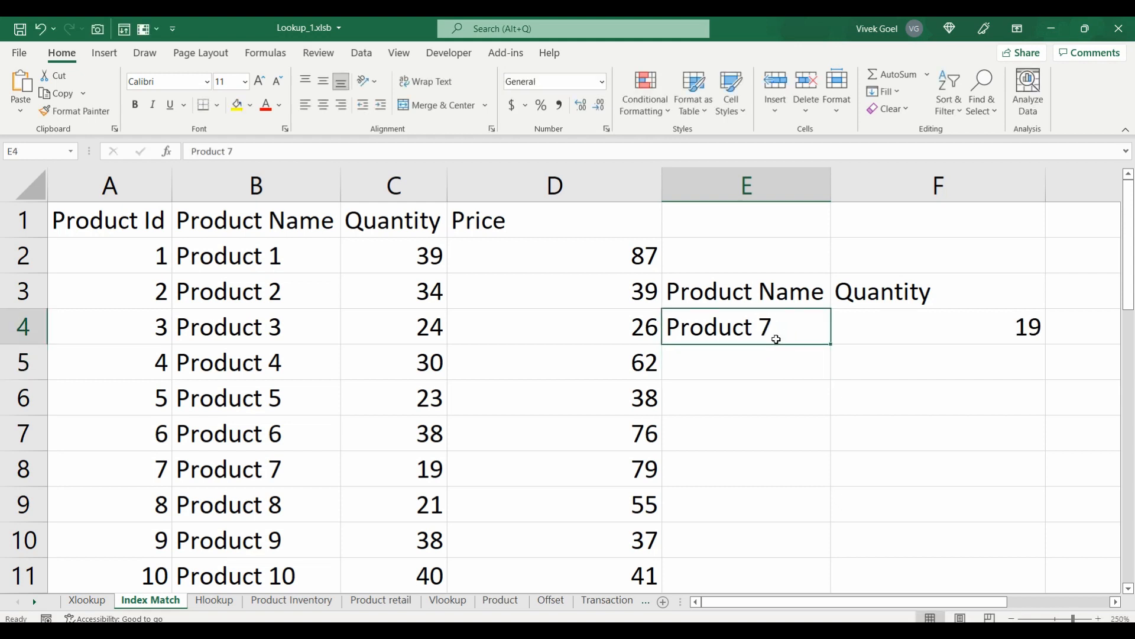
Set the lookup product name in cell E4 to Product 4.
{"action": "double_click", "coordinate": [776, 339]}
{"action": "key", "text": "BackSpace"}
{"action": "type", "text": "4"}
{"action": "key", "text": "Return"}
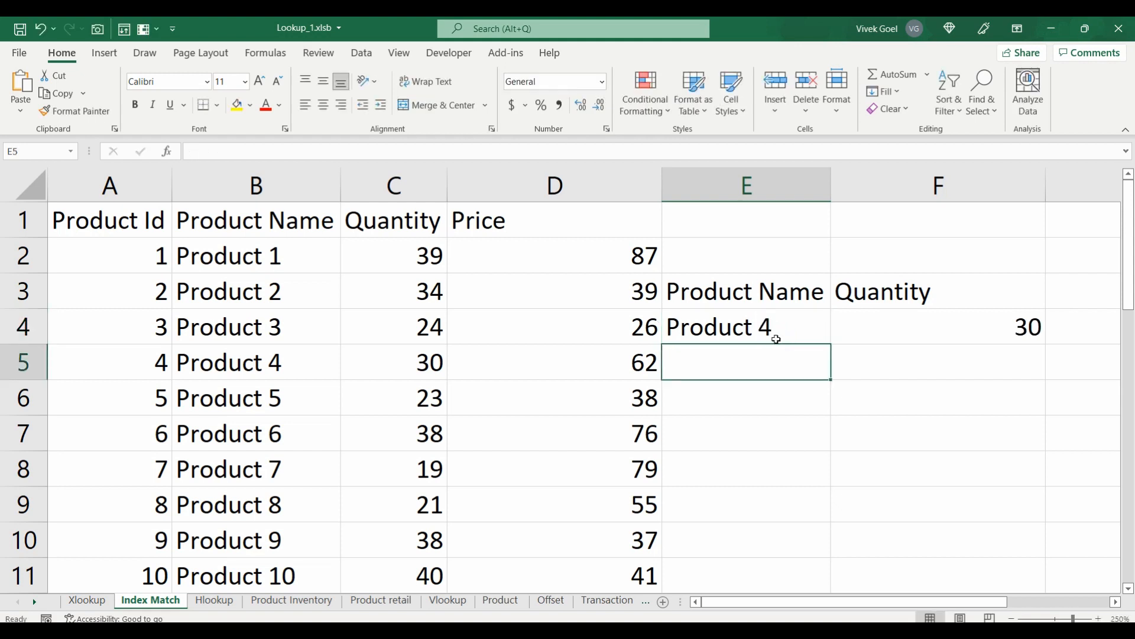
{"action": "left_click", "coordinate": [867, 321]}
{"action": "left_click", "coordinate": [757, 332]}
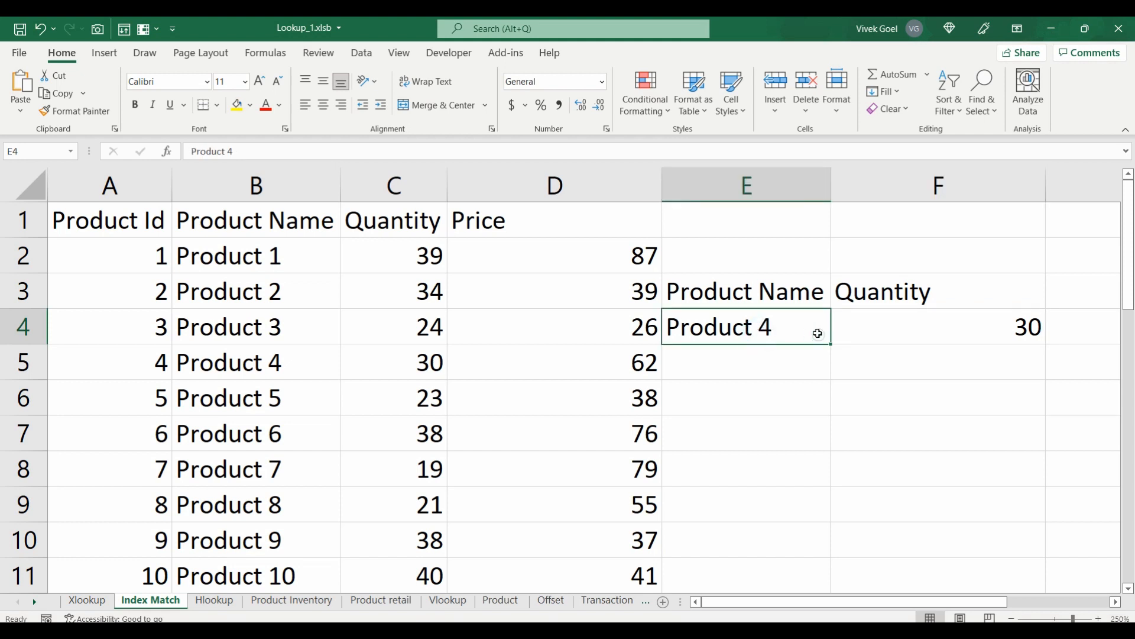
{"action": "left_click", "coordinate": [861, 326]}
Set the heading in cell F3 to Price, switching it back to Quantity once in between.
{"action": "left_click", "coordinate": [925, 290]}
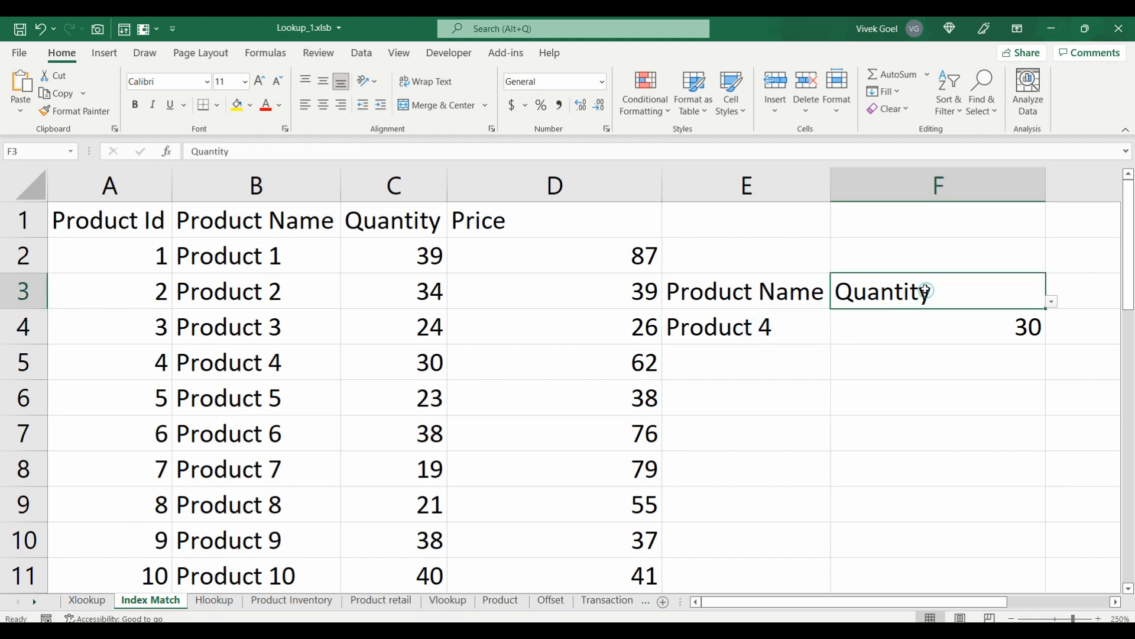
{"action": "left_click", "coordinate": [1051, 304]}
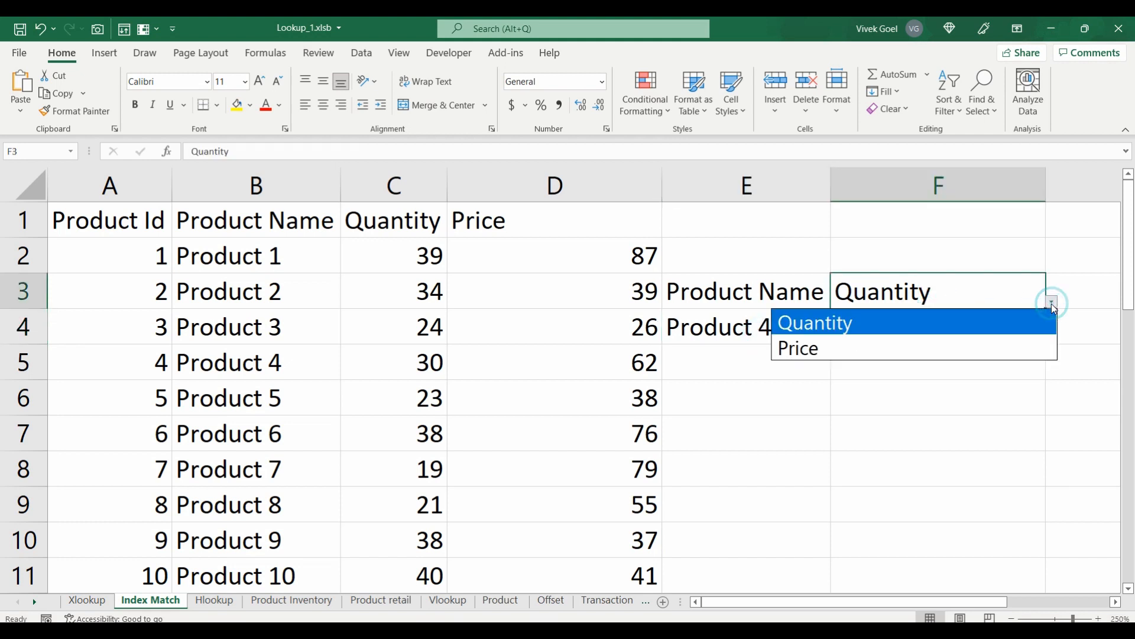
{"action": "left_click", "coordinate": [945, 343]}
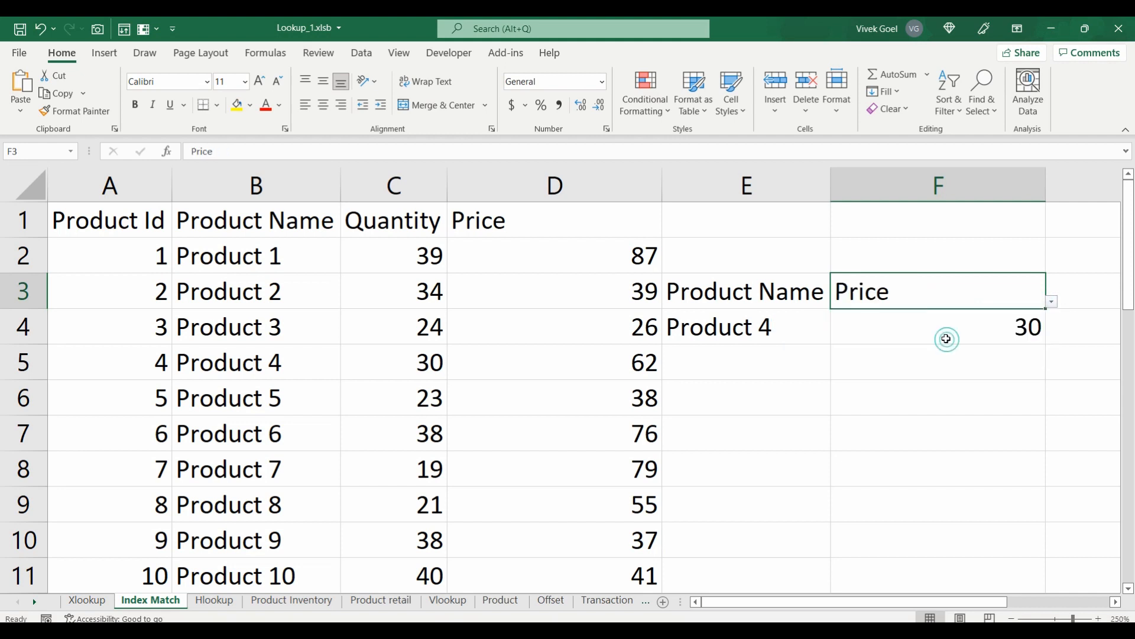
{"action": "left_click", "coordinate": [1051, 302]}
{"action": "left_click", "coordinate": [975, 321]}
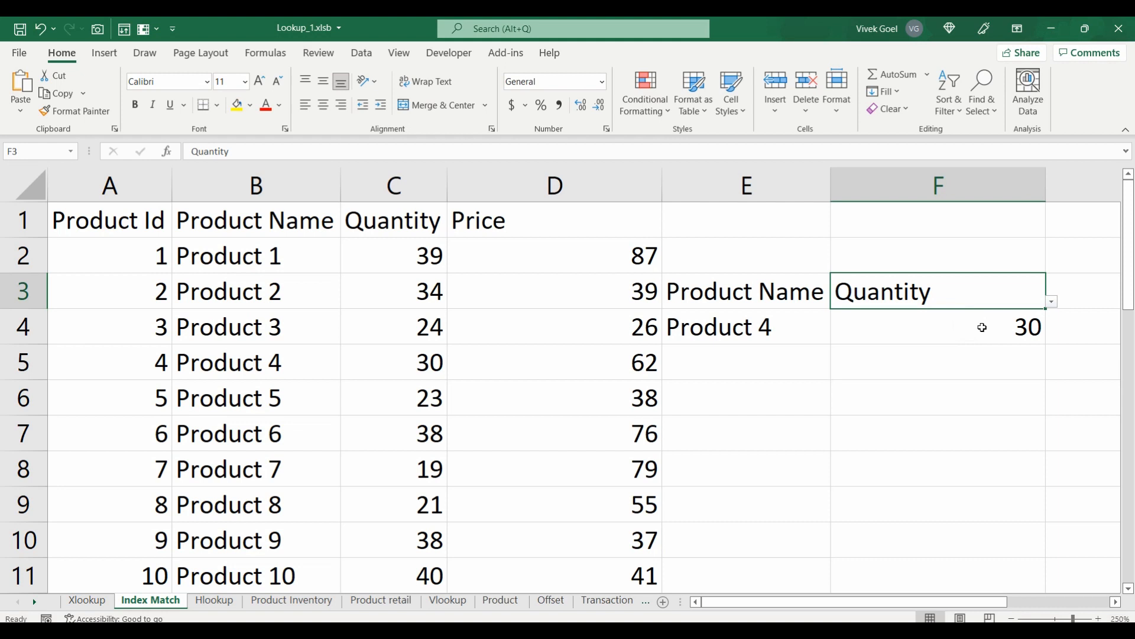
{"action": "left_click", "coordinate": [1051, 302]}
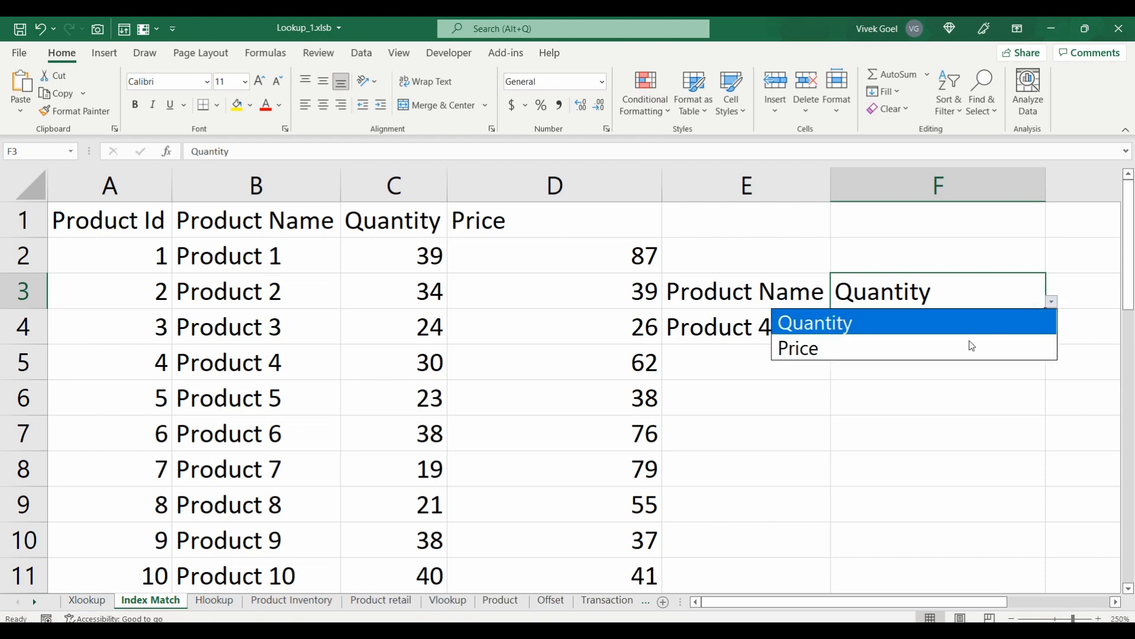
{"action": "left_click", "coordinate": [959, 343]}
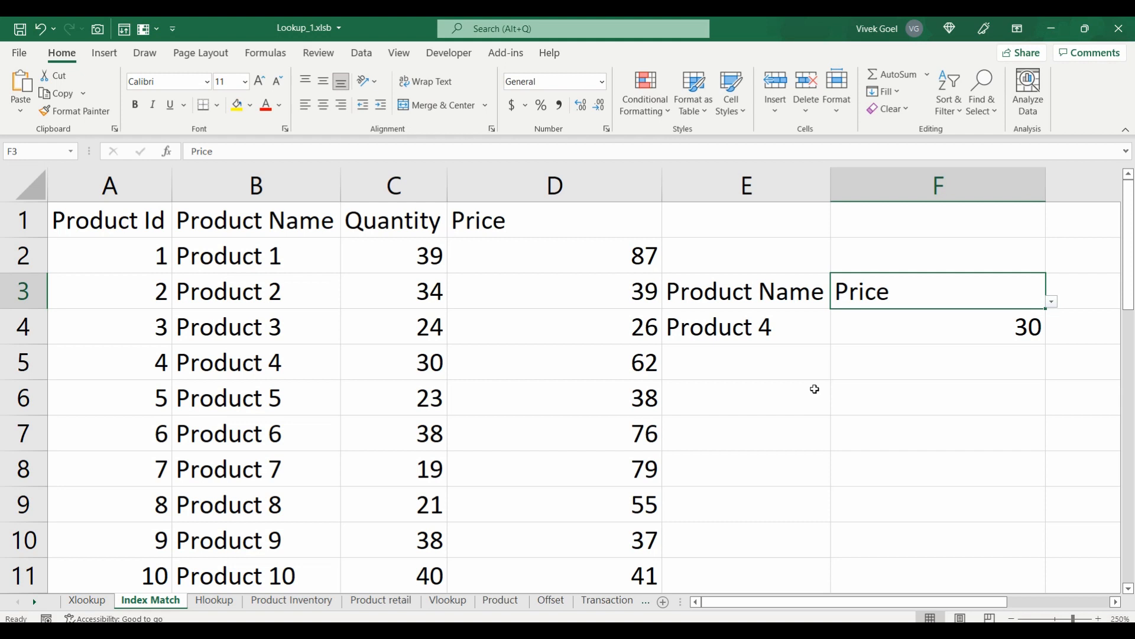
Replace the array argument of the INDEX formula in F4 with C2:D11, covering the Quantity and Price columns.
{"action": "left_click", "coordinate": [939, 327]}
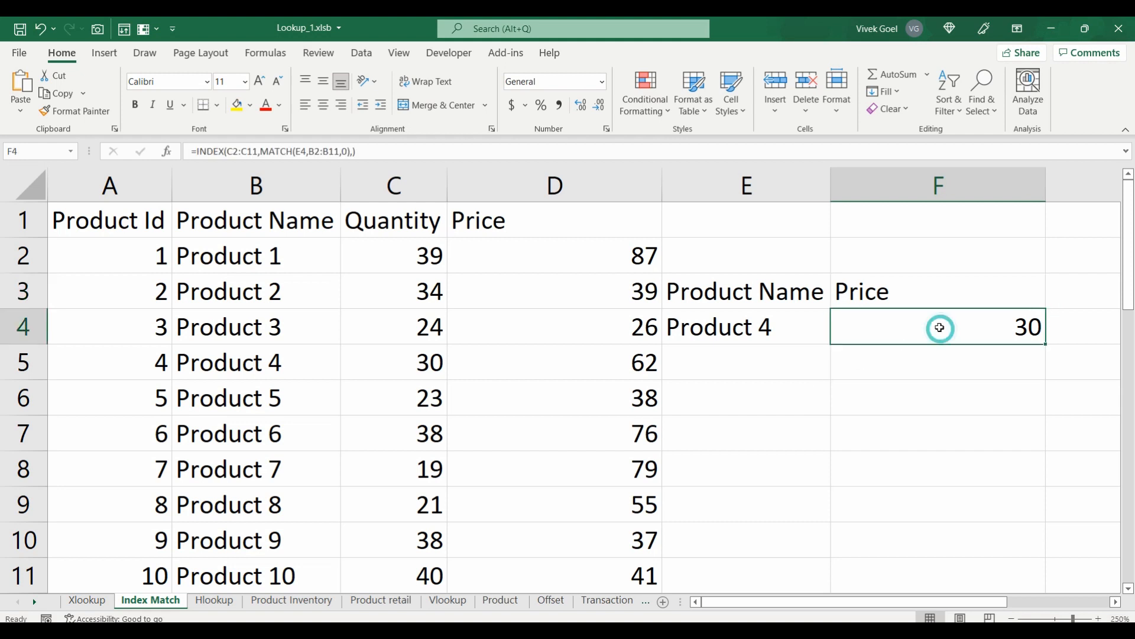
{"action": "left_click", "coordinate": [355, 151]}
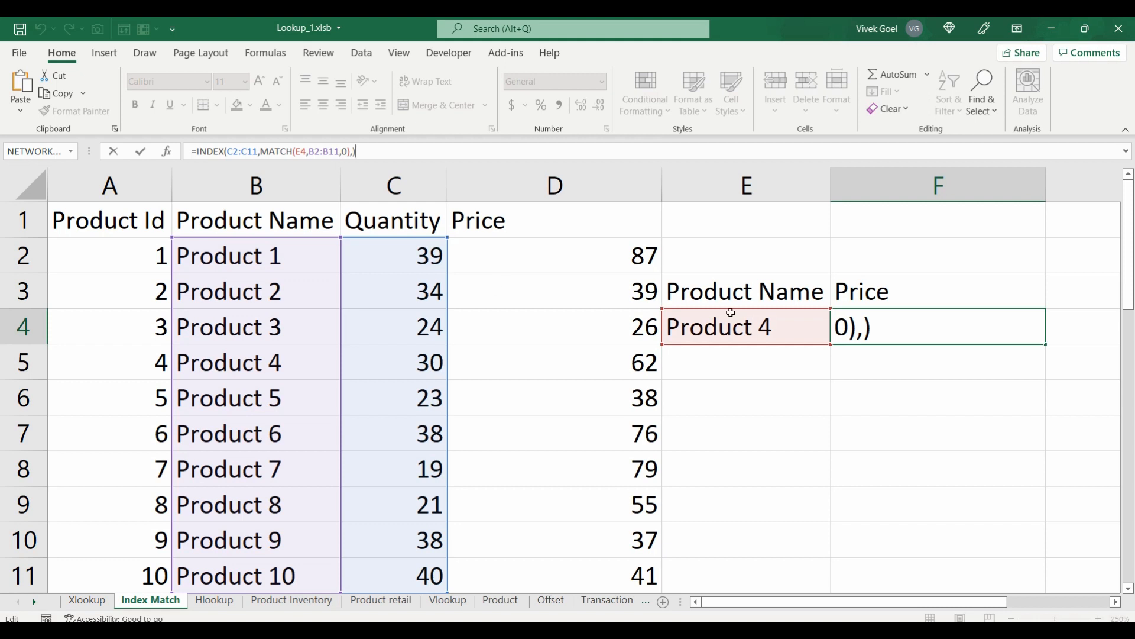
{"action": "left_click", "coordinate": [258, 151]}
{"action": "key", "text": "BackSpace"}
{"action": "key", "text": "BackSpace"}
{"action": "key", "text": "BackSpace"}
{"action": "key", "text": "BackSpace"}
{"action": "key", "text": "BackSpace"}
{"action": "key", "text": "BackSpace"}
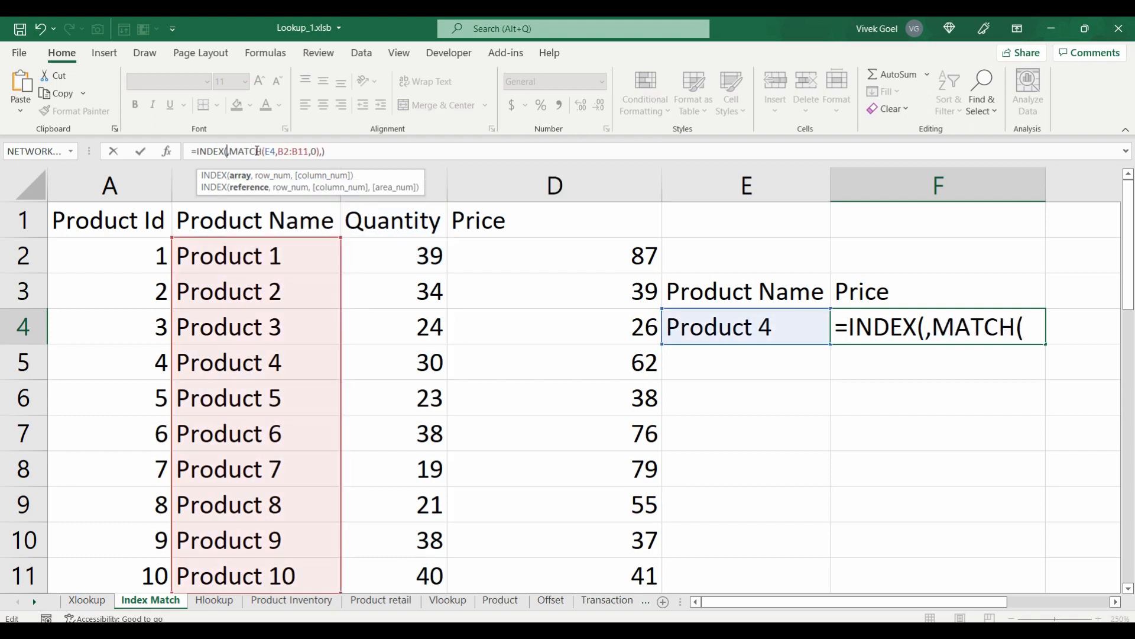
{"action": "left_click_drag", "start_coordinate": [402, 243], "coordinate": [614, 562]}
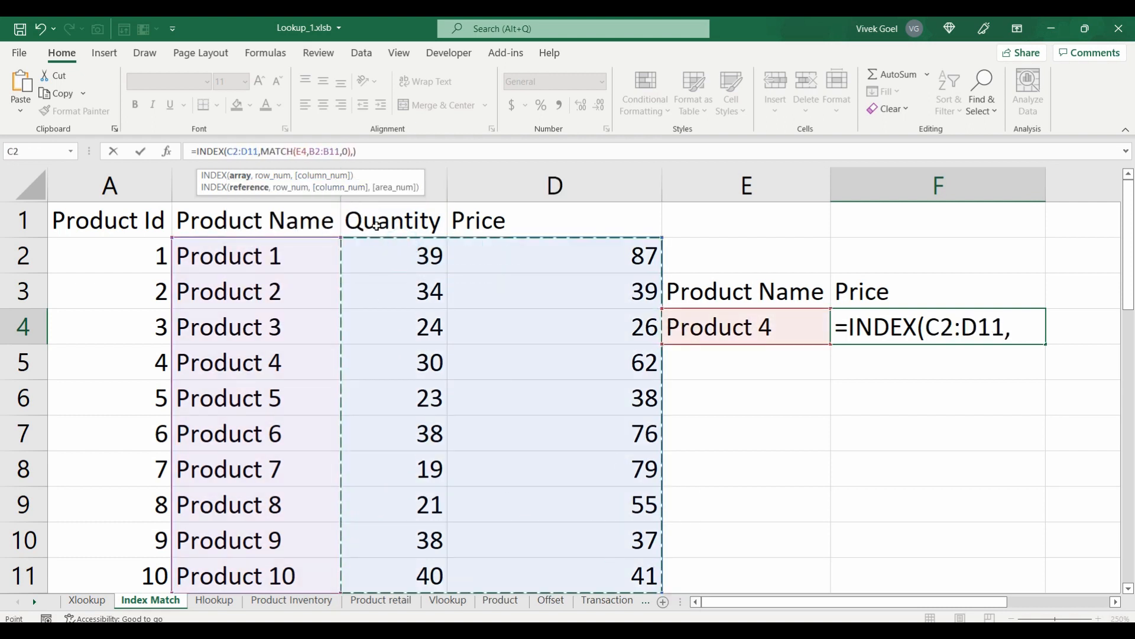
Fill in the column number argument of F4's INDEX formula as 1 and enter =INDEX(C2:D11,MATCH(E4,B2:B11,0),1).
{"action": "left_click", "coordinate": [353, 152]}
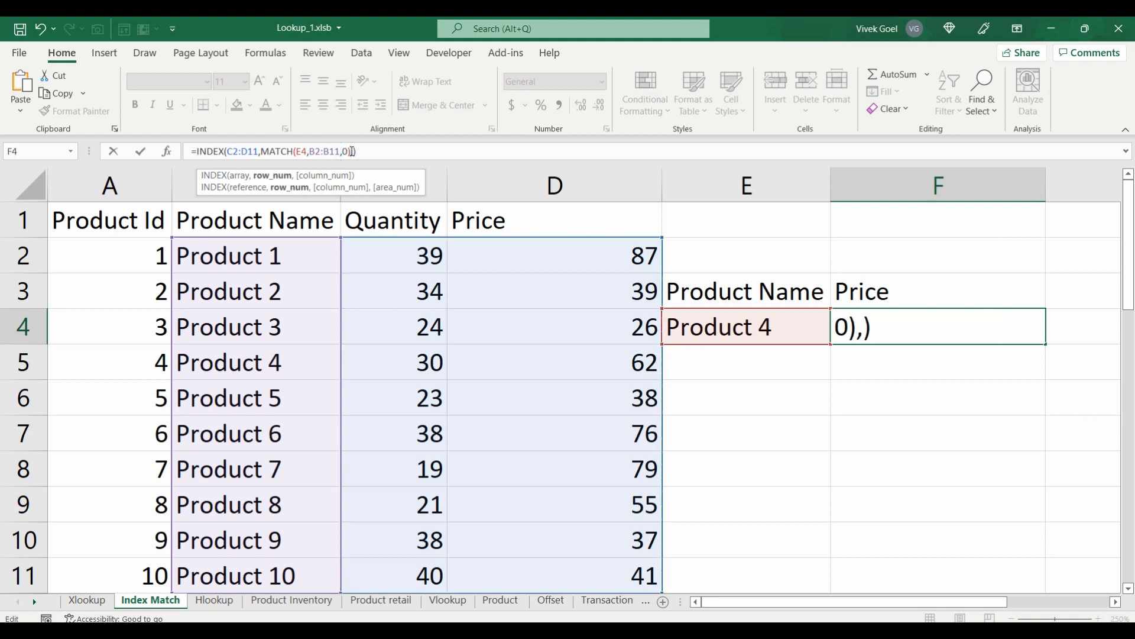
{"action": "type", "text": "1"}
{"action": "key", "text": "Return"}
{"action": "key", "text": "Up"}
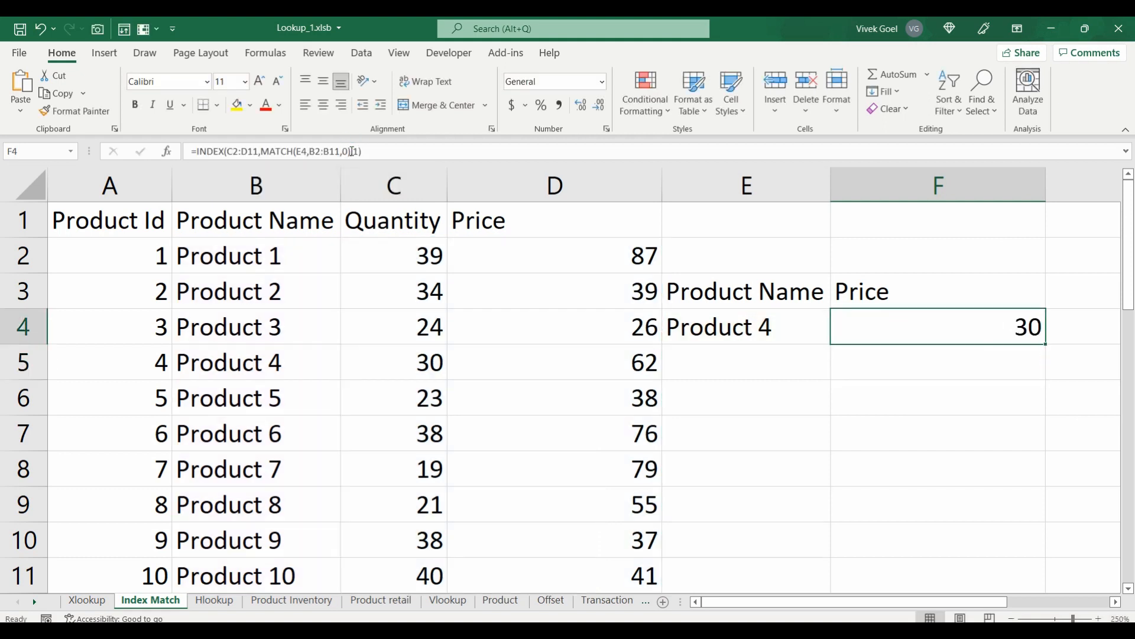
Change the column number argument of the INDEX formula in F4 to 2.
{"action": "left_click", "coordinate": [355, 151]}
{"action": "key", "text": "BackSpace"}
{"action": "type", "text": "2"}
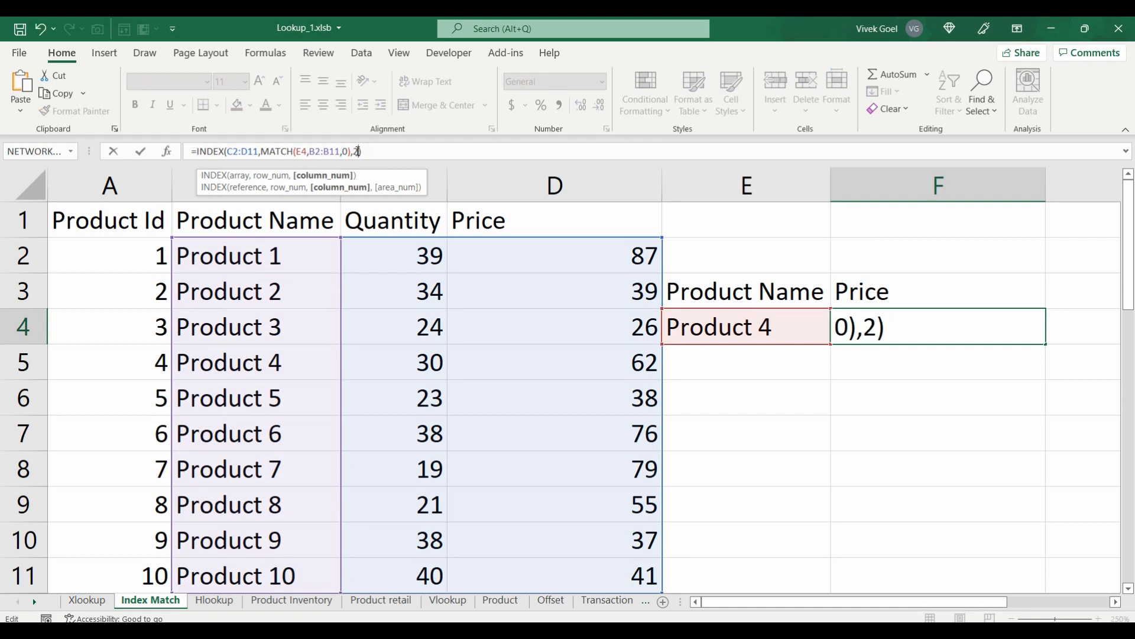
{"action": "key", "text": "Return"}
{"action": "key", "text": "Up"}
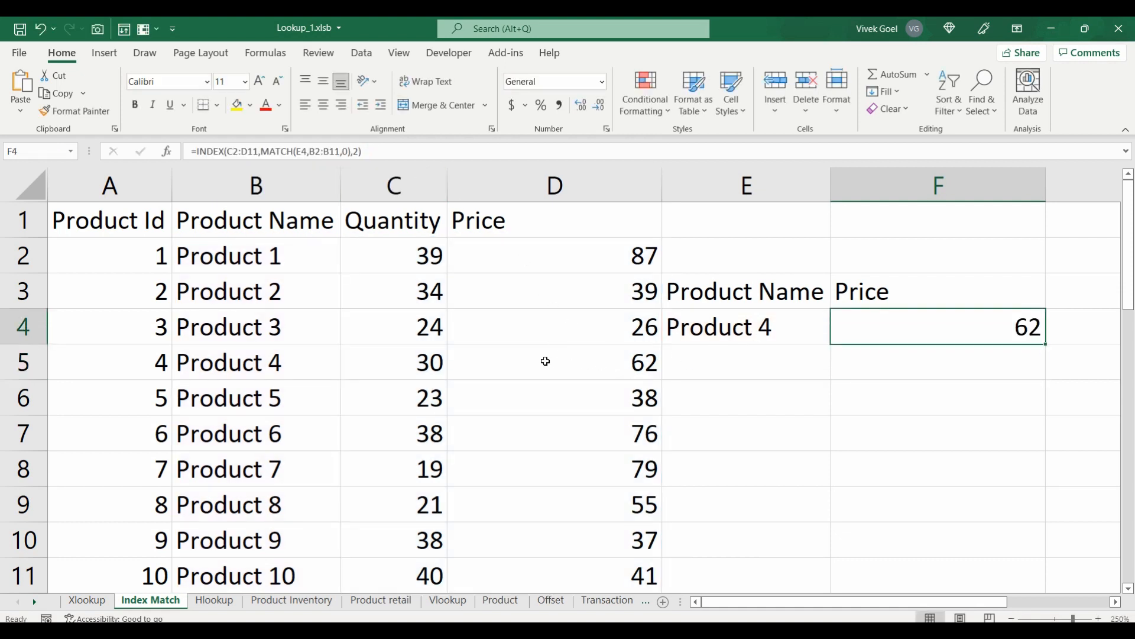
Set the column number argument of the INDEX formula in F4 back to 1.
{"action": "left_click", "coordinate": [361, 151]}
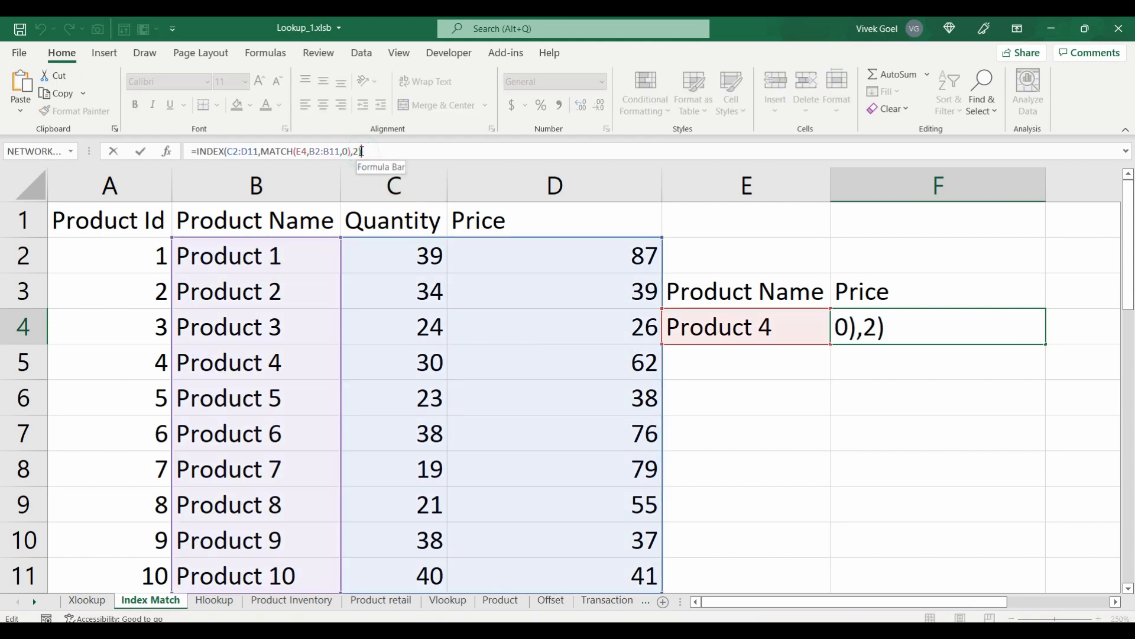
{"action": "key", "text": "BackSpace"}
{"action": "key", "text": "BackSpace"}
{"action": "type", "text": "1)"}
{"action": "key", "text": "Return"}
{"action": "key", "text": "Up"}
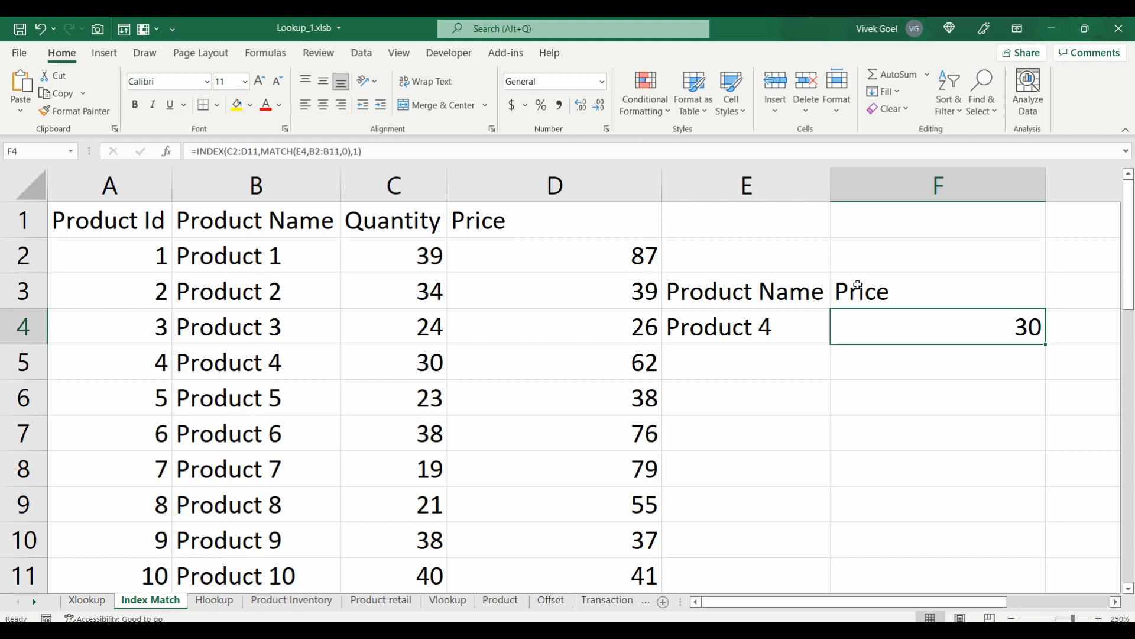
Set the heading in F3 to Quantity and examine the column number argument in F4's formula without editing it.
{"action": "left_click", "coordinate": [857, 285]}
{"action": "left_click", "coordinate": [1051, 300]}
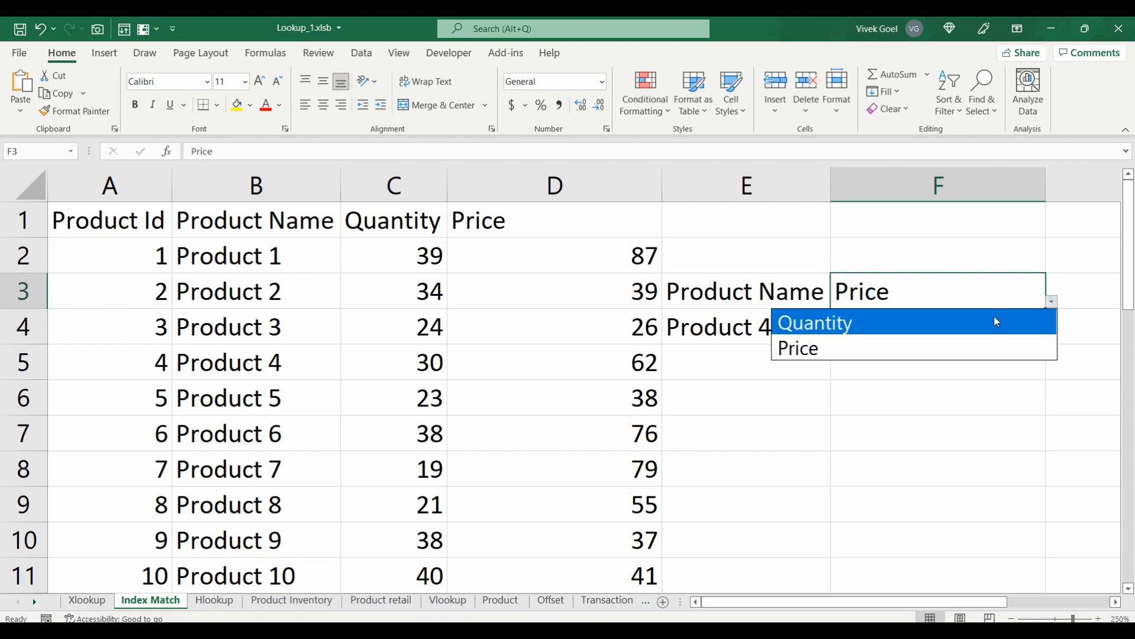
{"action": "left_click", "coordinate": [994, 321]}
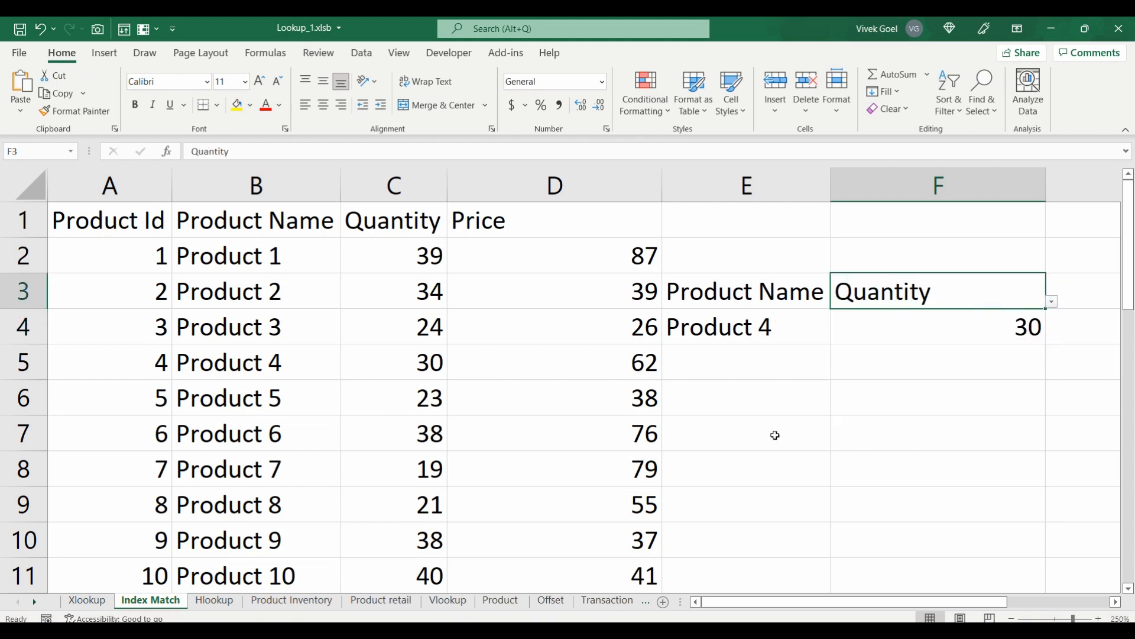
{"action": "left_click", "coordinate": [926, 318]}
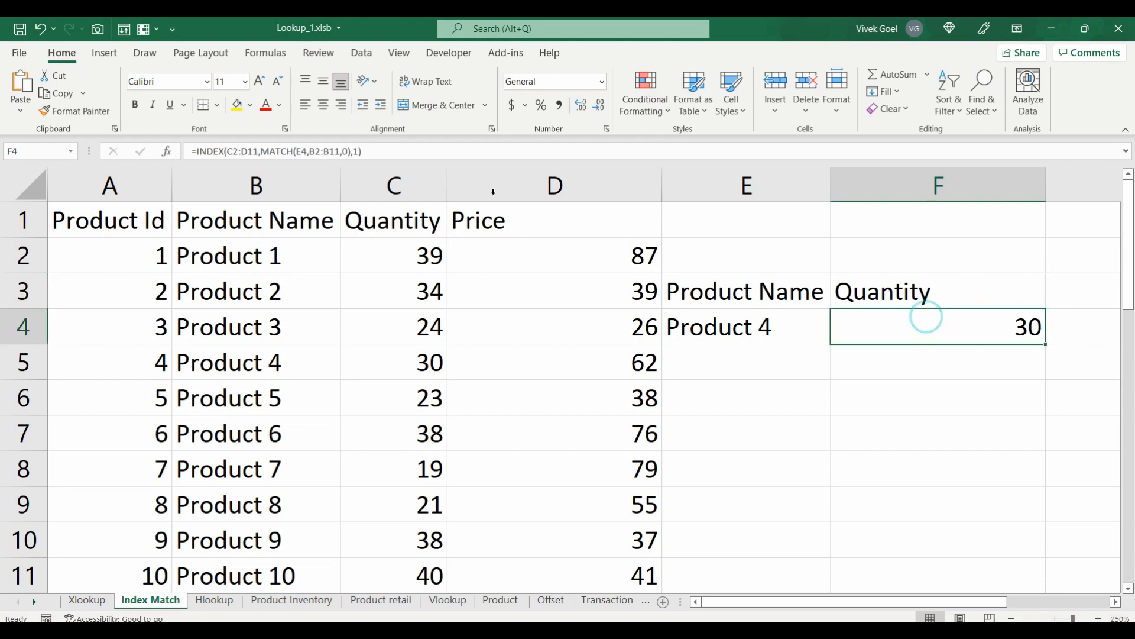
{"action": "left_click", "coordinate": [355, 149]}
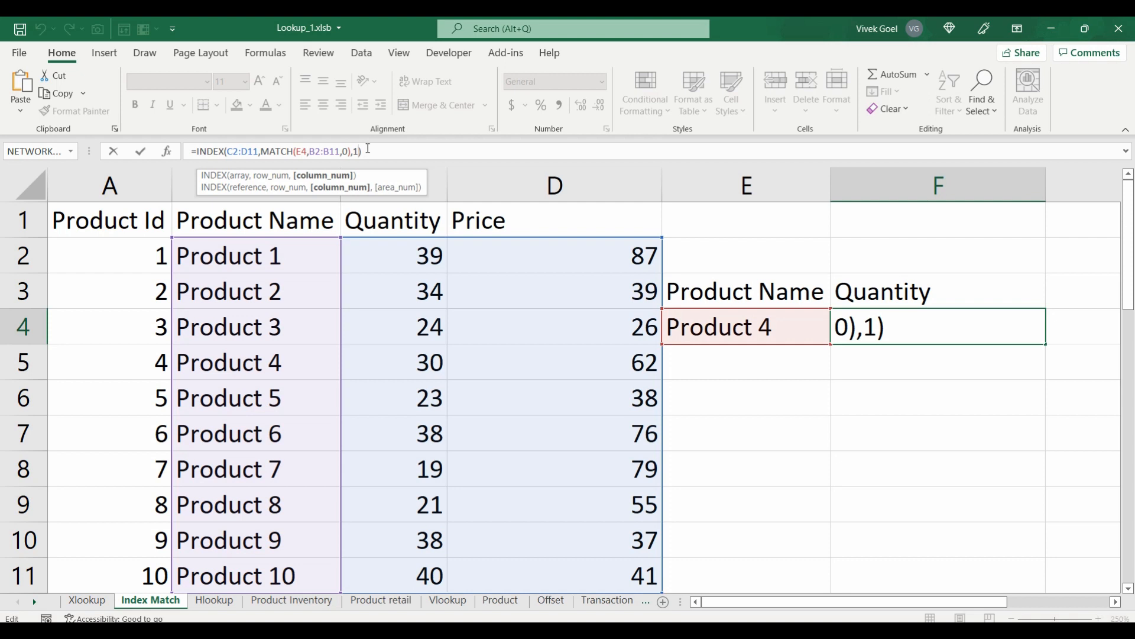
{"action": "left_click", "coordinate": [889, 456]}
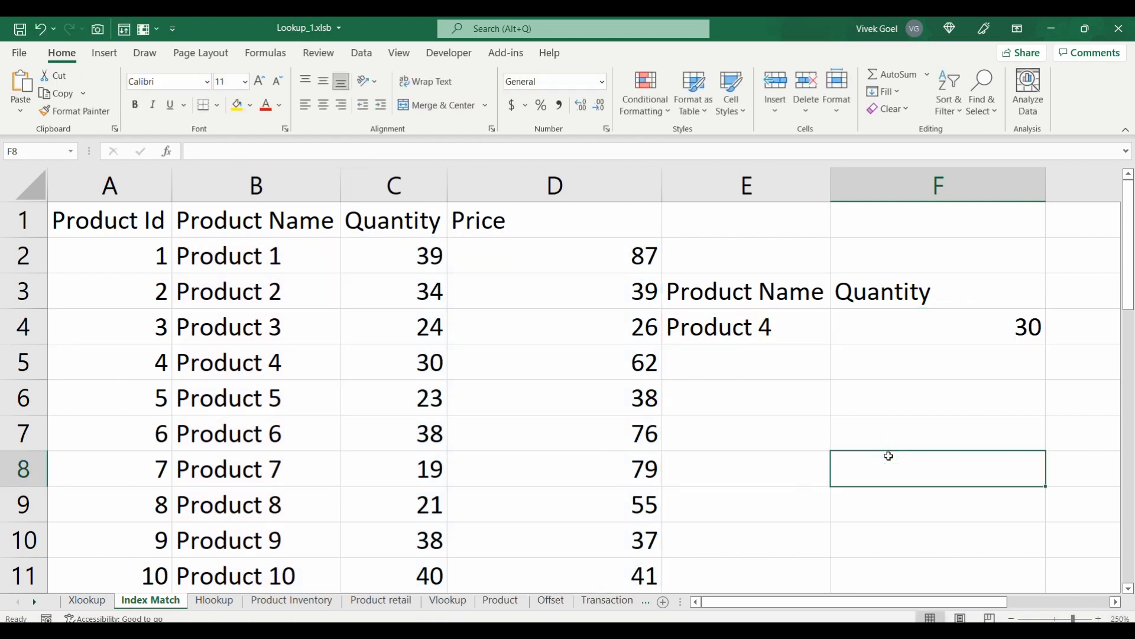
Enter the helper formula =MATCH(F3,C1:D1,0) in F6 to find the position of the heading chosen in F3.
{"action": "key", "text": "Up"}
{"action": "key", "text": "Up"}
{"action": "type", "text": "=match"}
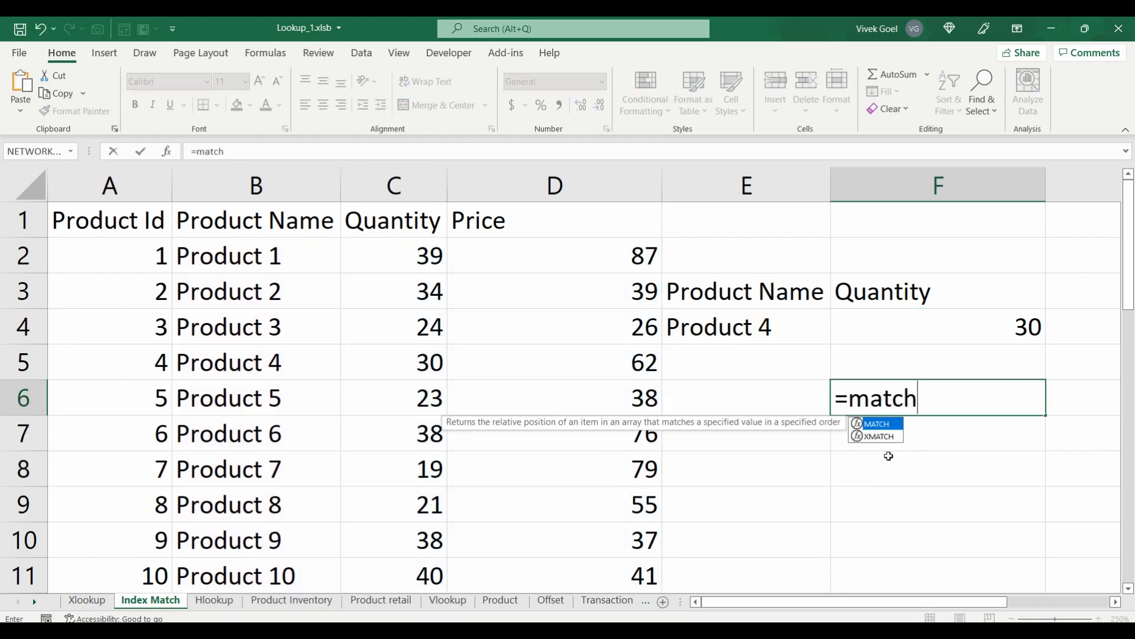
{"action": "key", "text": "Tab"}
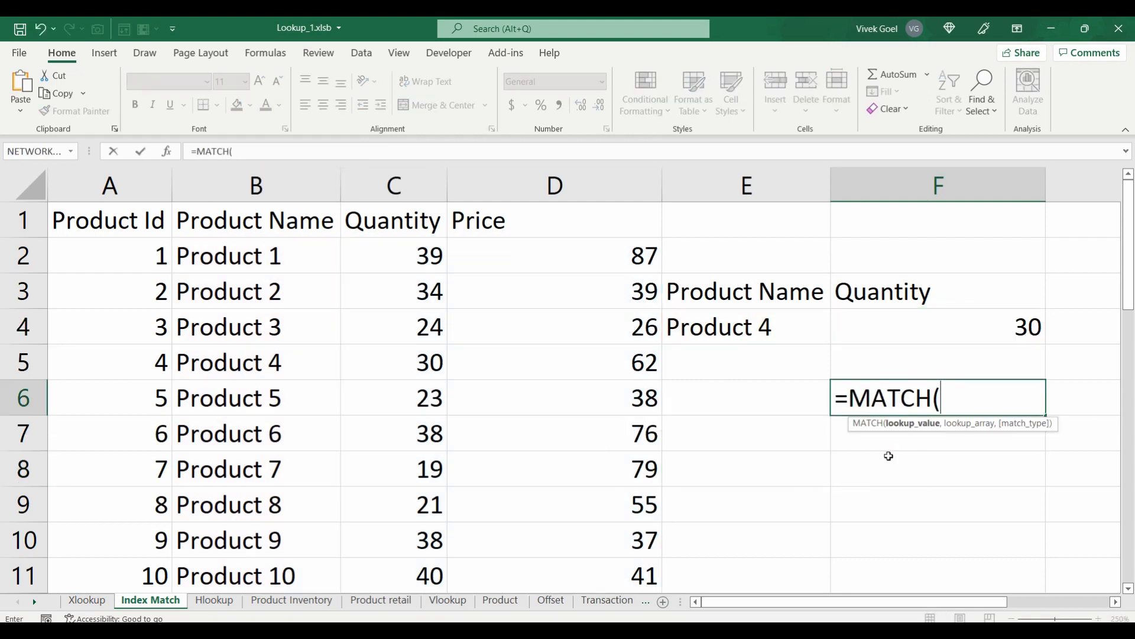
{"action": "left_click", "coordinate": [889, 296]}
{"action": "type", "text": ","}
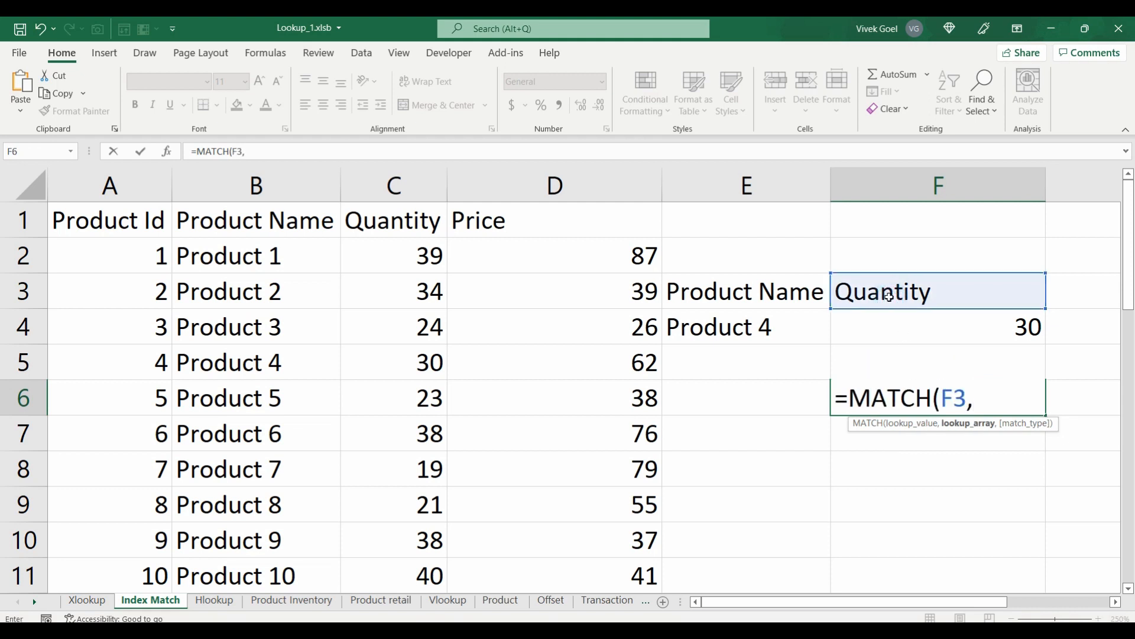
{"action": "left_click_drag", "start_coordinate": [413, 215], "coordinate": [476, 223]}
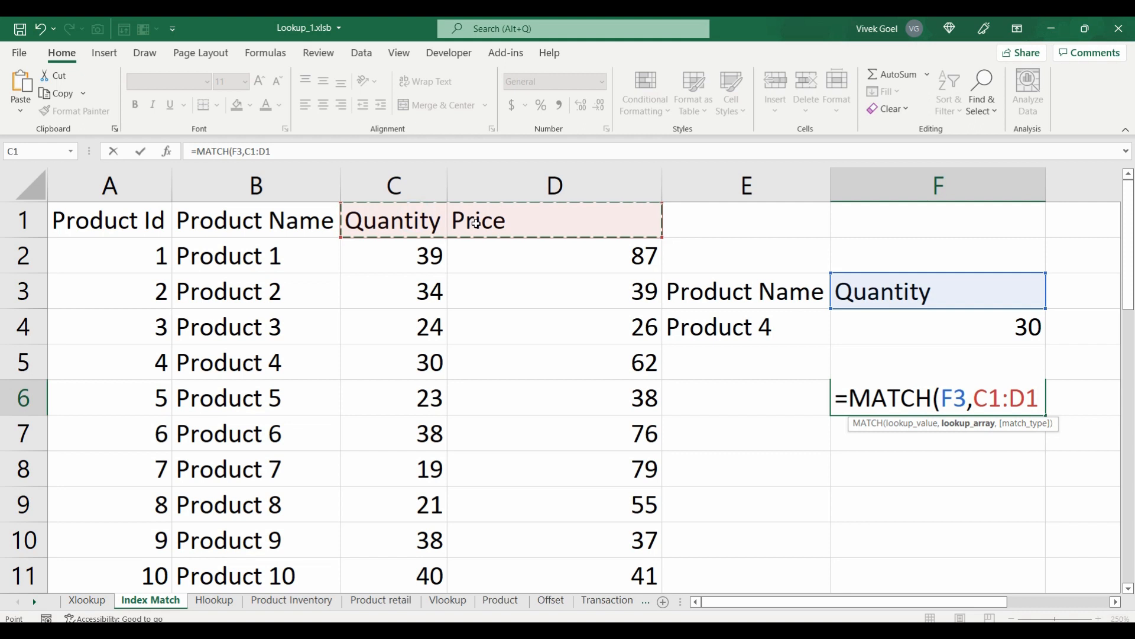
{"action": "type", "text": ",0)"}
{"action": "key", "text": "Return"}
{"action": "key", "text": "Up"}
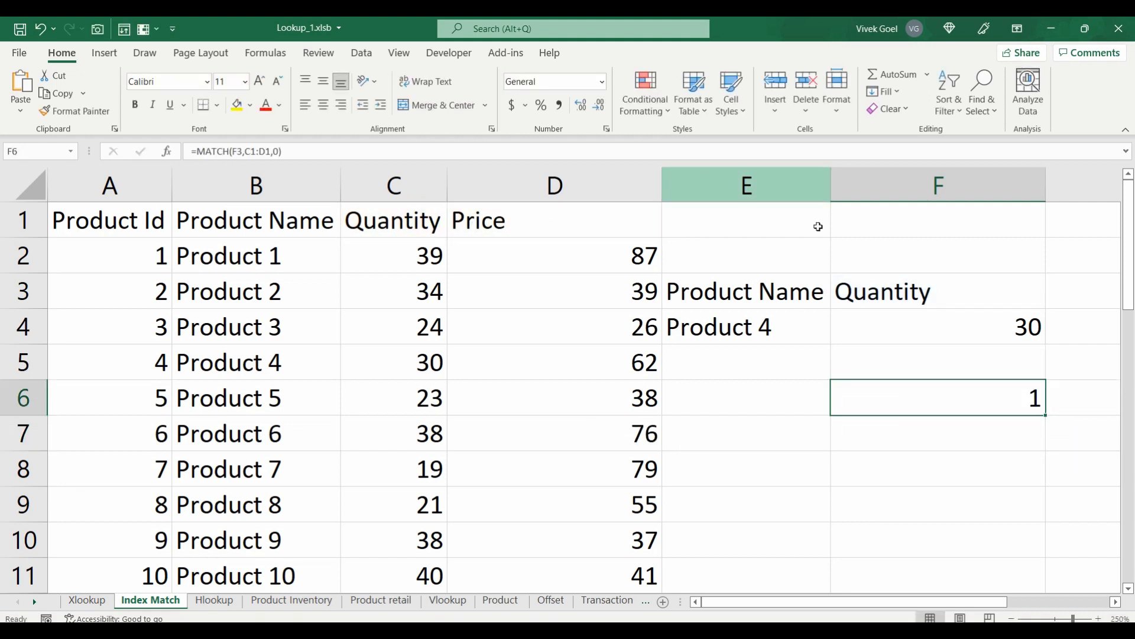
Test the helper MATCH formula by setting the heading in F3 to Price, and check the formula in F4.
{"action": "left_click", "coordinate": [912, 296]}
{"action": "left_click", "coordinate": [949, 387]}
{"action": "left_click", "coordinate": [938, 291]}
{"action": "left_click", "coordinate": [1055, 300]}
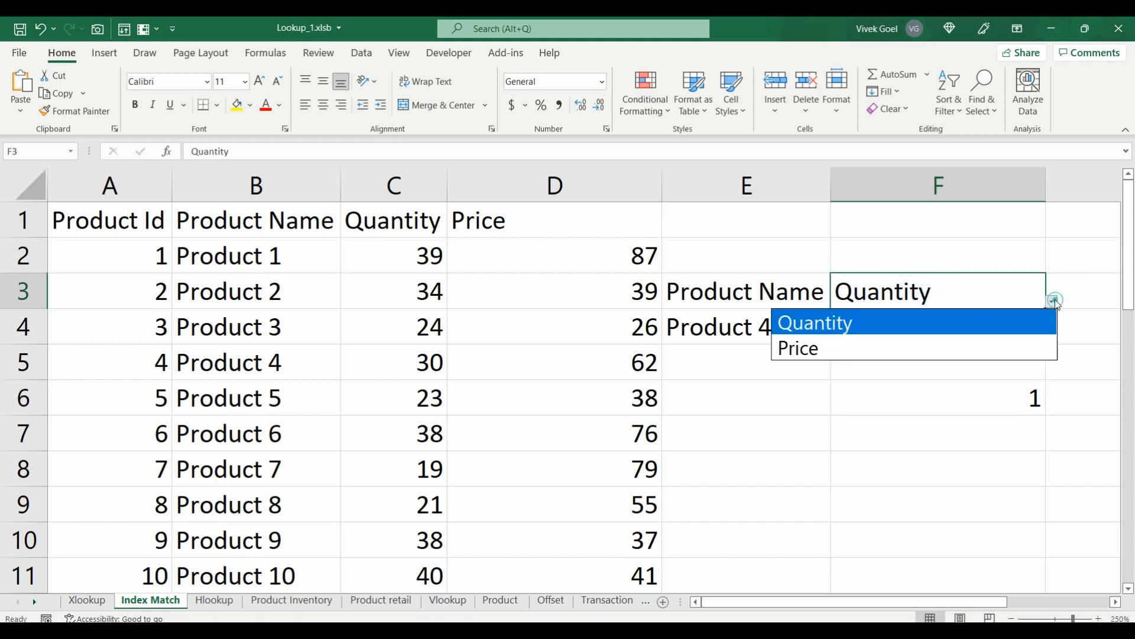
{"action": "left_click", "coordinate": [976, 344]}
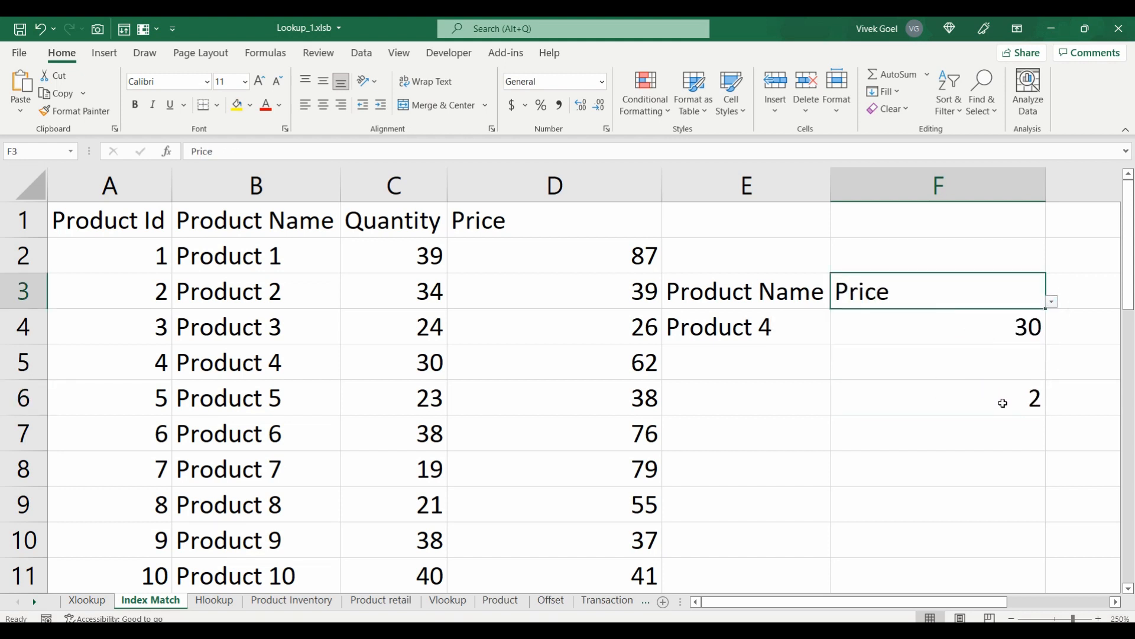
{"action": "left_click", "coordinate": [1011, 335]}
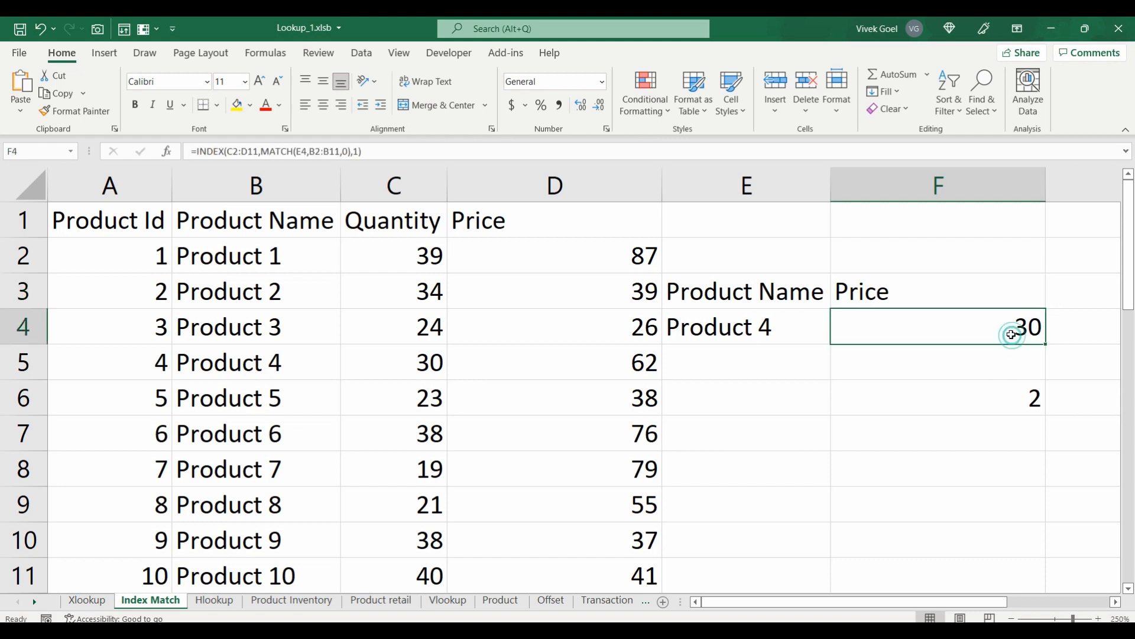
Copy MATCH(F3,C1:D1,0) from F6 and use it to replace the fixed column number in F4's INDEX formula.
{"action": "left_click", "coordinate": [1009, 398]}
{"action": "left_click_drag", "start_coordinate": [290, 152], "coordinate": [197, 151]}
{"action": "key", "text": "ctrl+c"}
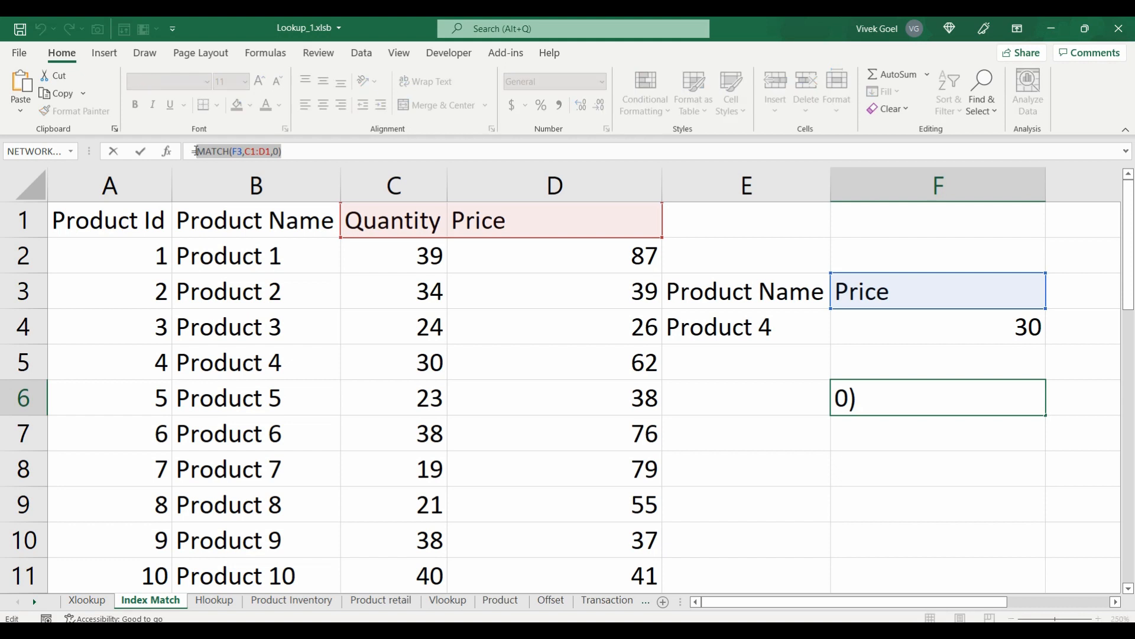
{"action": "key", "text": "ctrl+Return"}
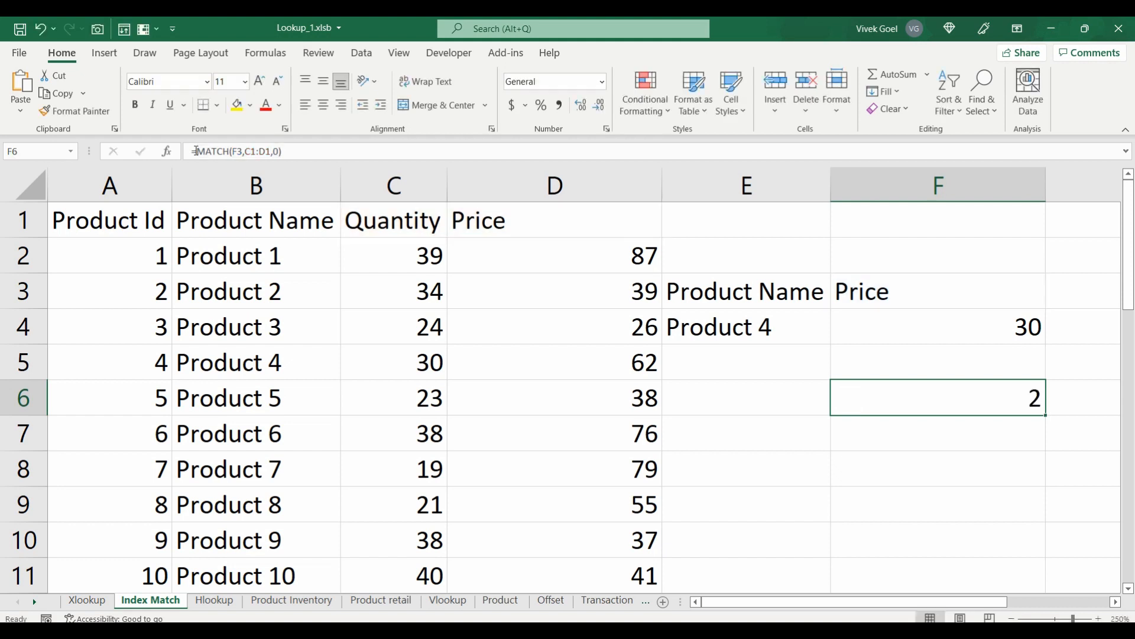
{"action": "left_click", "coordinate": [938, 324]}
{"action": "left_click", "coordinate": [357, 151]}
{"action": "key", "text": "BackSpace"}
{"action": "key", "text": "ctrl+v"}
{"action": "key", "text": "Return"}
{"action": "key", "text": "Up"}
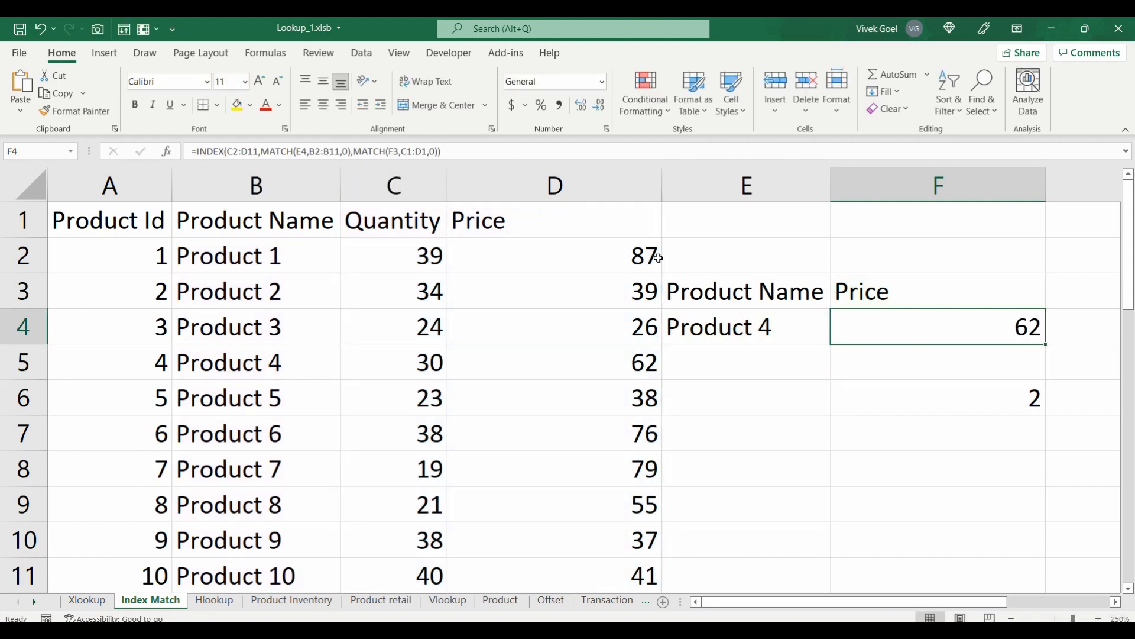
Test the two-way lookup by setting the product name in E4 to Product 5.
{"action": "double_click", "coordinate": [760, 318]}
{"action": "key", "text": "BackSpace"}
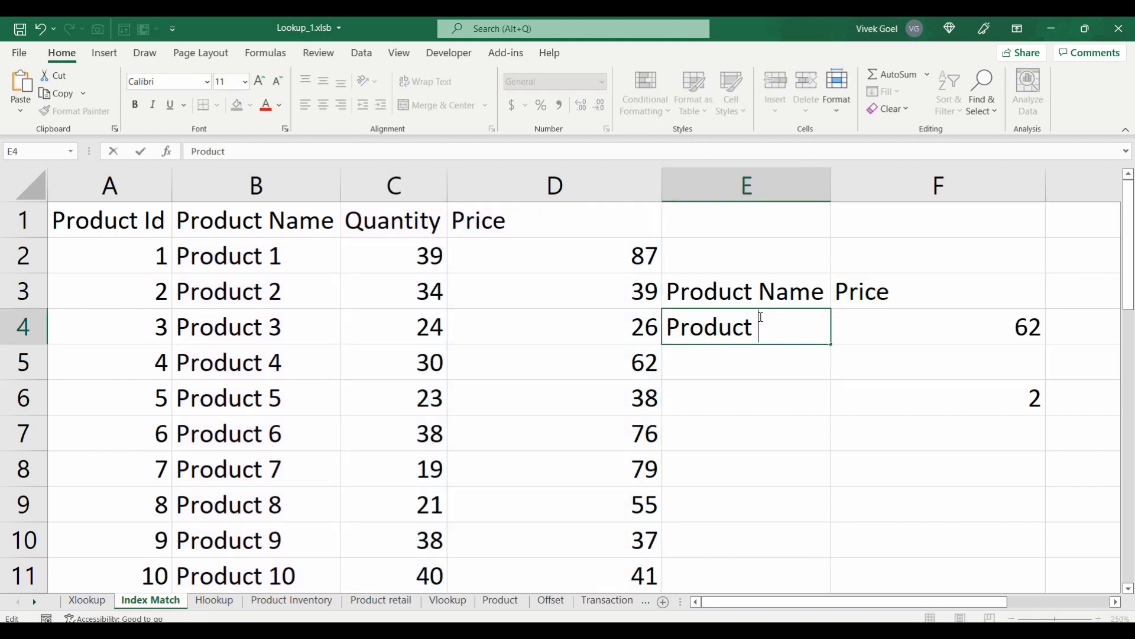
{"action": "type", "text": "5"}
{"action": "key", "text": "Return"}
Test the heading choice in F3 by switching it to Quantity and back to Price.
{"action": "left_click", "coordinate": [961, 297]}
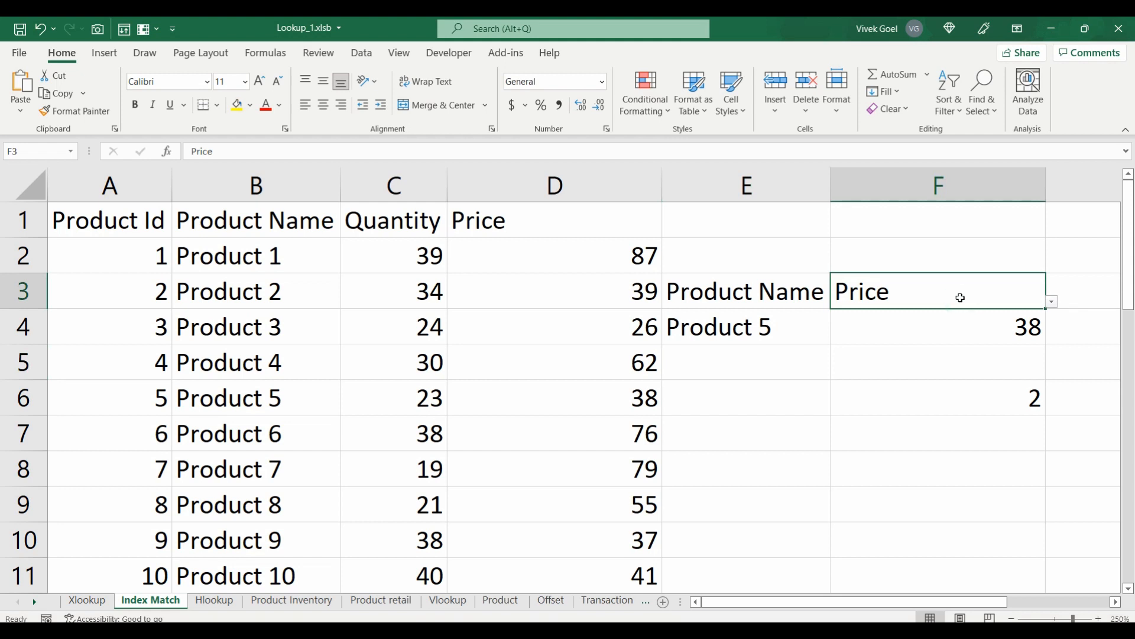
{"action": "left_click", "coordinate": [1051, 302]}
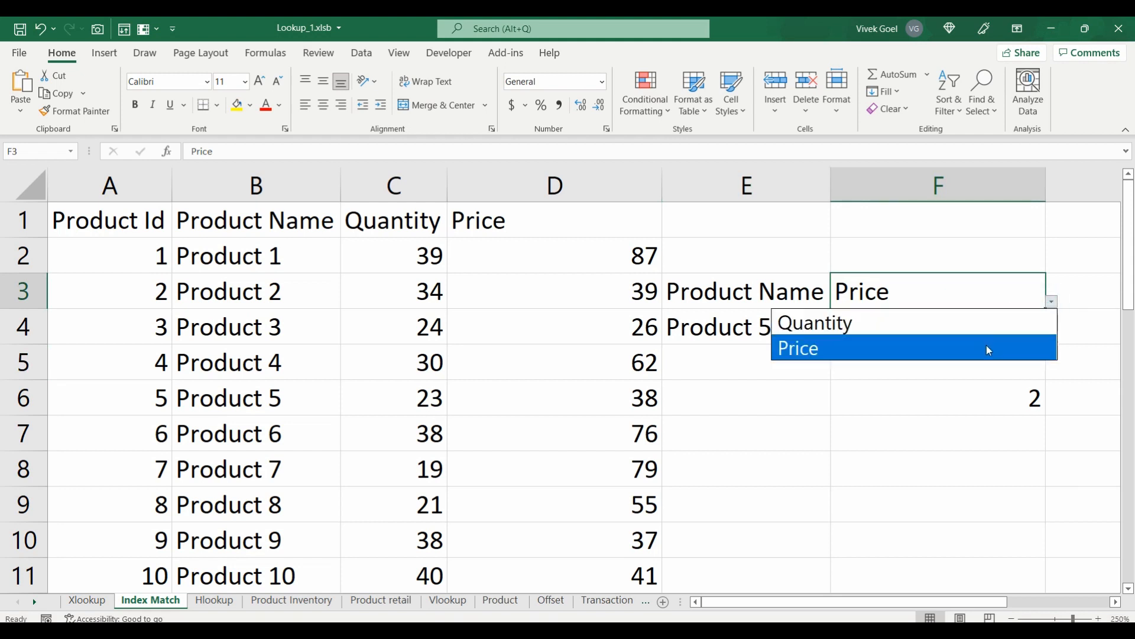
{"action": "left_click", "coordinate": [987, 349]}
{"action": "left_click", "coordinate": [1053, 302]}
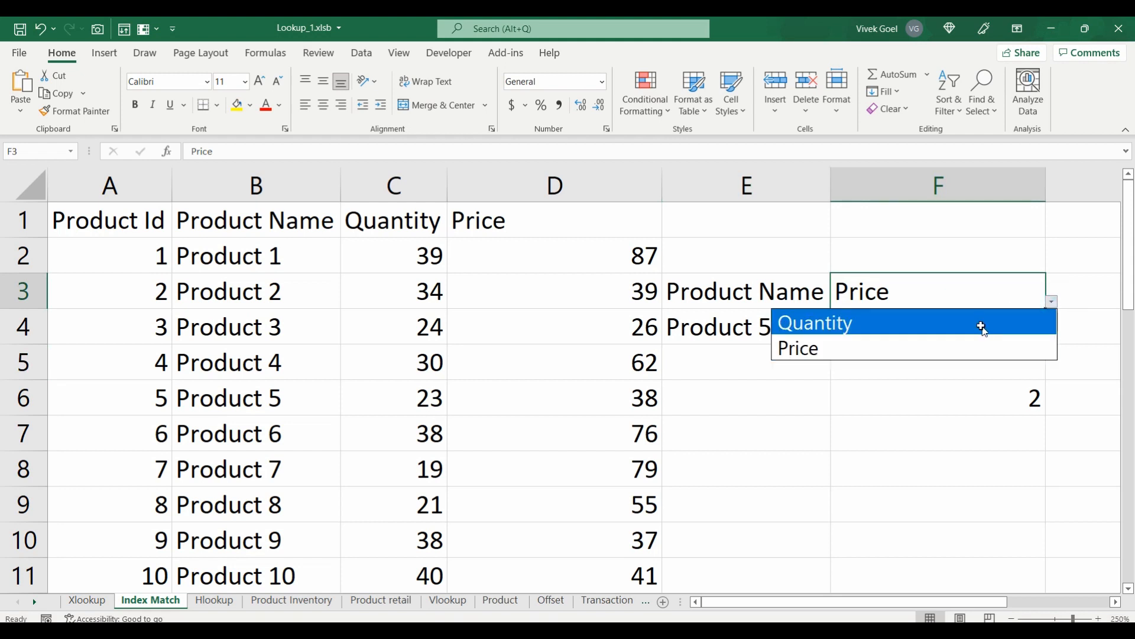
{"action": "left_click", "coordinate": [981, 327]}
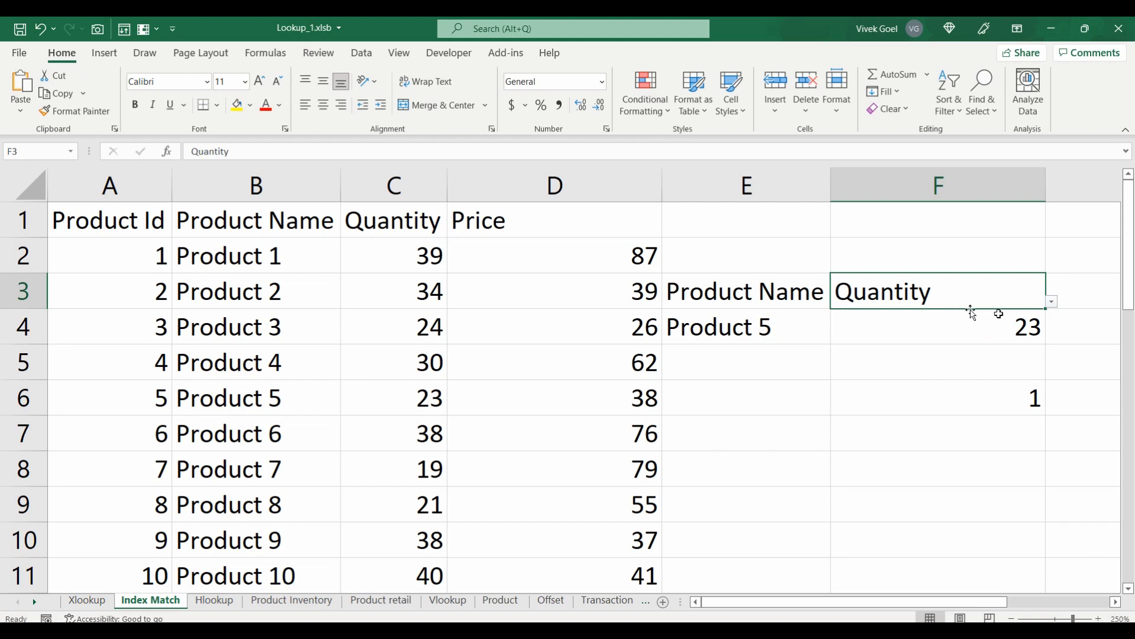
{"action": "left_click", "coordinate": [1052, 301]}
{"action": "left_click", "coordinate": [990, 343]}
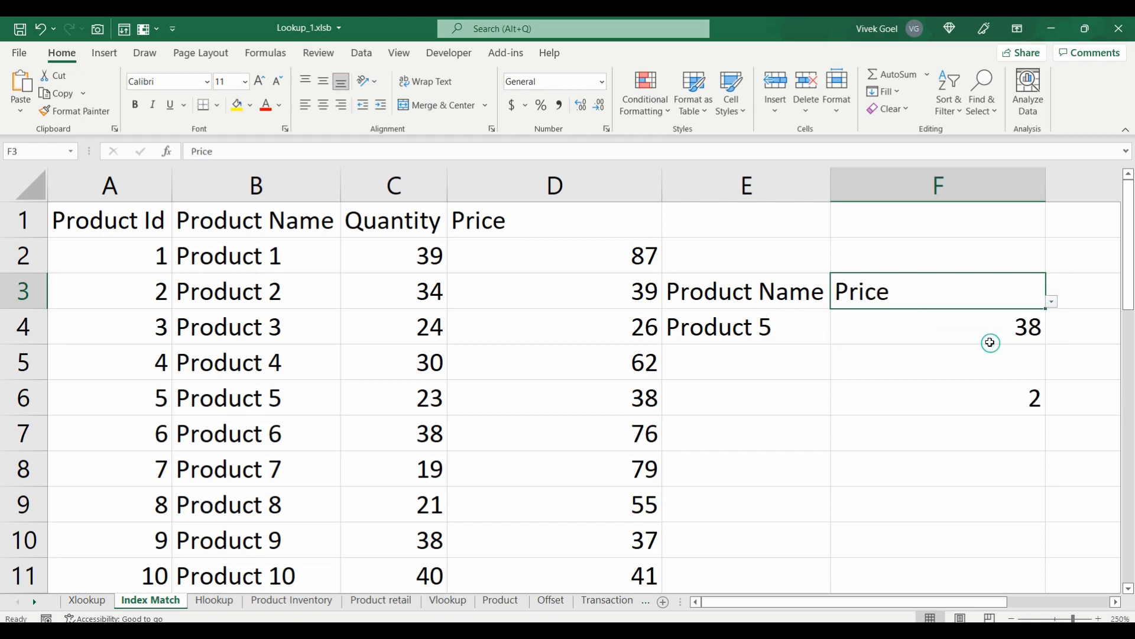
Clear the helper MATCH formula from F6 and set the lookup product name in E4 to Product 3.
{"action": "left_click", "coordinate": [1017, 392]}
{"action": "key", "text": "Delete"}
{"action": "key", "text": "Up"}
{"action": "key", "text": "Up"}
{"action": "key", "text": "Left"}
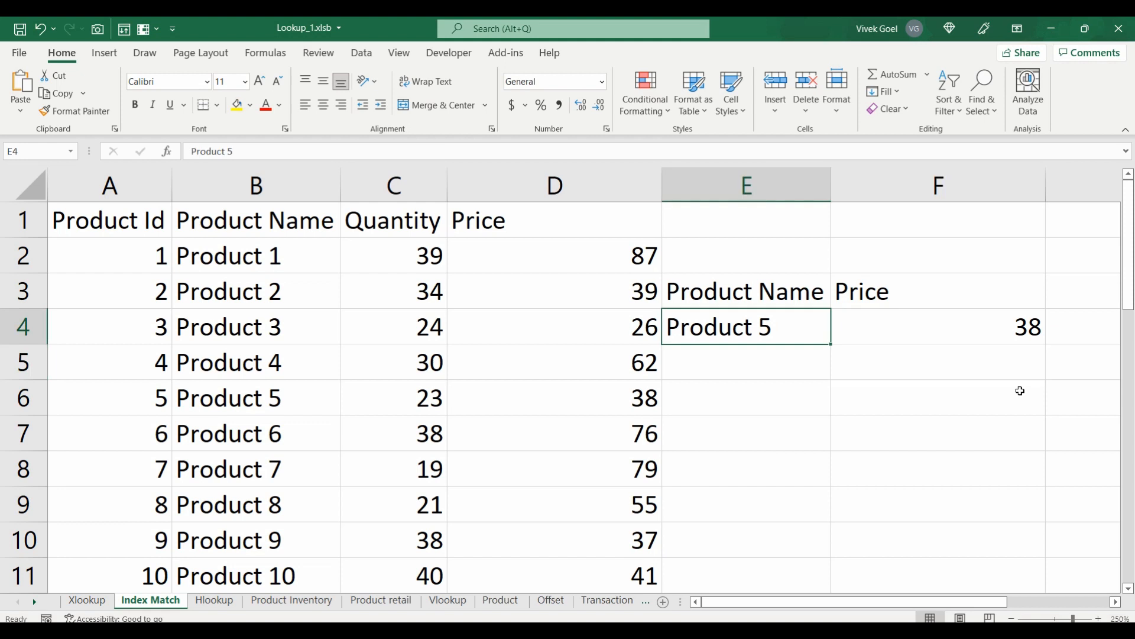
{"action": "type", "text": "Product 3"}
{"action": "key", "text": "Return"}
Set the lookup product name in E4 to Product 7.
{"action": "left_click", "coordinate": [794, 327]}
{"action": "double_click", "coordinate": [795, 326]}
{"action": "key", "text": "BackSpace"}
{"action": "type", "text": "7"}
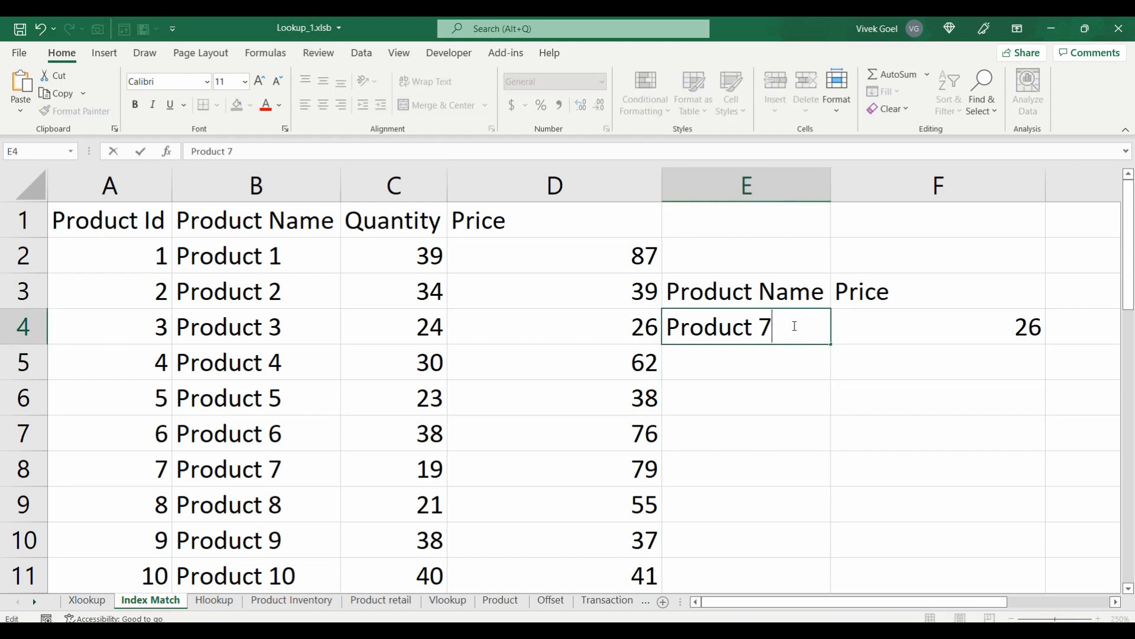
{"action": "key", "text": "Return"}
{"action": "key", "text": "Up"}
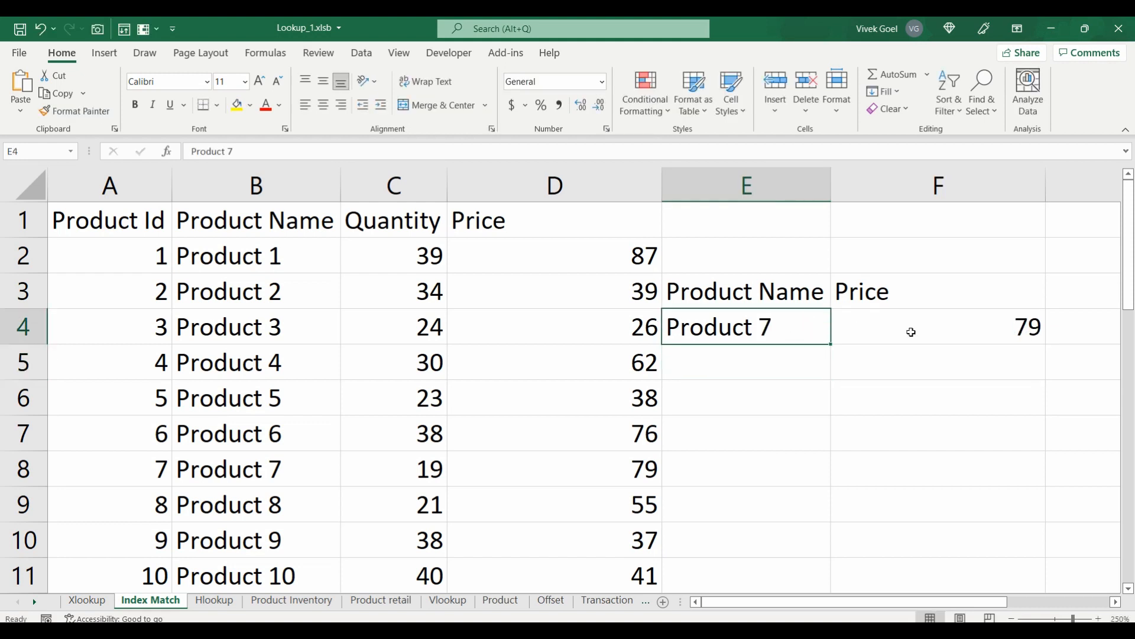
Switch the lookup heading in F3 to Quantity.
{"action": "left_click", "coordinate": [1006, 296]}
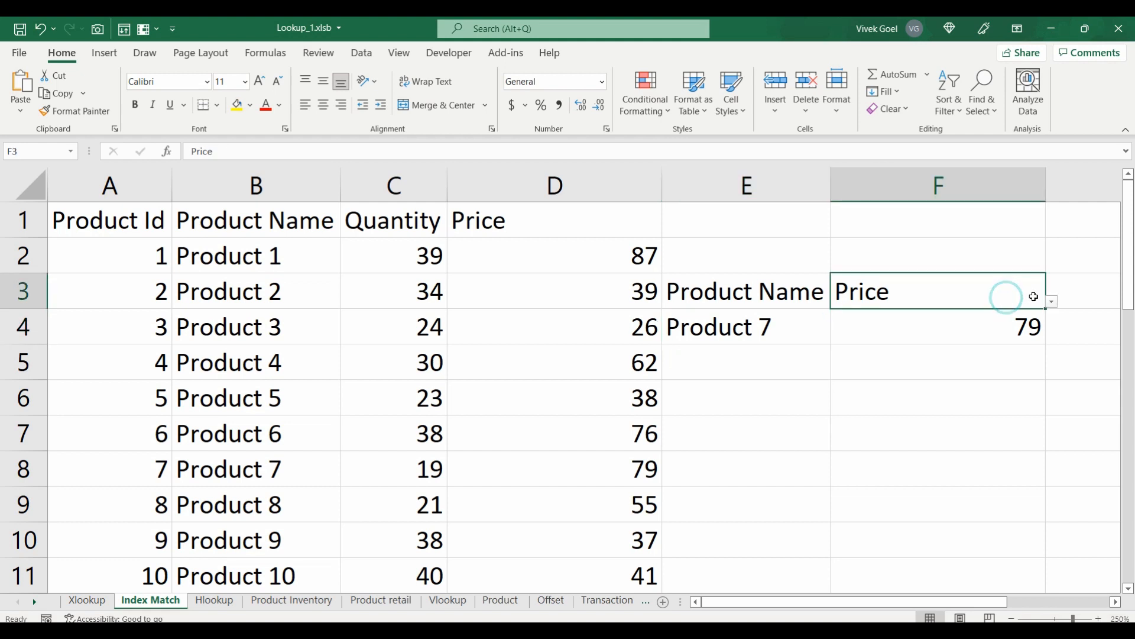
{"action": "left_click", "coordinate": [1051, 301]}
{"action": "left_click", "coordinate": [962, 324]}
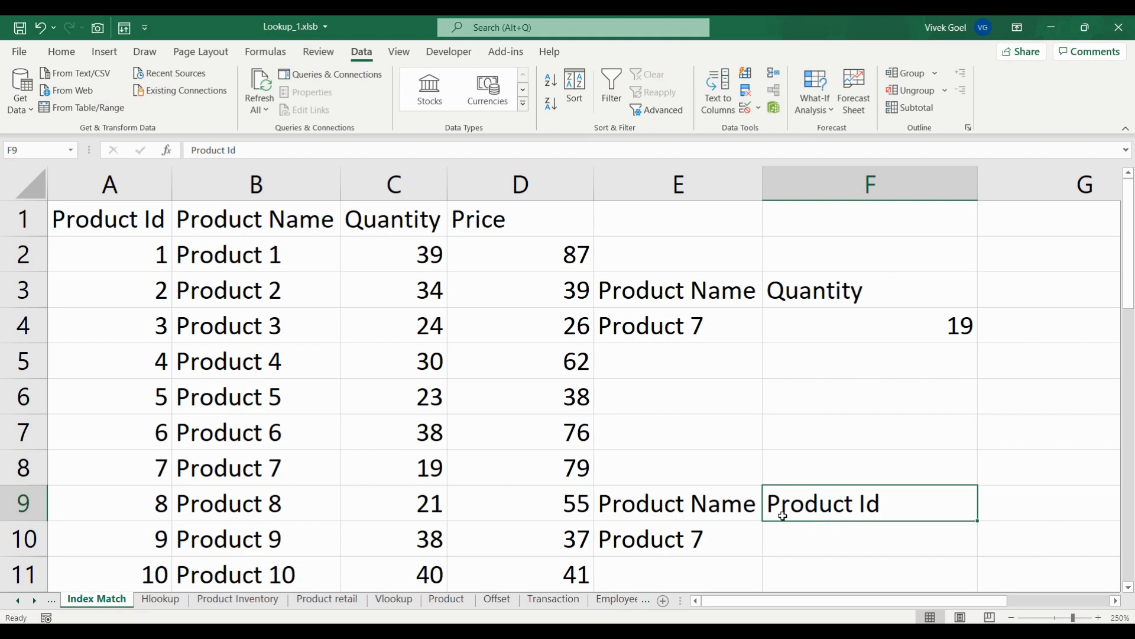
Start an INDEX formula in F10 that uses the product IDs in A2# as its array.
{"action": "left_click", "coordinate": [722, 513]}
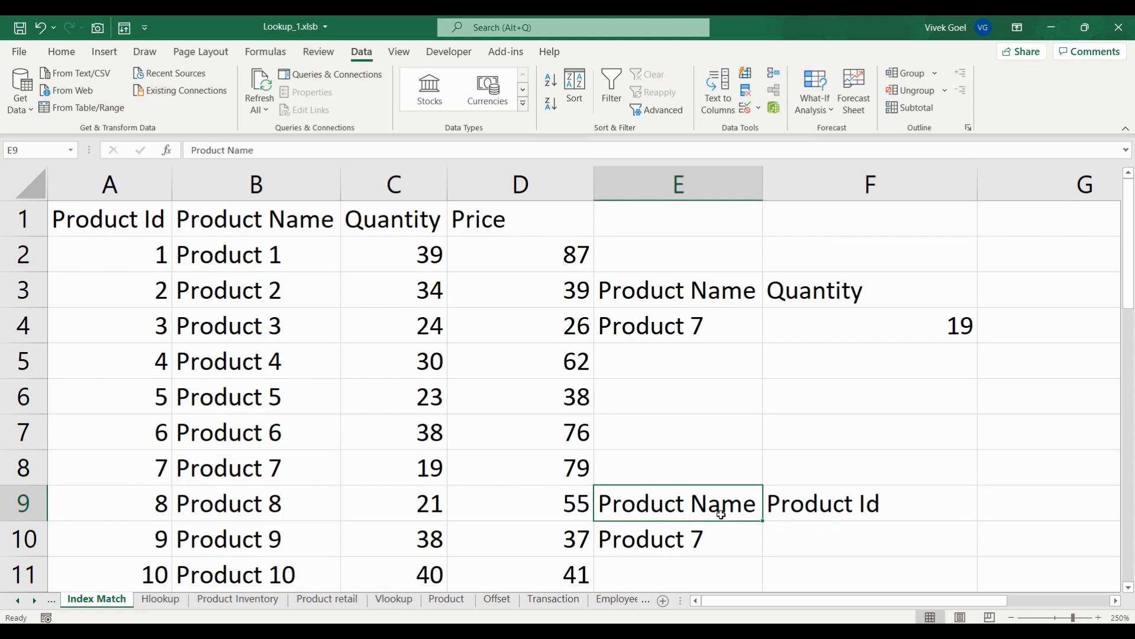
{"action": "left_click", "coordinate": [727, 536]}
{"action": "key", "text": "Right"}
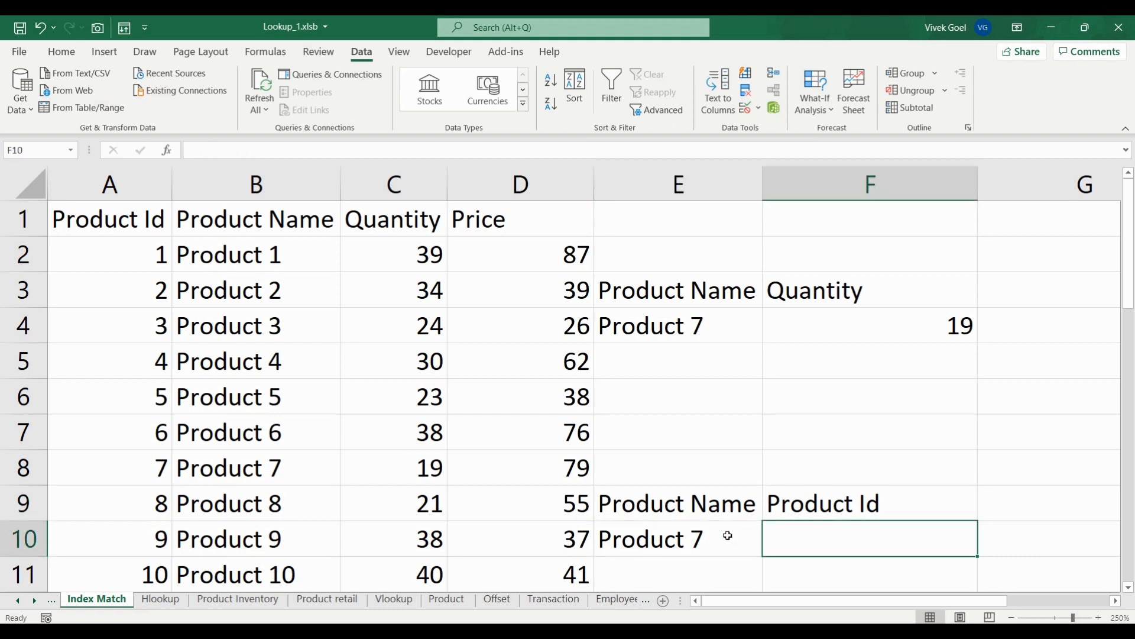
{"action": "type", "text": "=index"}
{"action": "key", "text": "Tab"}
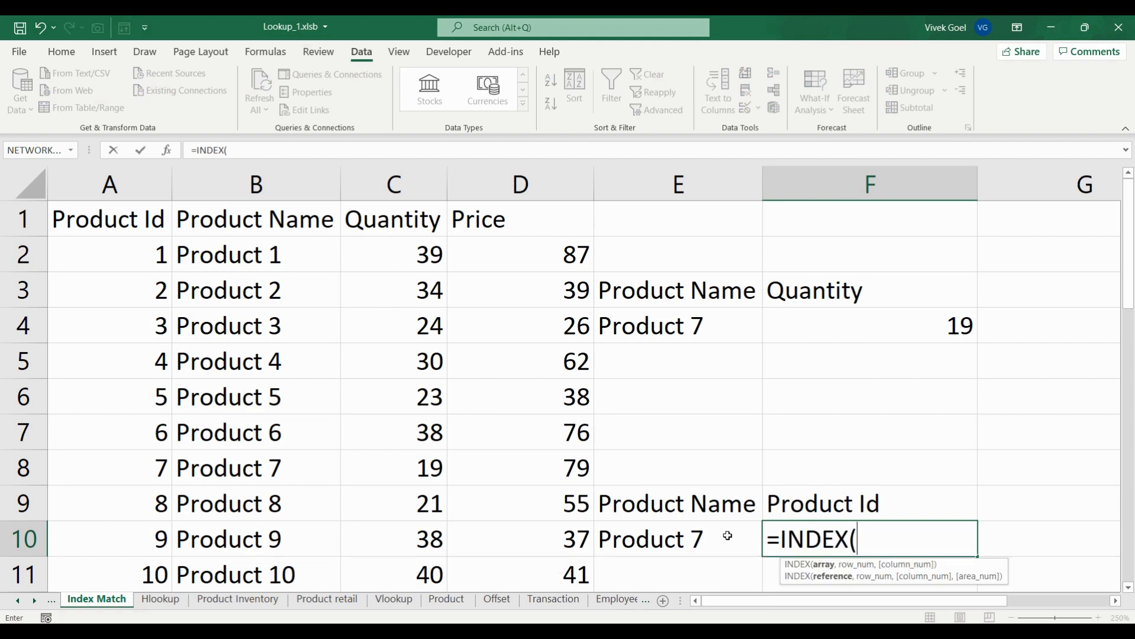
{"action": "left_click_drag", "start_coordinate": [101, 247], "coordinate": [130, 563]}
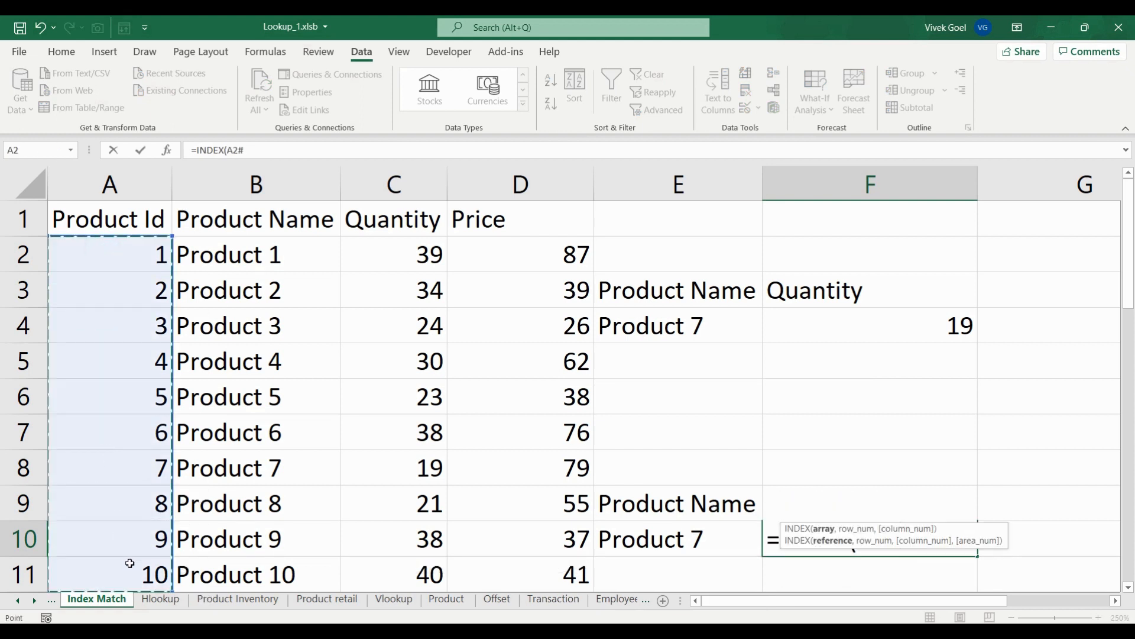
Complete the F10 formula with a nested MATCH of E10 in B2:B11, using match type 0.
{"action": "type", "text": ",match"}
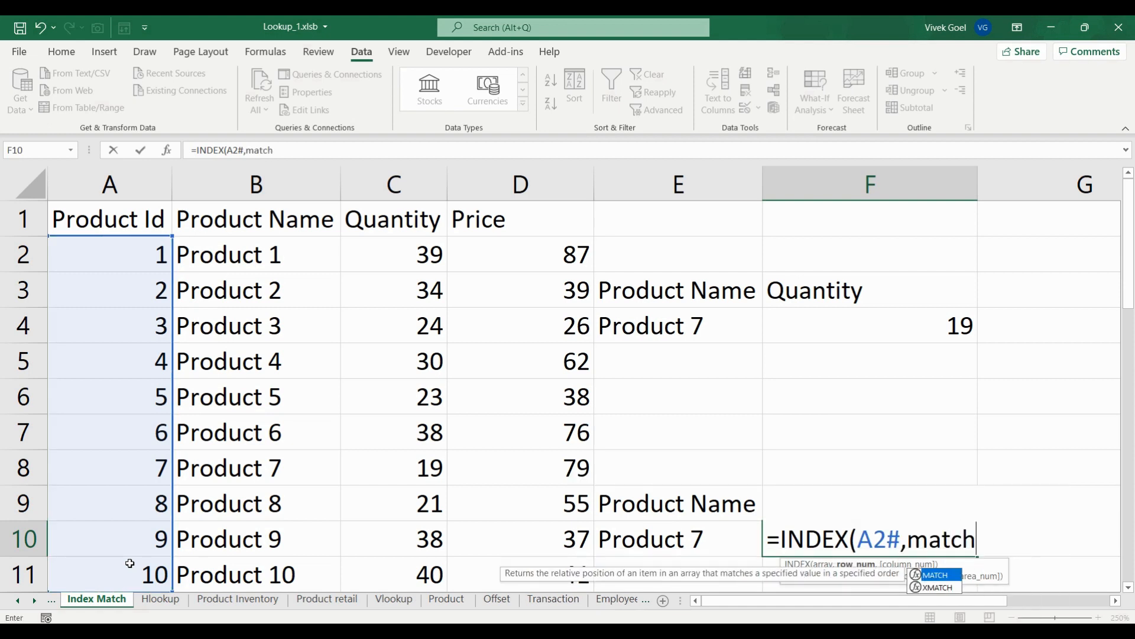
{"action": "key", "text": "Tab"}
{"action": "left_click", "coordinate": [654, 526]}
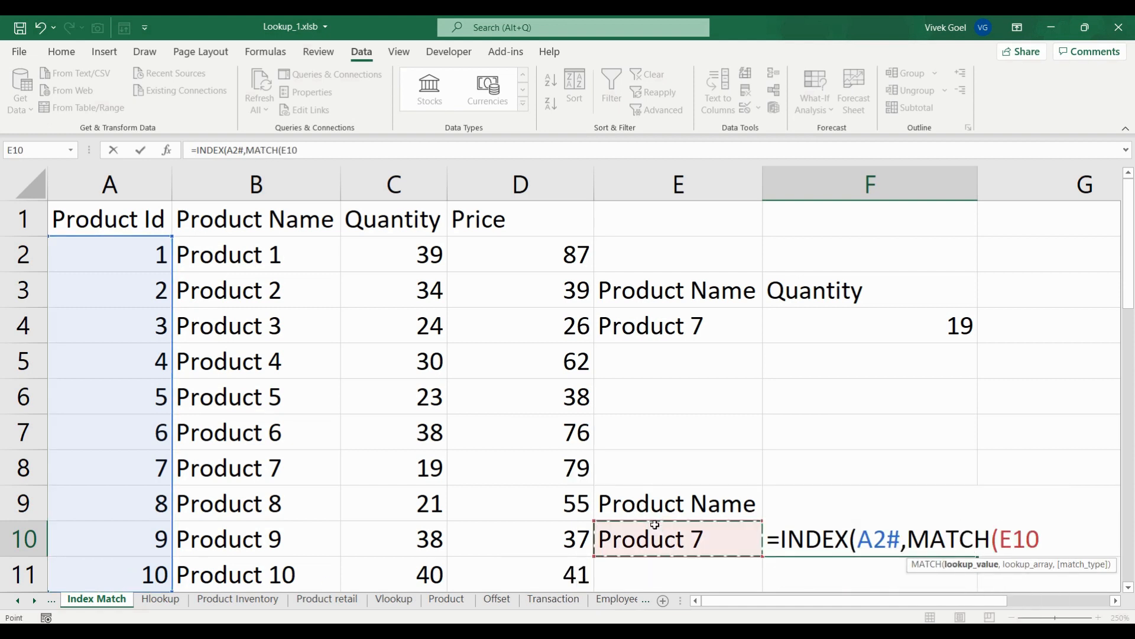
{"action": "type", "text": ","}
{"action": "left_click_drag", "start_coordinate": [231, 256], "coordinate": [263, 563]}
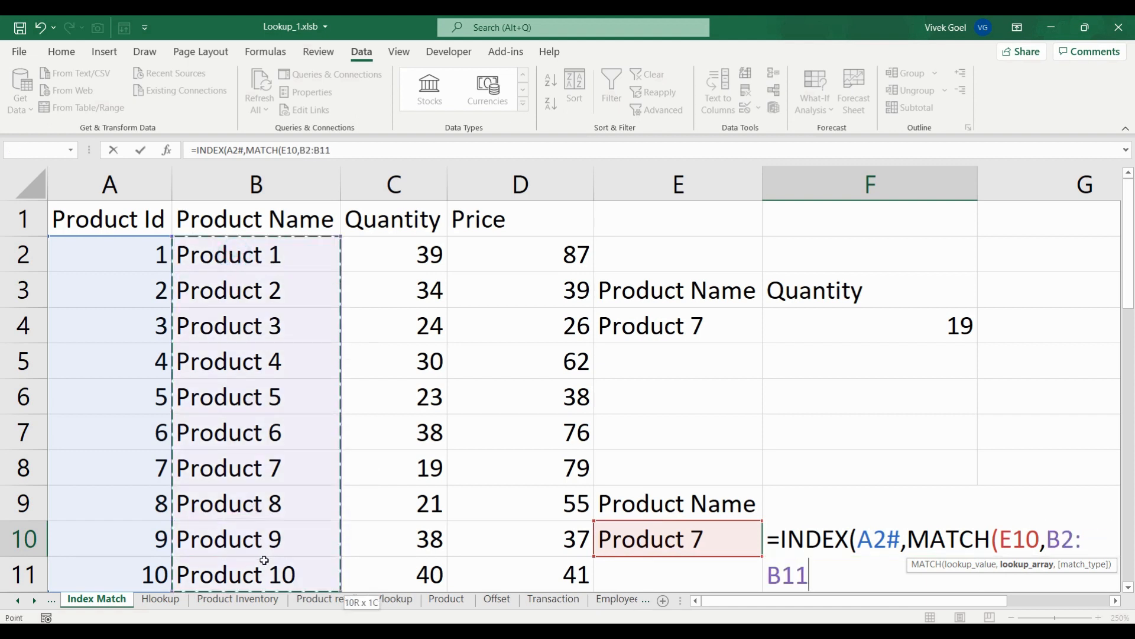
{"action": "type", "text": ",0"}
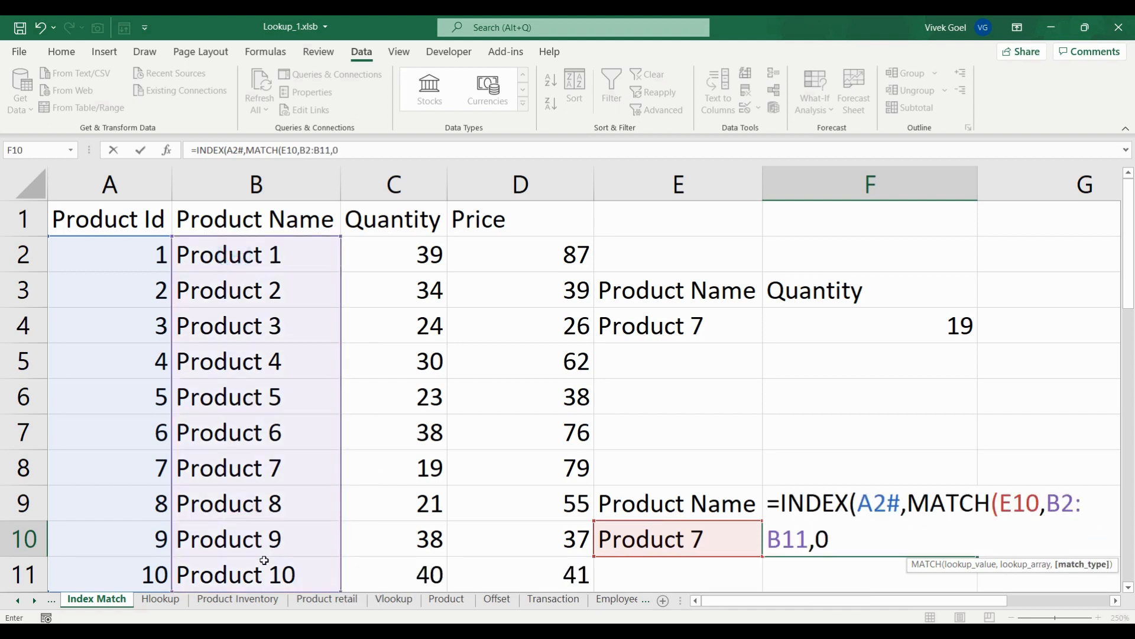
{"action": "type", "text": ")"}
{"action": "key", "text": "Return"}
{"action": "key", "text": "Up"}
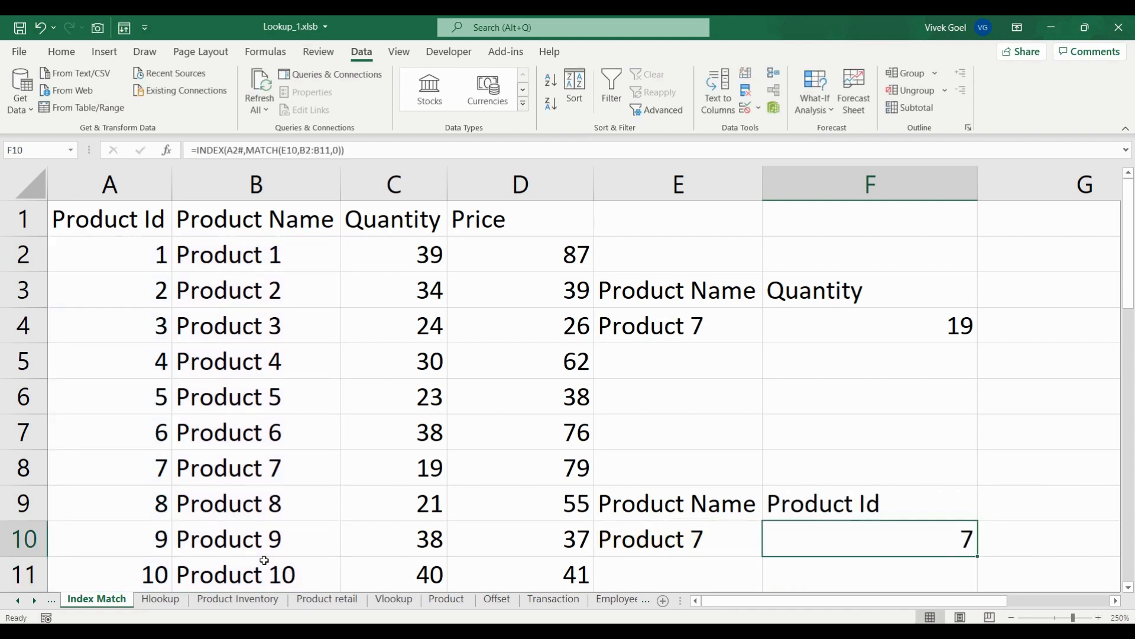
Test the product ID lookup by setting the product name in E10 to Product 6.
{"action": "double_click", "coordinate": [694, 538]}
{"action": "scroll", "coordinate": [698, 450], "scroll_direction": "down", "scroll_amount": 2}
{"action": "key", "text": "BackSpace"}
{"action": "type", "text": "6"}
{"action": "key", "text": "Return"}
{"action": "left_click", "coordinate": [702, 354]}
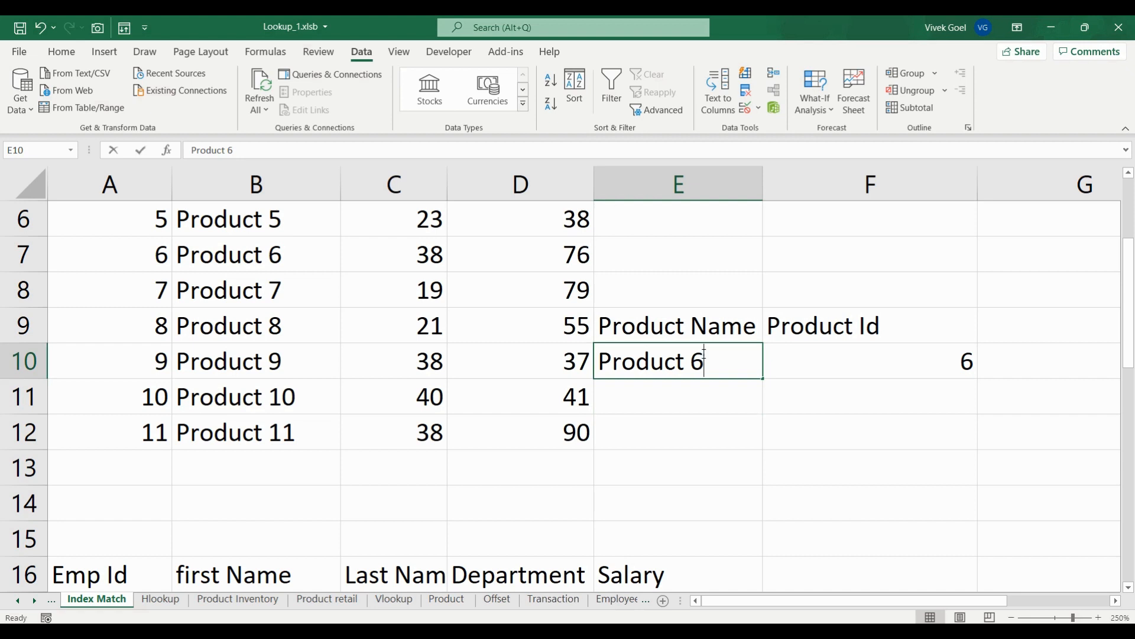
Set the product name in E10 to Product 5.
{"action": "double_click", "coordinate": [704, 355]}
{"action": "key", "text": "BackSpace"}
{"action": "type", "text": "5"}
{"action": "key", "text": "Return"}
{"action": "left_click", "coordinate": [703, 355]}
{"action": "key", "text": "Return"}
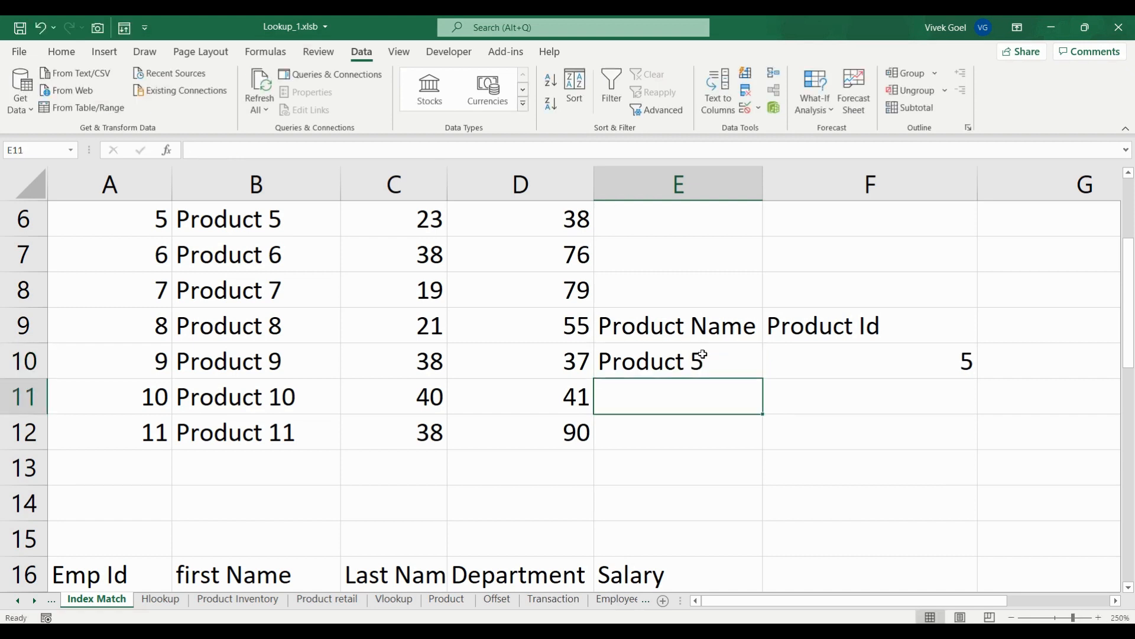
{"action": "left_click", "coordinate": [702, 355]}
{"action": "key", "text": "Return"}
{"action": "key", "text": "Right"}
Start a MATCH formula in D25 below the employee table, with the joined criteria A25&B25&C25 as lookup value.
{"action": "scroll", "coordinate": [592, 414], "scroll_direction": "down", "scroll_amount": 3}
{"action": "left_click", "coordinate": [514, 562]}
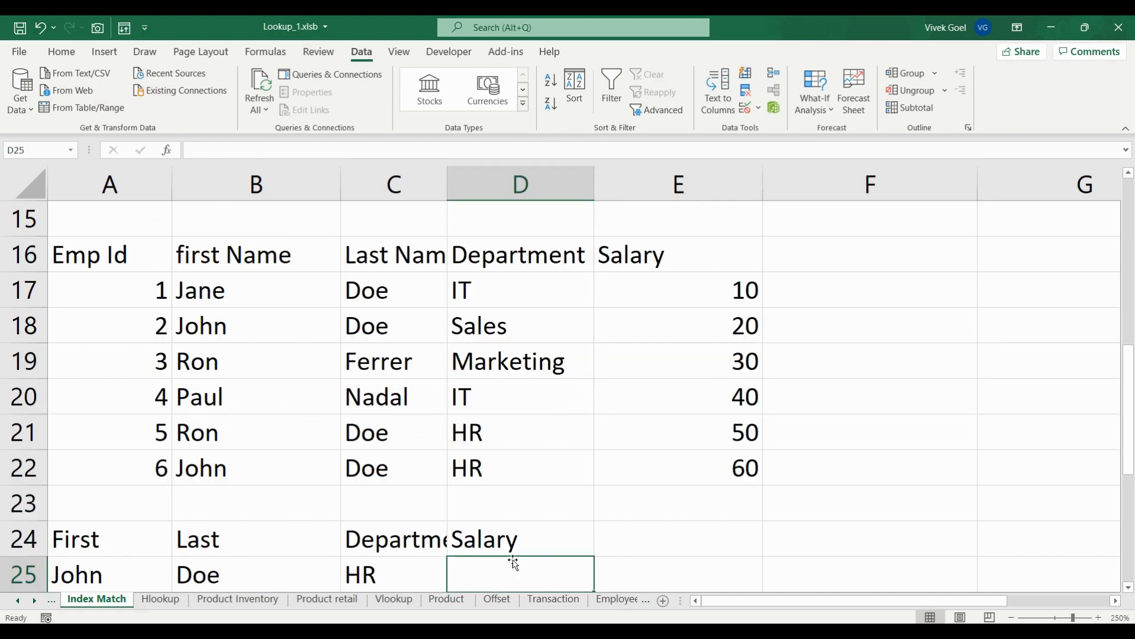
{"action": "left_click_drag", "start_coordinate": [398, 573], "coordinate": [146, 577]}
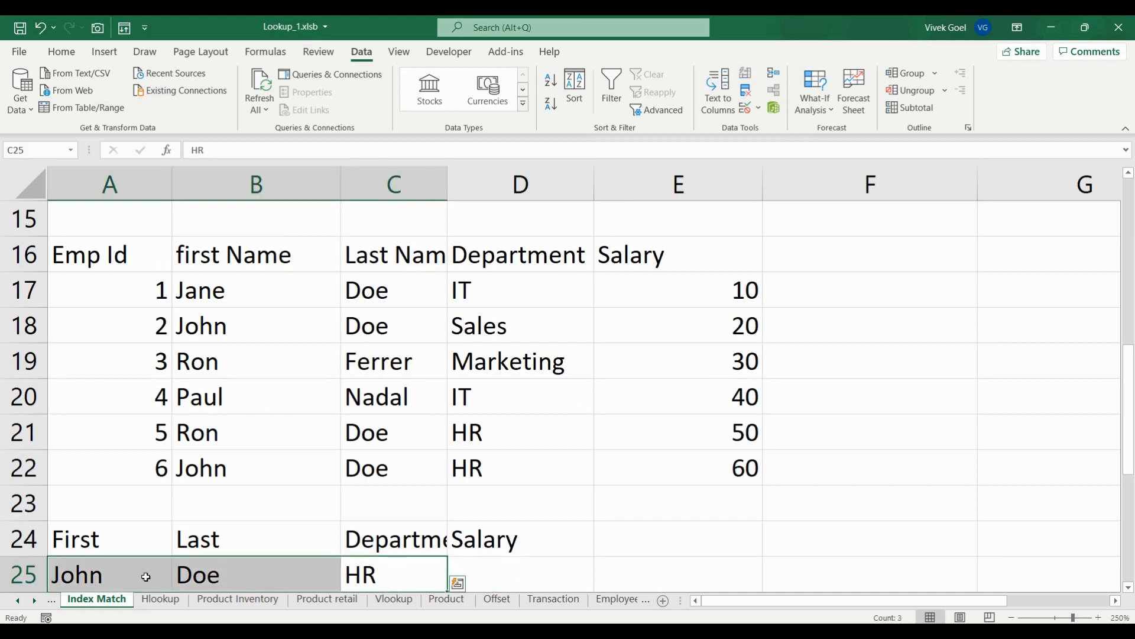
{"action": "left_click_drag", "start_coordinate": [225, 290], "coordinate": [477, 456]}
{"action": "left_click", "coordinate": [503, 567]}
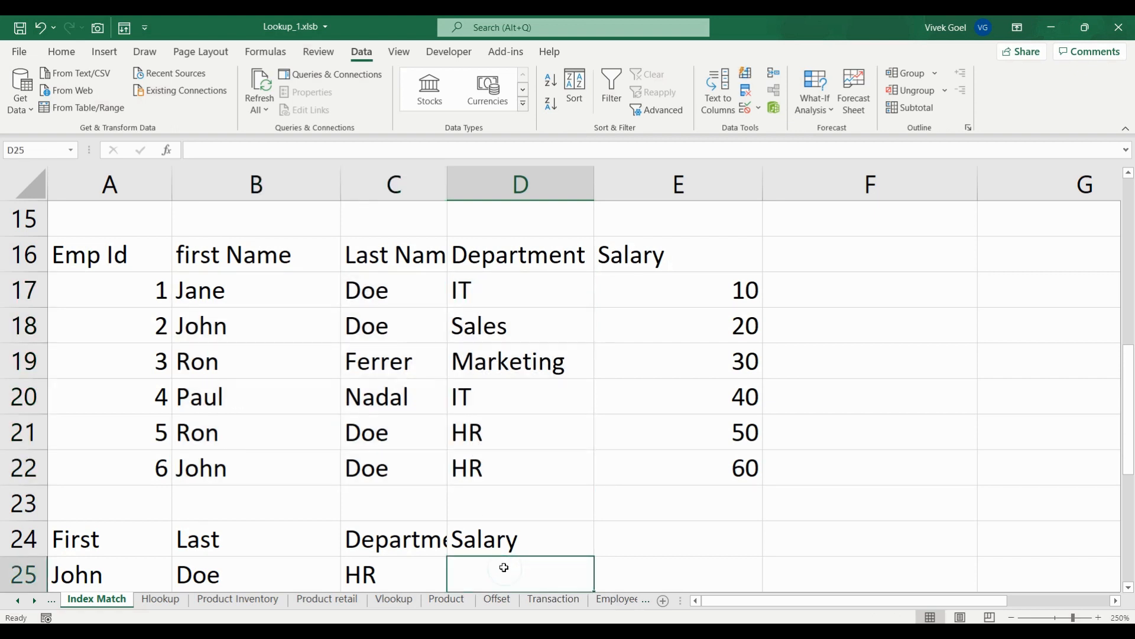
{"action": "type", "text": "=ma"}
{"action": "key", "text": "Tab"}
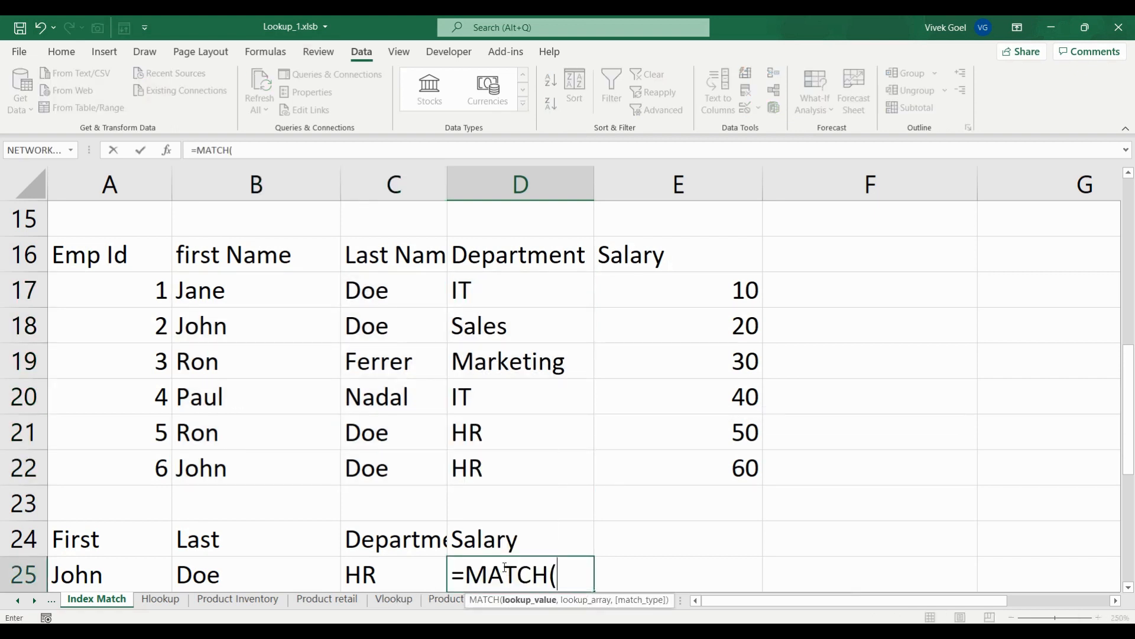
{"action": "left_click", "coordinate": [108, 579]}
{"action": "type", "text": "&"}
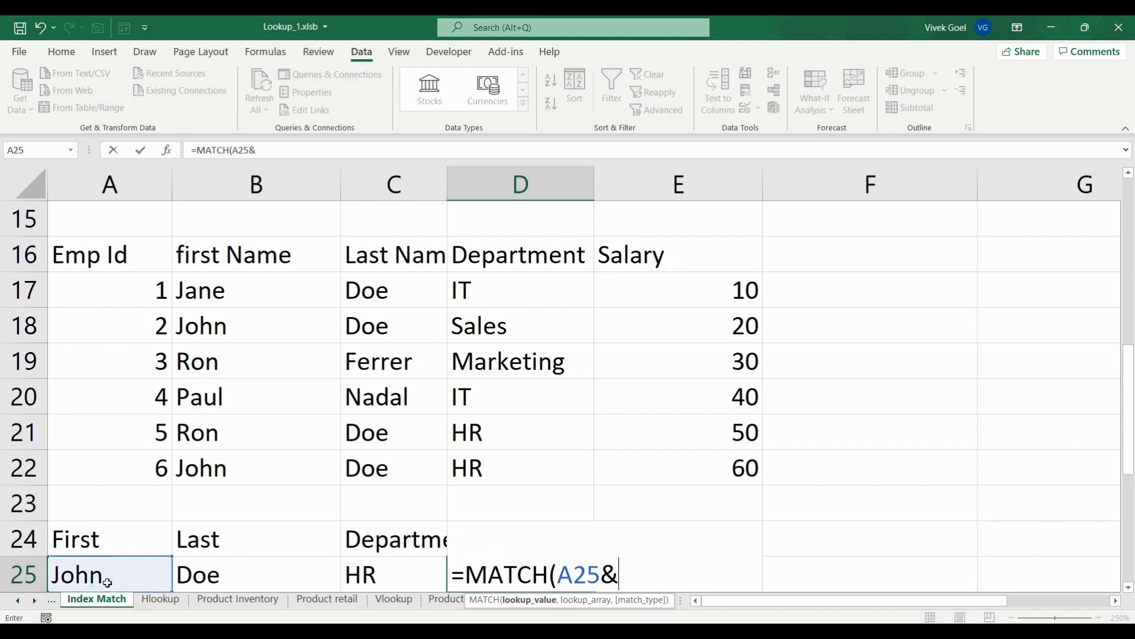
{"action": "left_click", "coordinate": [185, 573]}
{"action": "type", "text": "&"}
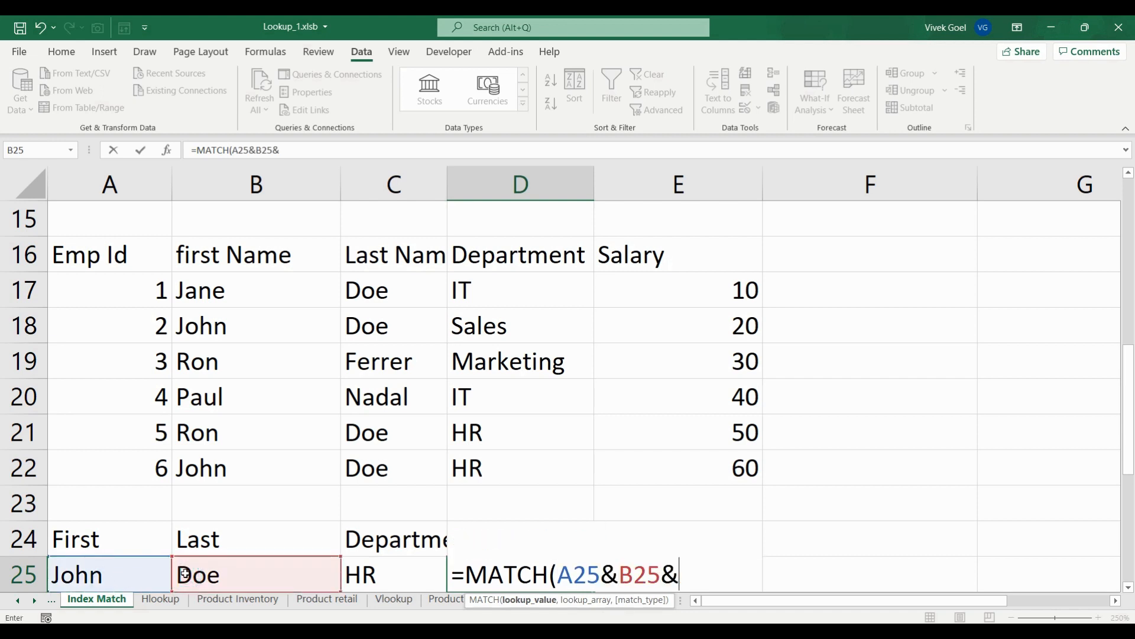
{"action": "left_click", "coordinate": [370, 577]}
{"action": "type", "text": ","}
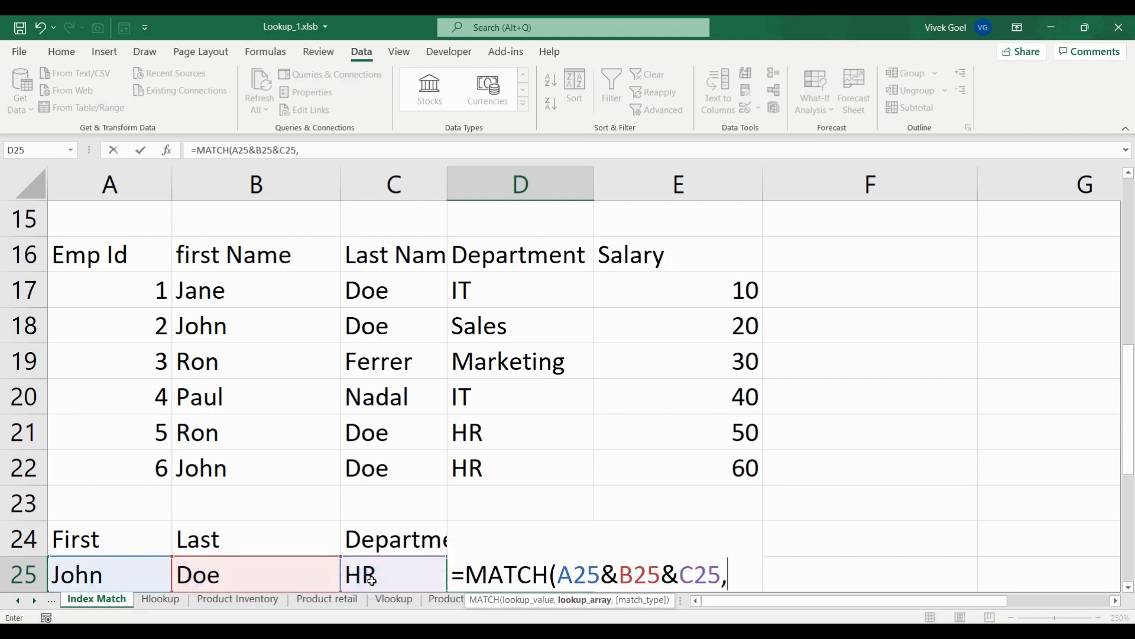
Complete the D25 MATCH formula with lookup array B17:B22&C17:C22&D17:D22 and match type 0.
{"action": "left_click_drag", "start_coordinate": [219, 292], "coordinate": [234, 457]}
{"action": "type", "text": "&"}
{"action": "left_click", "coordinate": [370, 293]}
{"action": "left_click_drag", "start_coordinate": [370, 293], "coordinate": [384, 467]}
{"action": "type", "text": "&"}
{"action": "left_click_drag", "start_coordinate": [489, 292], "coordinate": [506, 461]}
{"action": "type", "text": ",0"}
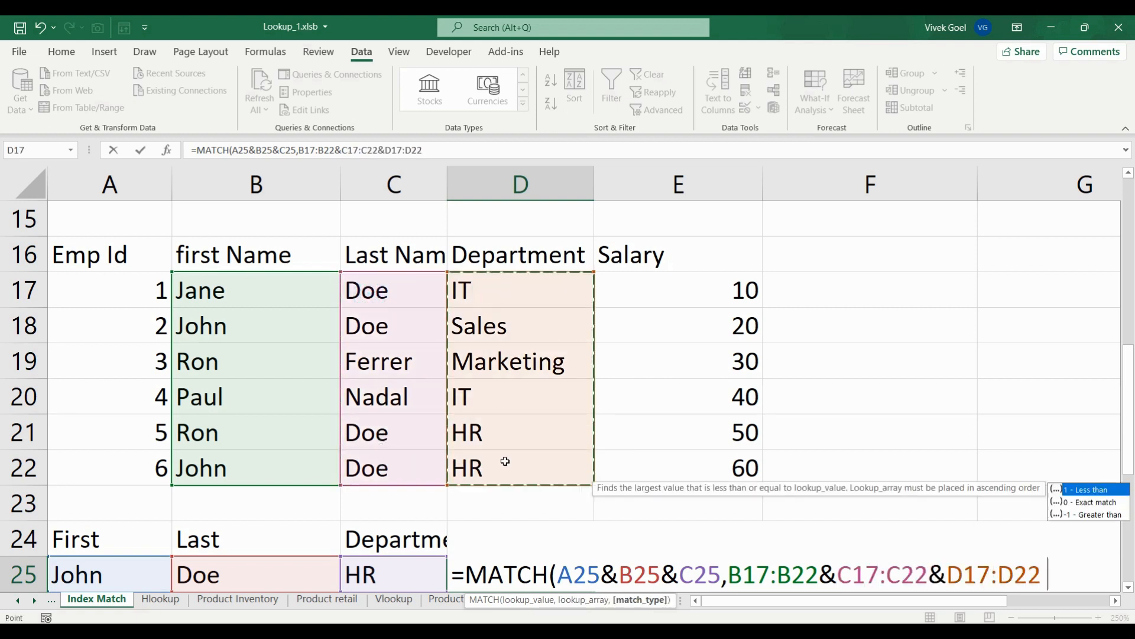
{"action": "type", "text": ")"}
{"action": "key", "text": "Return"}
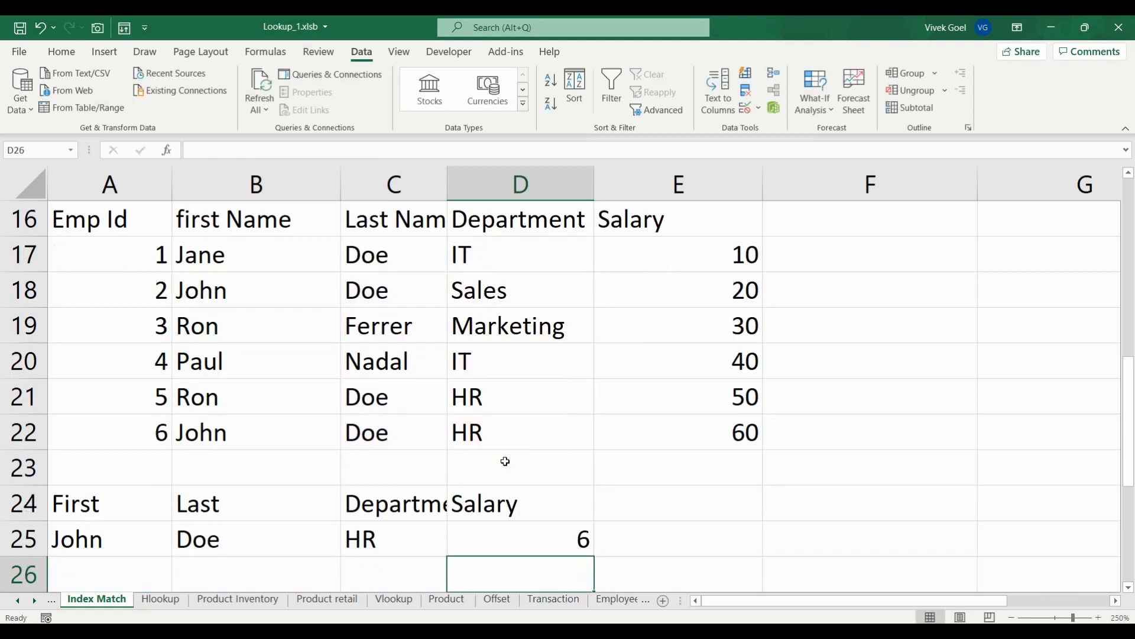
{"action": "key", "text": "Up"}
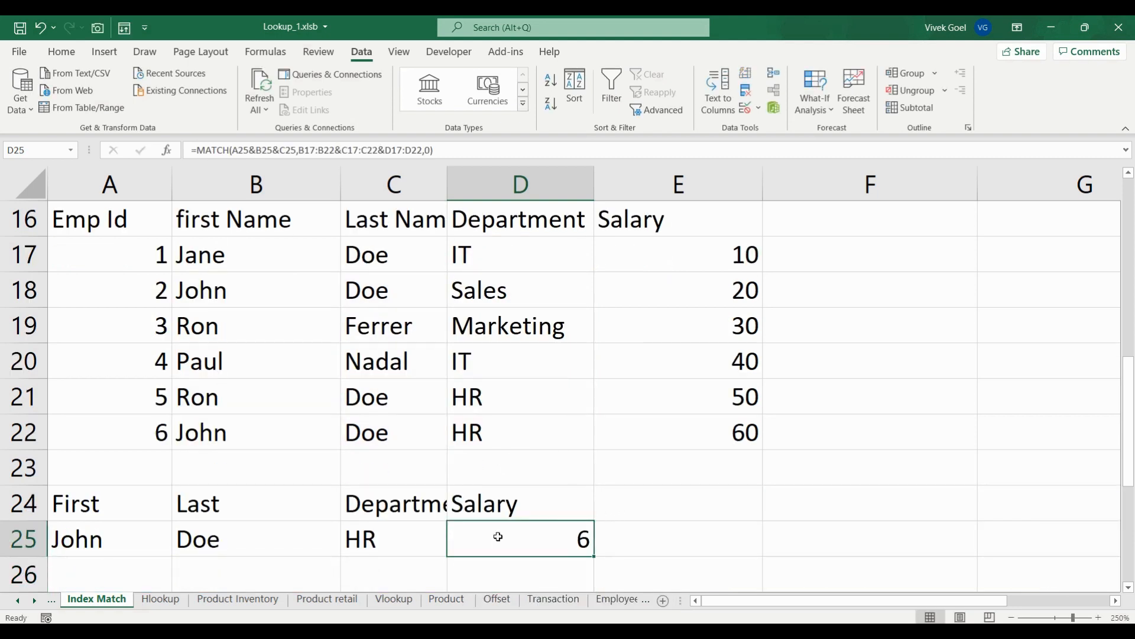
Wrap the MATCH formula in D25 in an INDEX function that returns from the salaries in E17:E22.
{"action": "left_click", "coordinate": [199, 150]}
{"action": "type", "text": "inde"}
{"action": "key", "text": "Tab"}
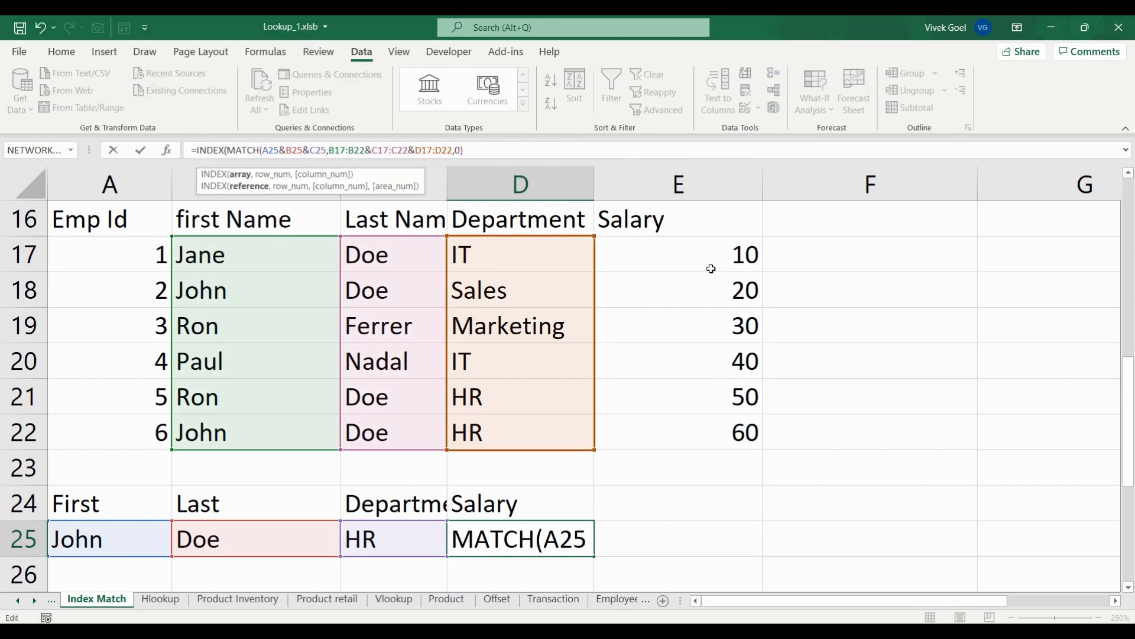
{"action": "left_click_drag", "start_coordinate": [728, 251], "coordinate": [730, 425]}
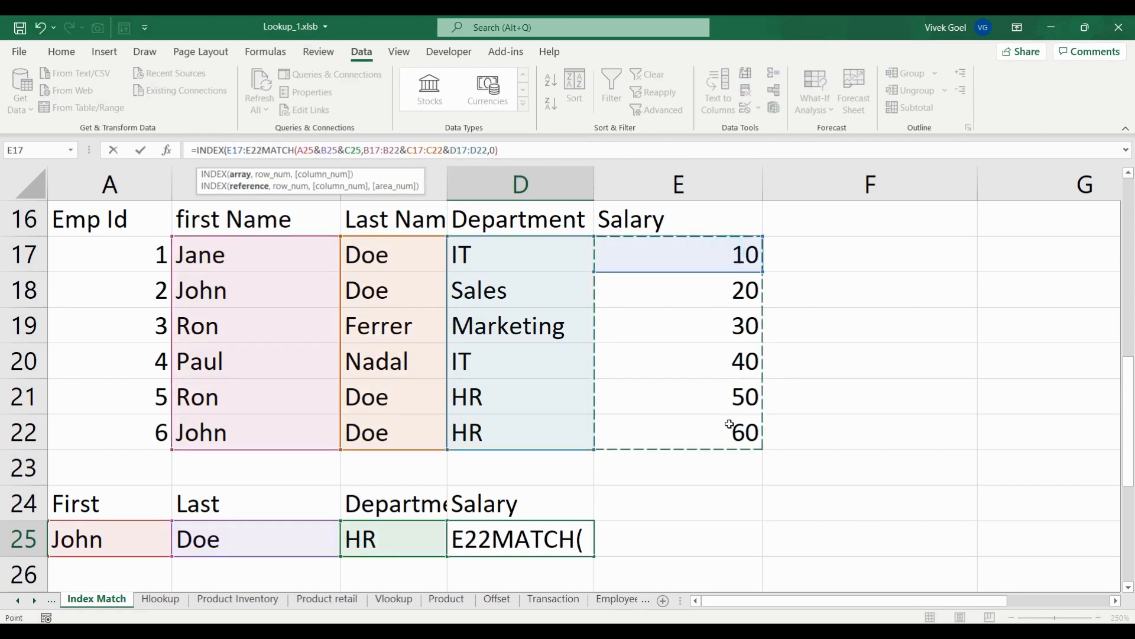
{"action": "type", "text": ","}
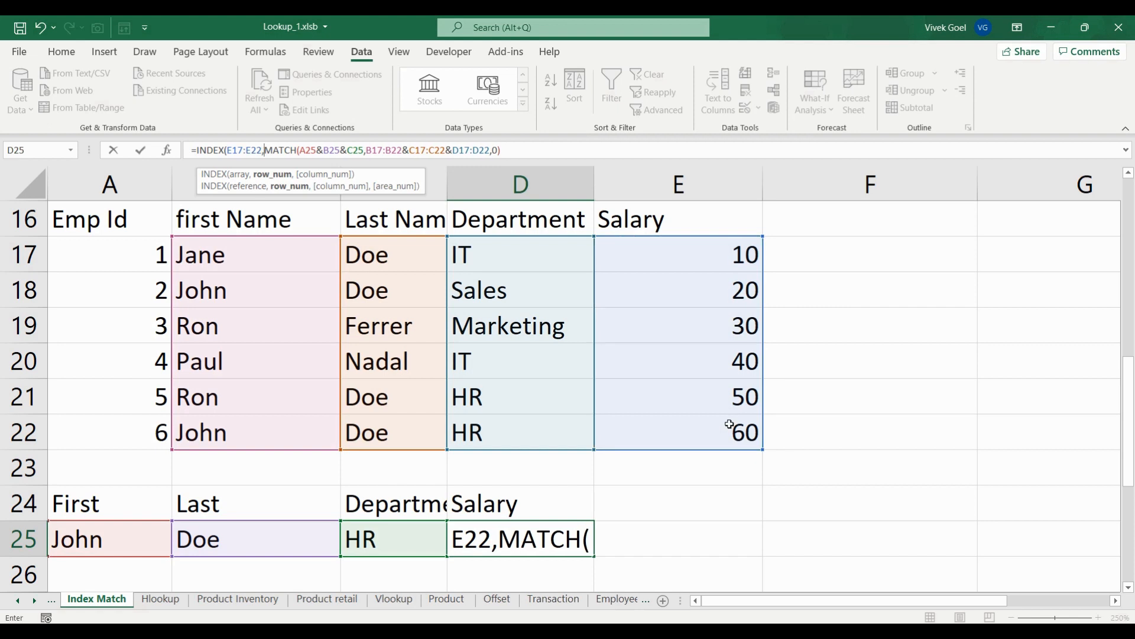
{"action": "left_click", "coordinate": [519, 149]}
{"action": "type", "text": ")"}
{"action": "key", "text": "Return"}
{"action": "key", "text": "Up"}
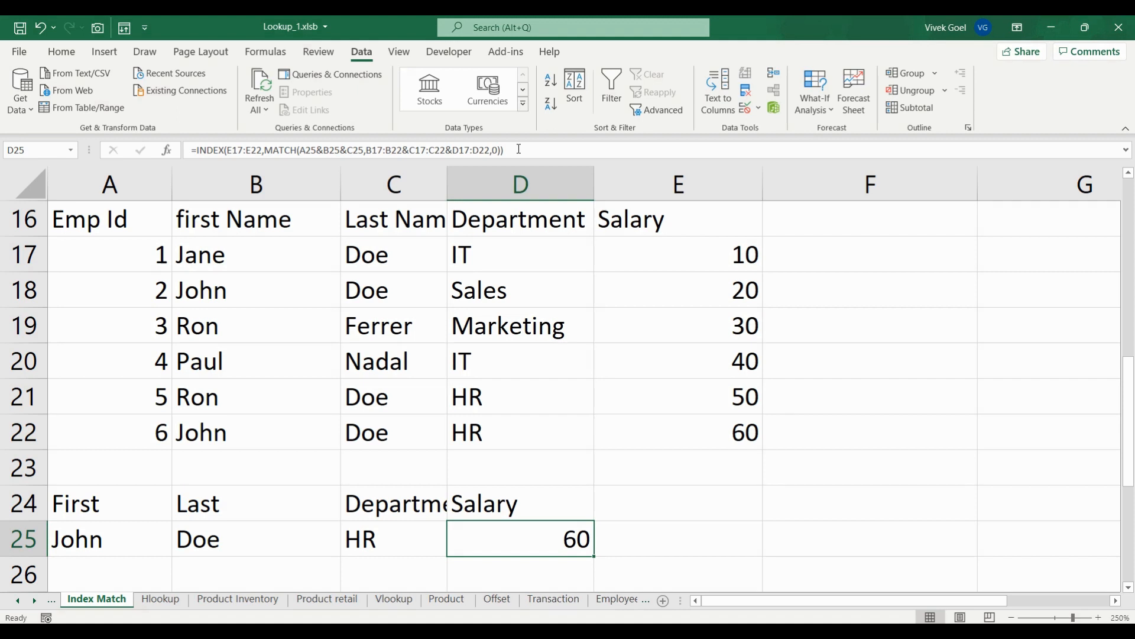
{"action": "key", "text": "Up"}
{"action": "key", "text": "Up"}
{"action": "key", "text": "Up"}
{"action": "key", "text": "Up"}
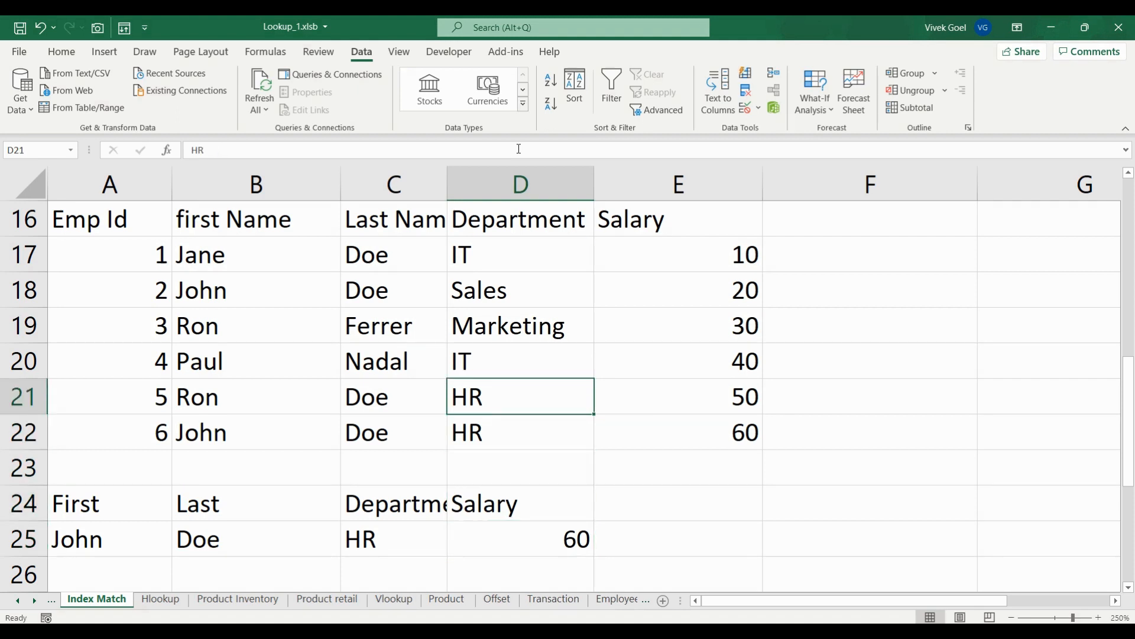
{"action": "key", "text": "Up"}
{"action": "key", "text": "Up"}
{"action": "key", "text": "Up"}
{"action": "key", "text": "Down"}
Start an INDEX formula in F7 of the Hlookup sheet with the SQL scores B3:F3 as its array.
{"action": "key", "text": "ctrl+Page_Down"}
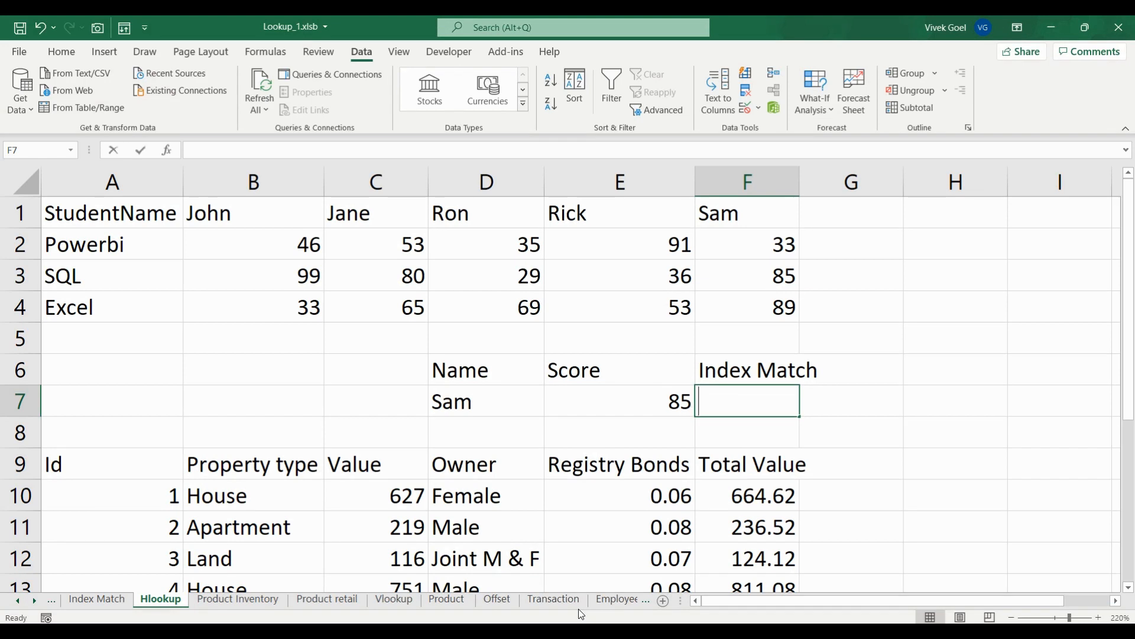
{"action": "type", "text": "=inde"}
{"action": "key", "text": "Tab"}
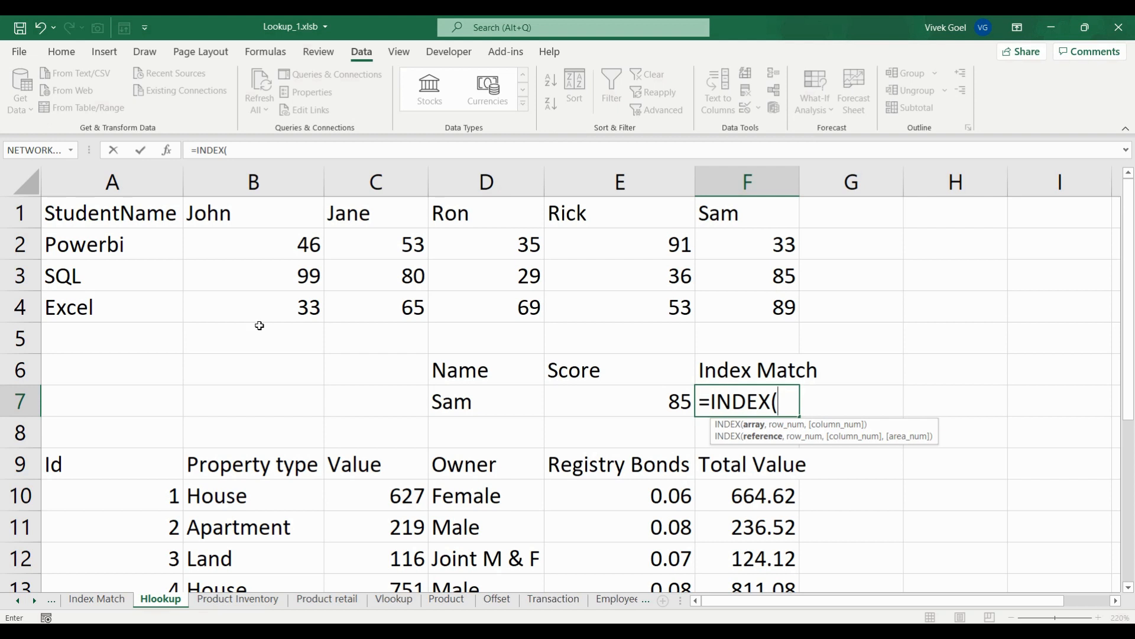
{"action": "left_click_drag", "start_coordinate": [264, 275], "coordinate": [726, 272]}
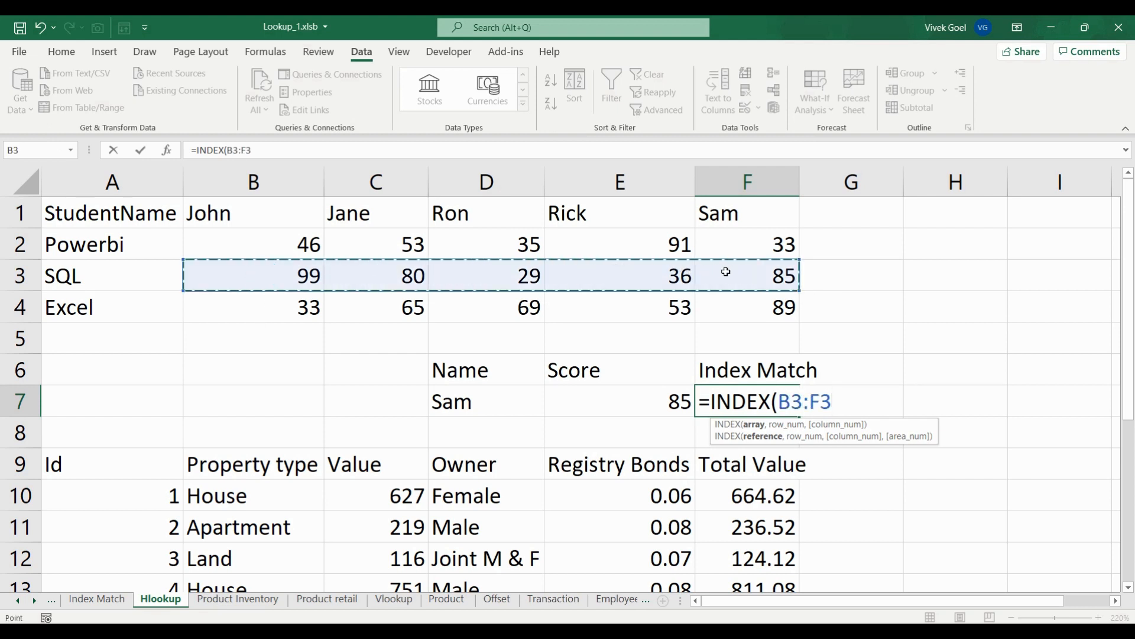
{"action": "type", "text": ","}
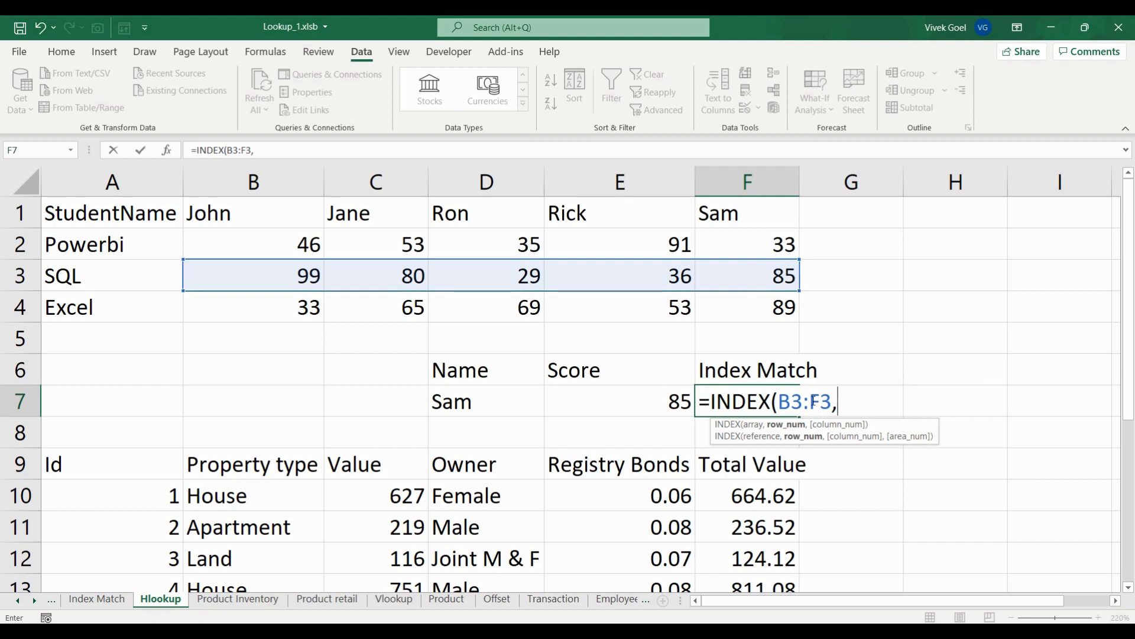
Complete the F7 INDEX formula with a nested MATCH of the name in D7 against the student names B1:F1, match type 0.
{"action": "type", "text": "matc"}
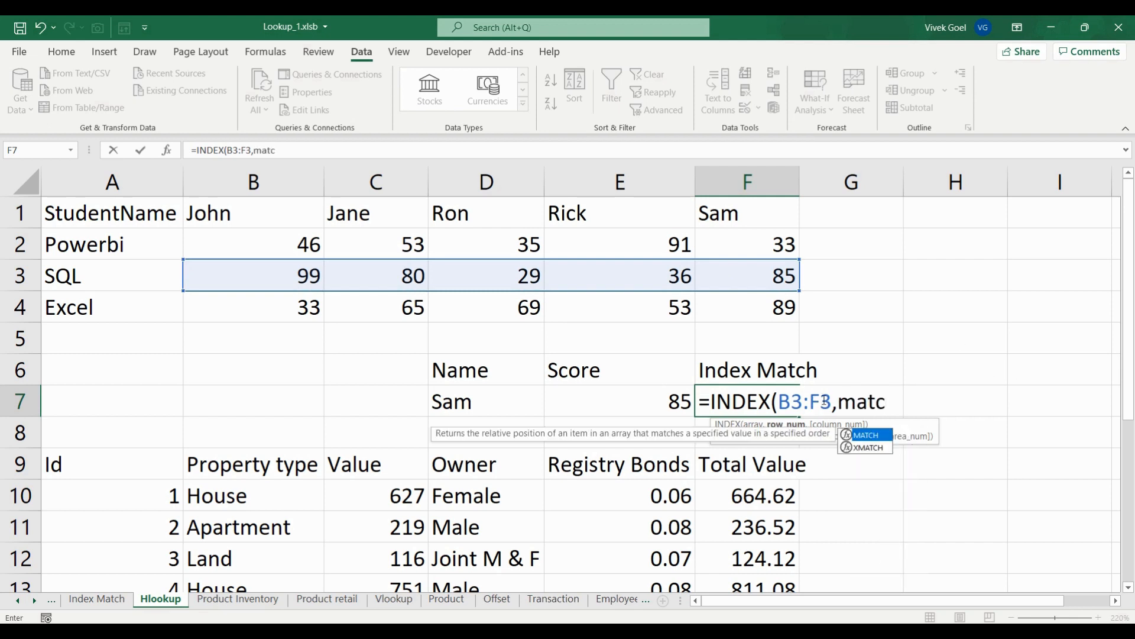
{"action": "key", "text": "Tab"}
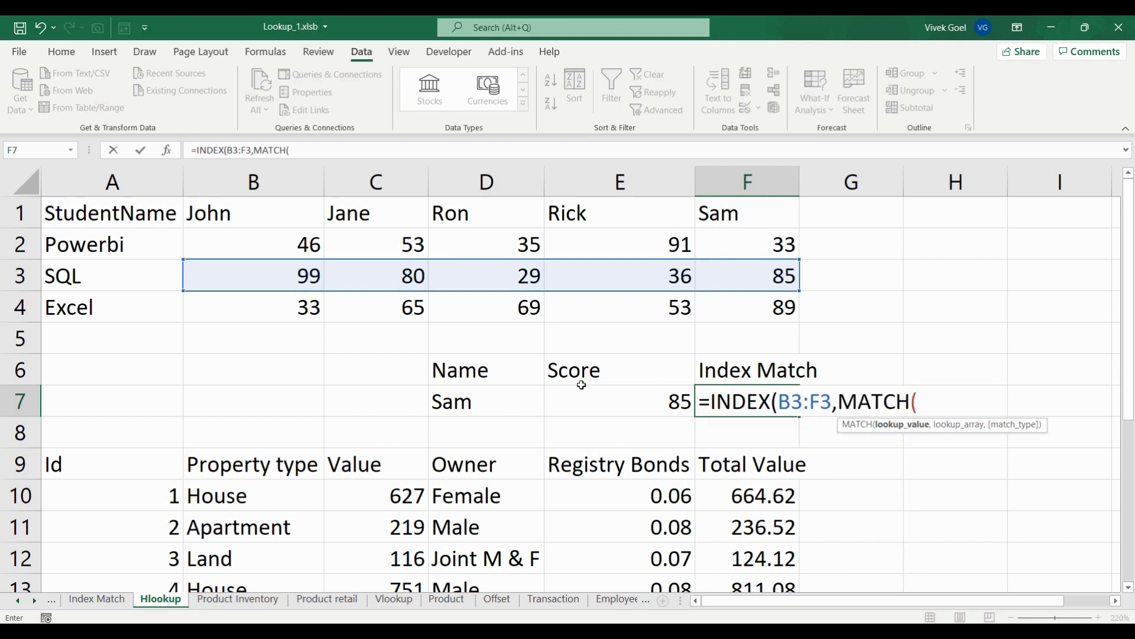
{"action": "left_click", "coordinate": [493, 401]}
{"action": "type", "text": ","}
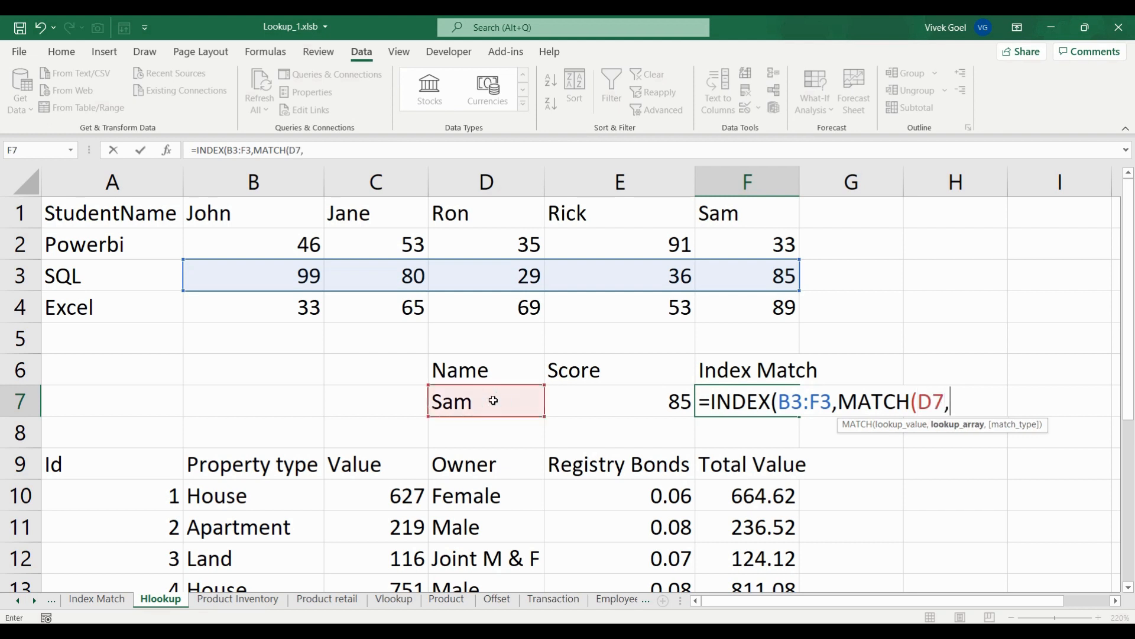
{"action": "left_click_drag", "start_coordinate": [222, 214], "coordinate": [698, 209]}
{"action": "type", "text": ",0"}
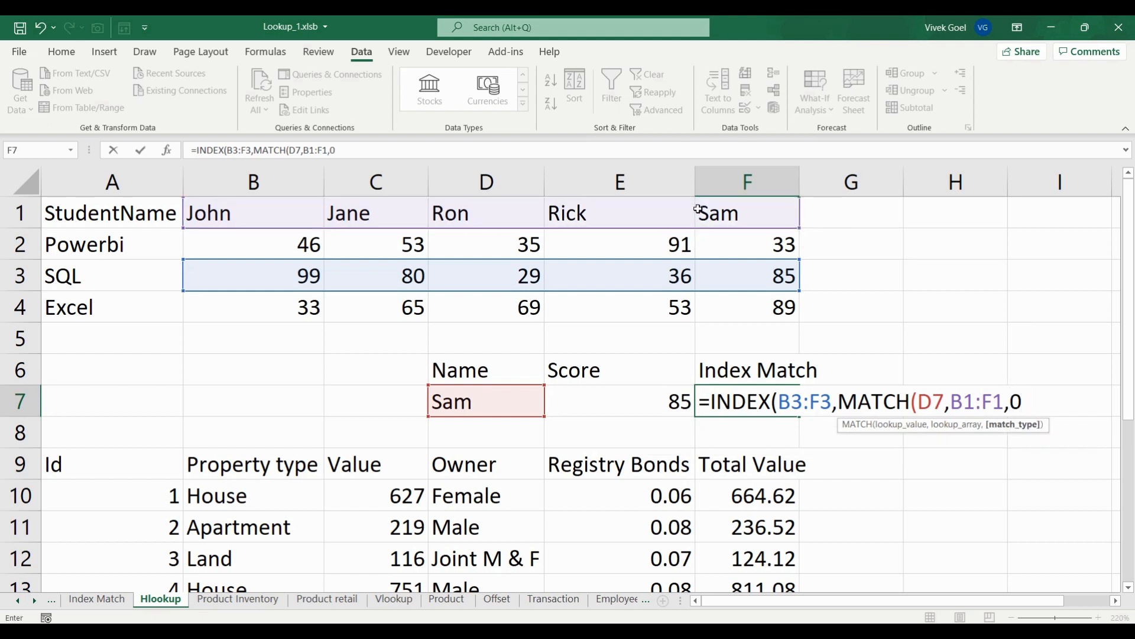
{"action": "type", "text": "))"}
{"action": "key", "text": "Return"}
{"action": "key", "text": "Up"}
{"action": "key", "text": "Left"}
{"action": "key", "text": "Right"}
{"action": "key", "text": "Left"}
{"action": "key", "text": "Right"}
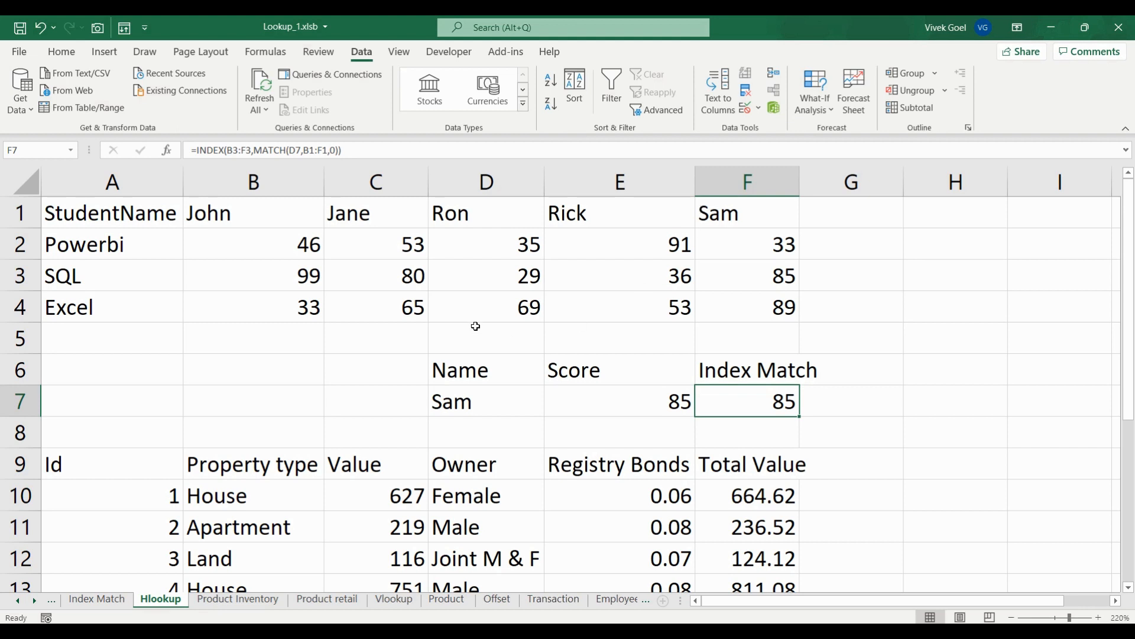
Examine the employee table with the empty Designation column in rows 28 to 34 of the Index Match sheet.
{"action": "left_click", "coordinate": [109, 599]}
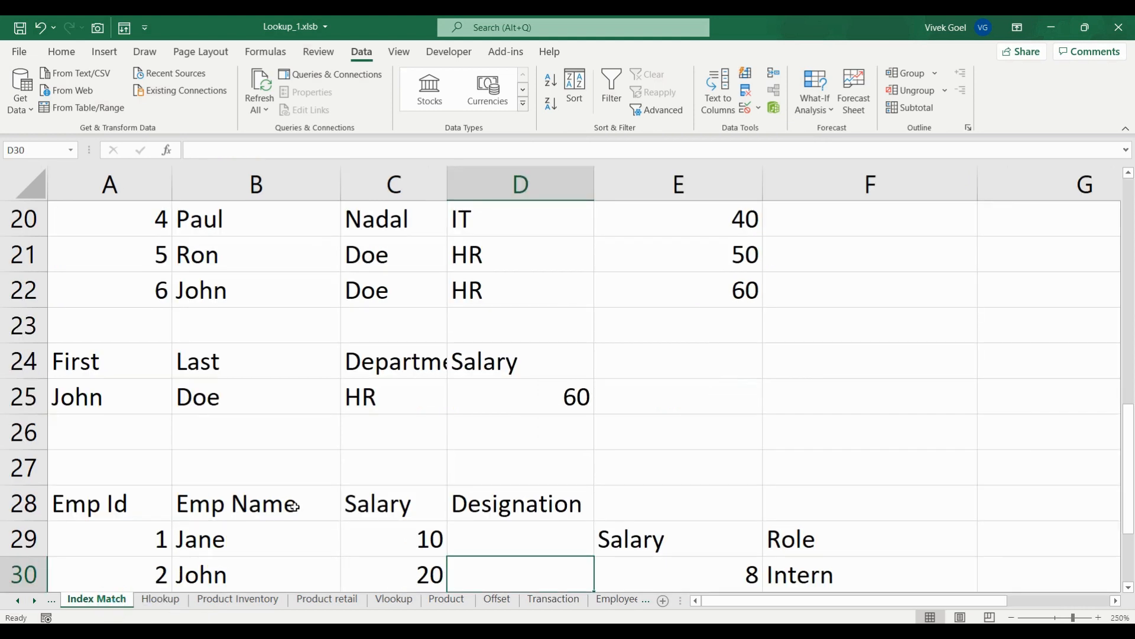
{"action": "key", "text": "Down"}
{"action": "key", "text": "Down"}
{"action": "key", "text": "Down"}
{"action": "key", "text": "Down"}
{"action": "key", "text": "Down"}
{"action": "key", "text": "Up"}
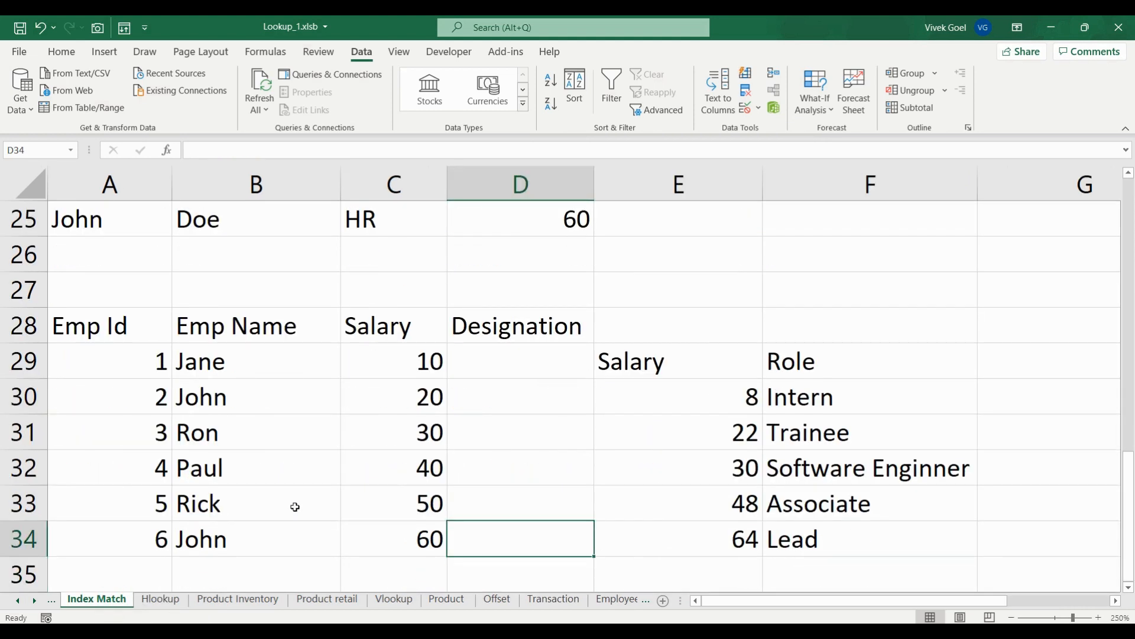
{"action": "key", "text": "Down"}
{"action": "key", "text": "Up"}
{"action": "key", "text": "Up"}
{"action": "key", "text": "Up"}
{"action": "key", "text": "Up"}
{"action": "key", "text": "Up"}
{"action": "key", "text": "Up"}
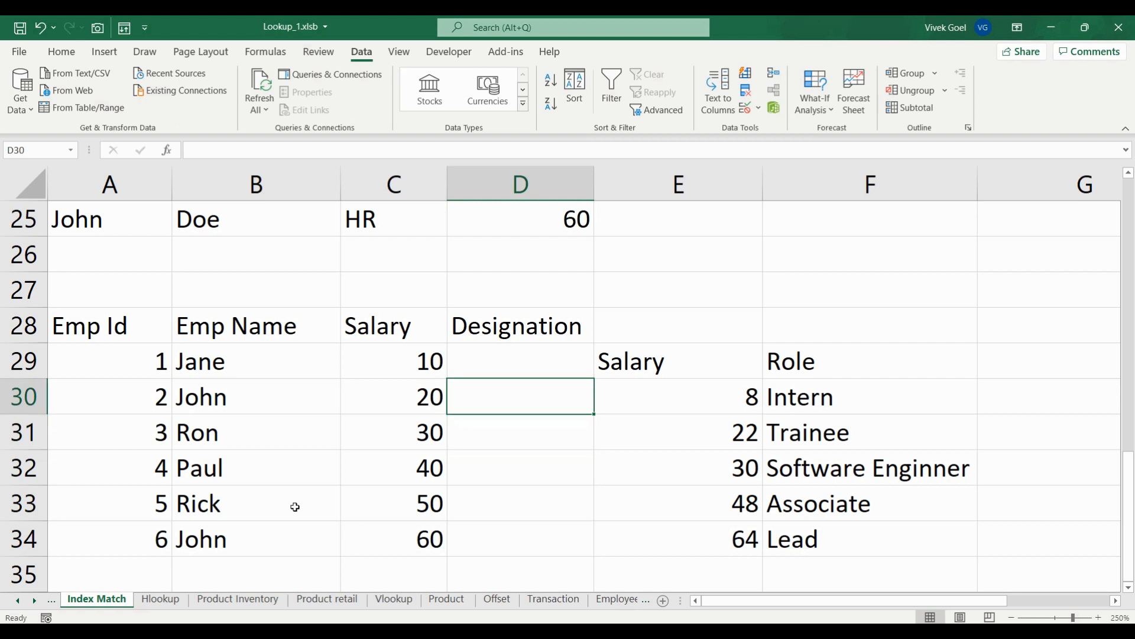
Compare the employee salaries in C29:C34 with the salary thresholds and roles in E29:F34.
{"action": "key", "text": "Right"}
{"action": "key", "text": "Right"}
{"action": "key", "text": "Down"}
{"action": "key", "text": "Down"}
{"action": "key", "text": "Down"}
{"action": "key", "text": "Down"}
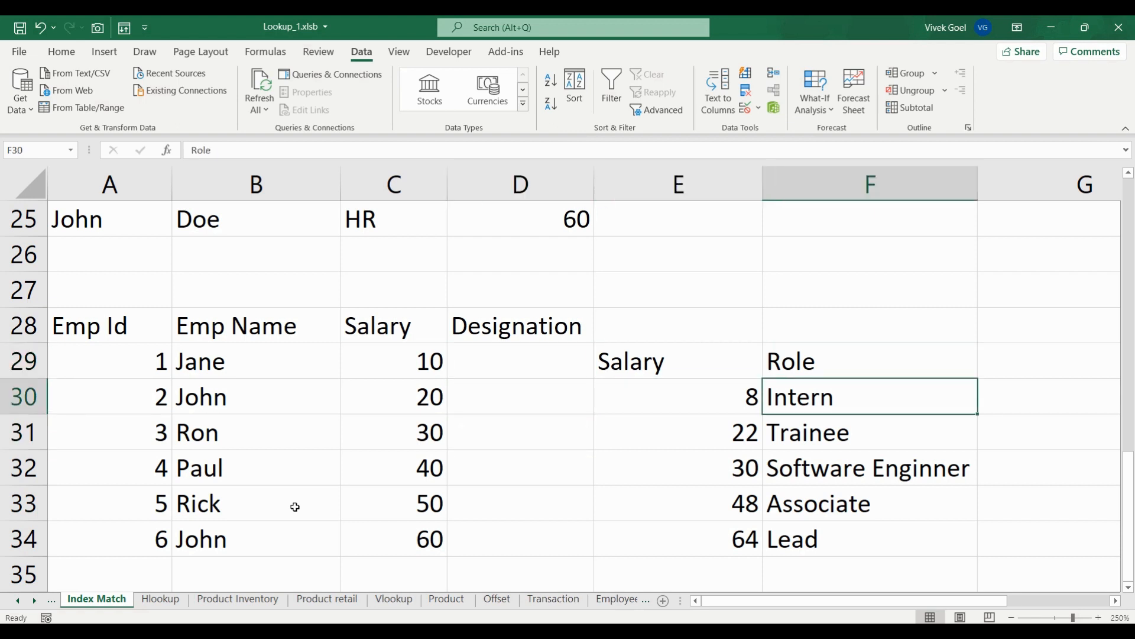
{"action": "key", "text": "Left"}
{"action": "key", "text": "Up"}
{"action": "key", "text": "Up"}
{"action": "key", "text": "Up"}
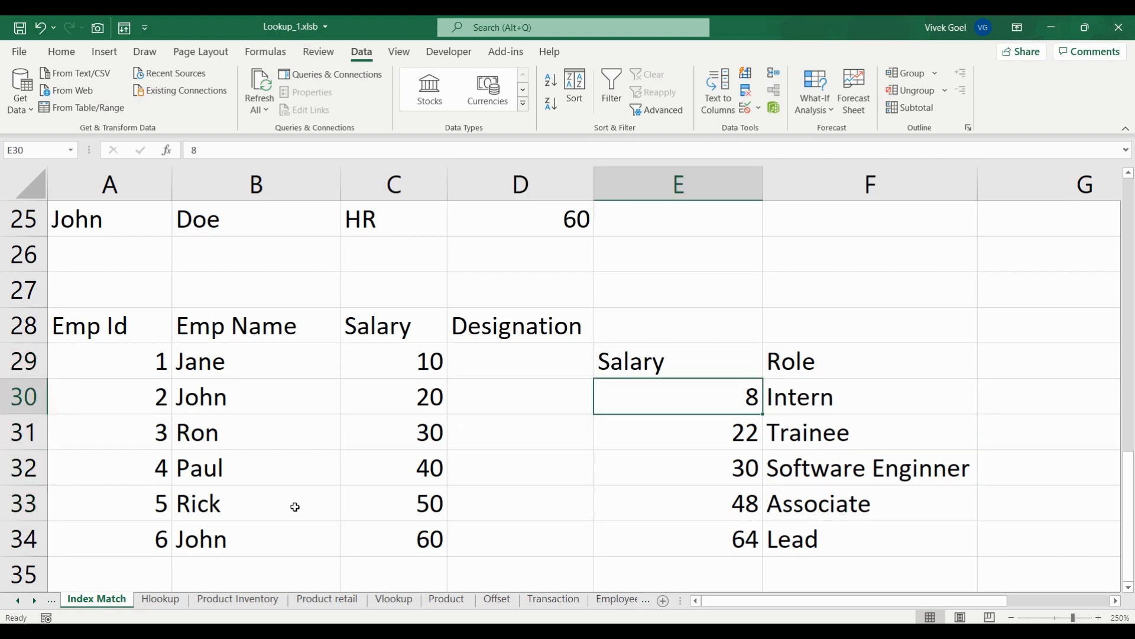
{"action": "key", "text": "Left"}
{"action": "left_click_drag", "start_coordinate": [393, 362], "coordinate": [425, 529]}
{"action": "left_click_drag", "start_coordinate": [698, 397], "coordinate": [718, 530]}
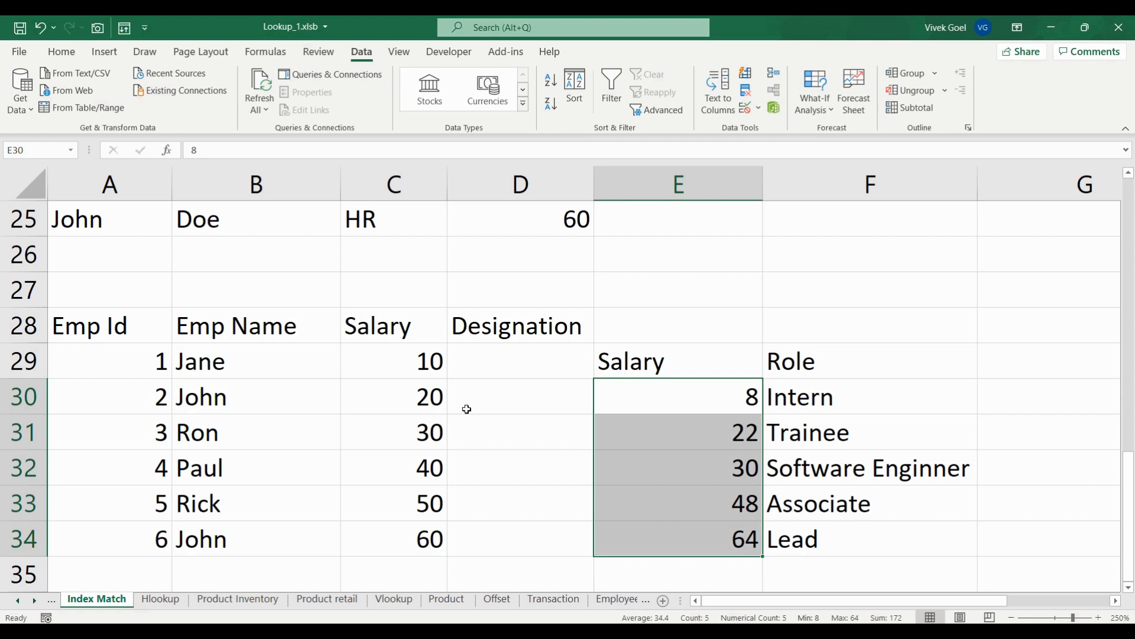
Start a MATCH formula in D29 under Designation with the salary in C29 as lookup value.
{"action": "left_click", "coordinate": [491, 369]}
{"action": "type", "text": "="}
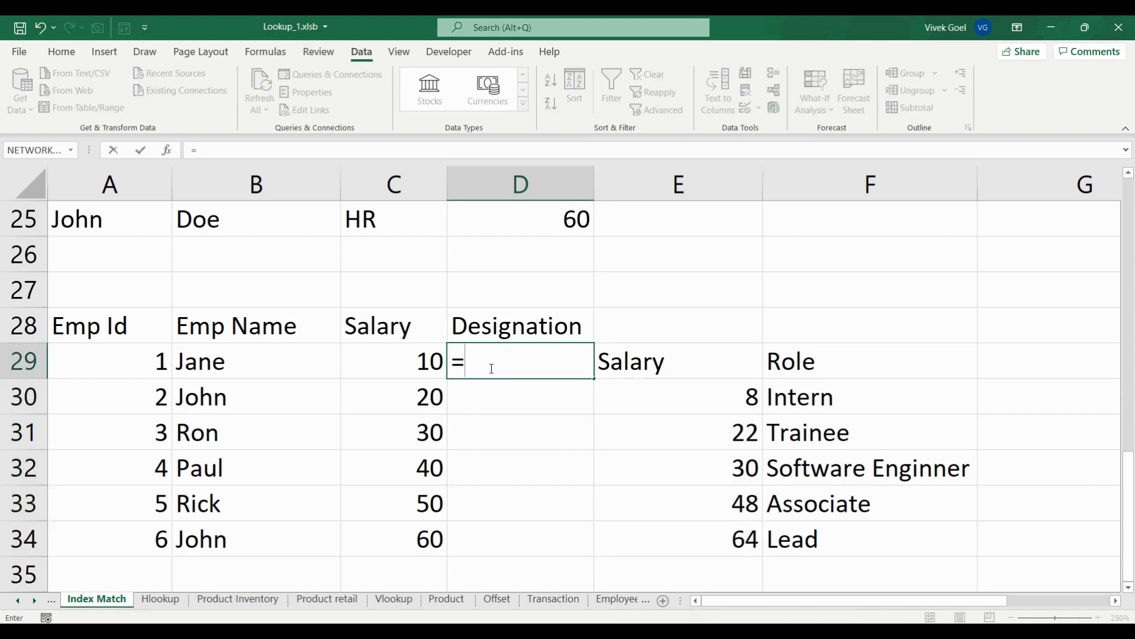
{"action": "type", "text": "match"}
{"action": "key", "text": "Tab"}
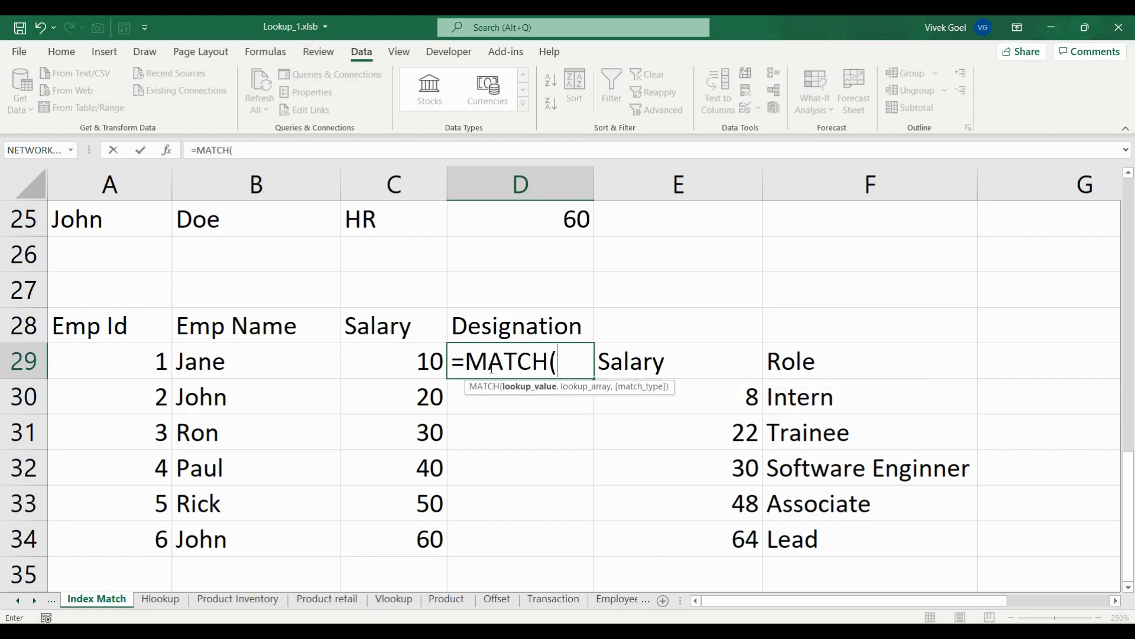
{"action": "left_click", "coordinate": [425, 346]}
{"action": "type", "text": ","}
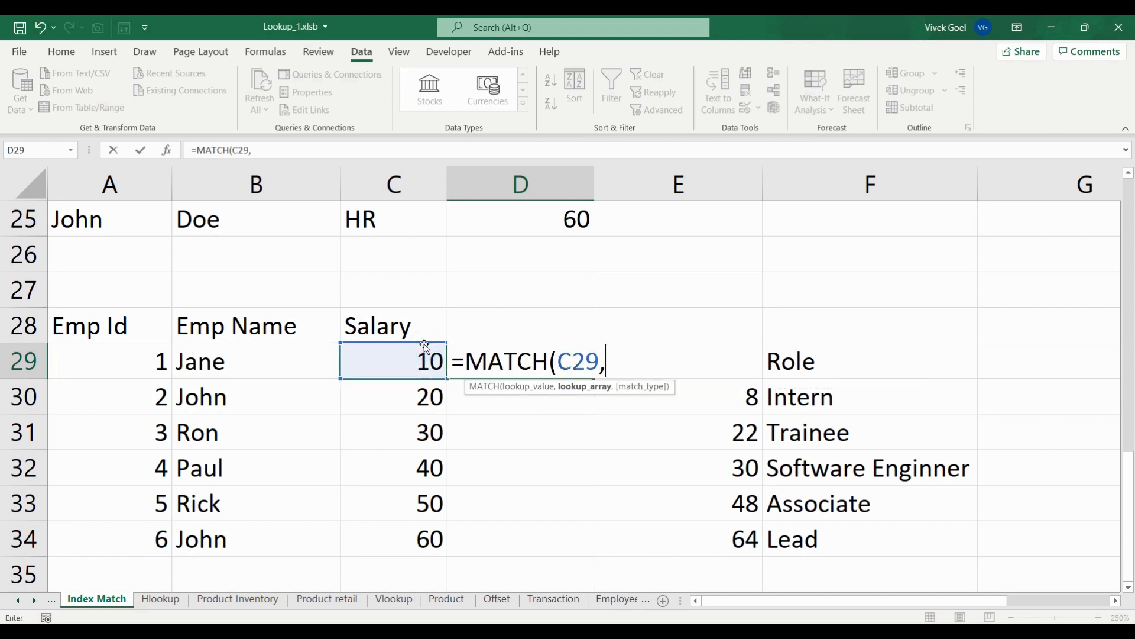
Complete the D29 MATCH formula with the salary thresholds E30:E34 as lookup array and match type 1 (Less than).
{"action": "left_click_drag", "start_coordinate": [752, 402], "coordinate": [739, 538]}
{"action": "type", "text": ","}
{"action": "key", "text": "Down"}
{"action": "key", "text": "Down"}
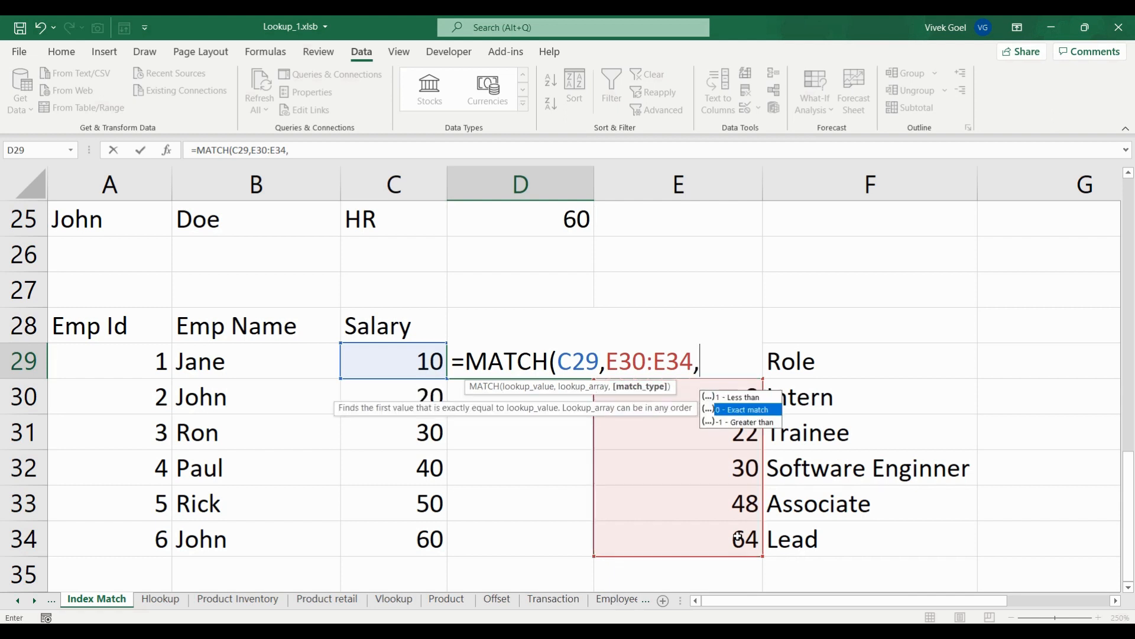
{"action": "key", "text": "Up"}
{"action": "key", "text": "Up"}
{"action": "key", "text": "Down"}
{"action": "key", "text": "Down"}
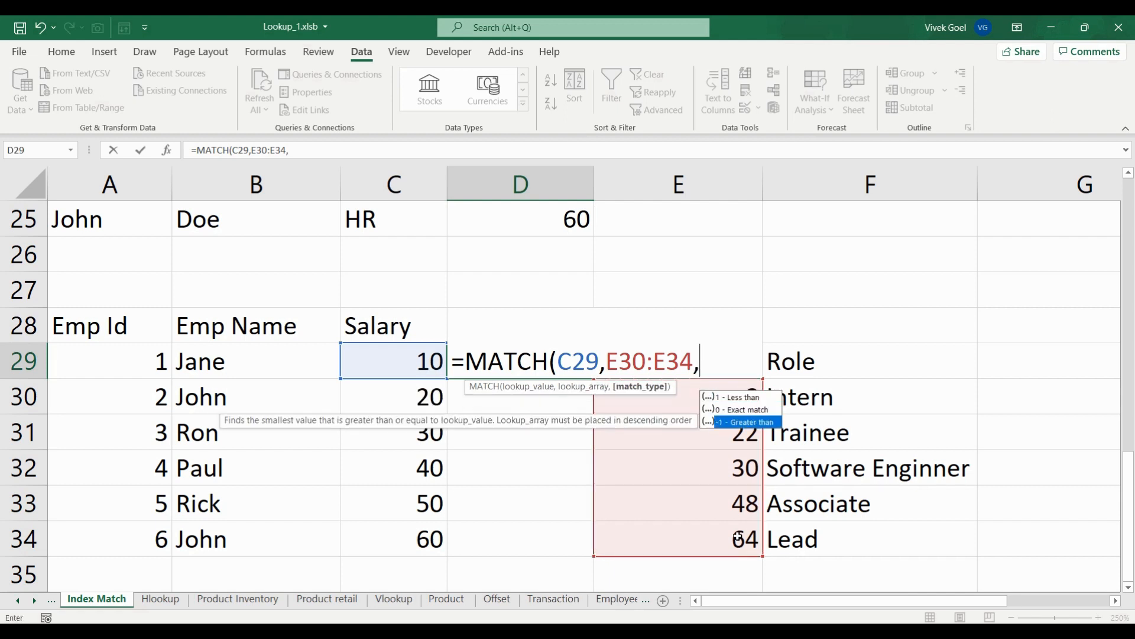
{"action": "key", "text": "Up"}
{"action": "key", "text": "Up"}
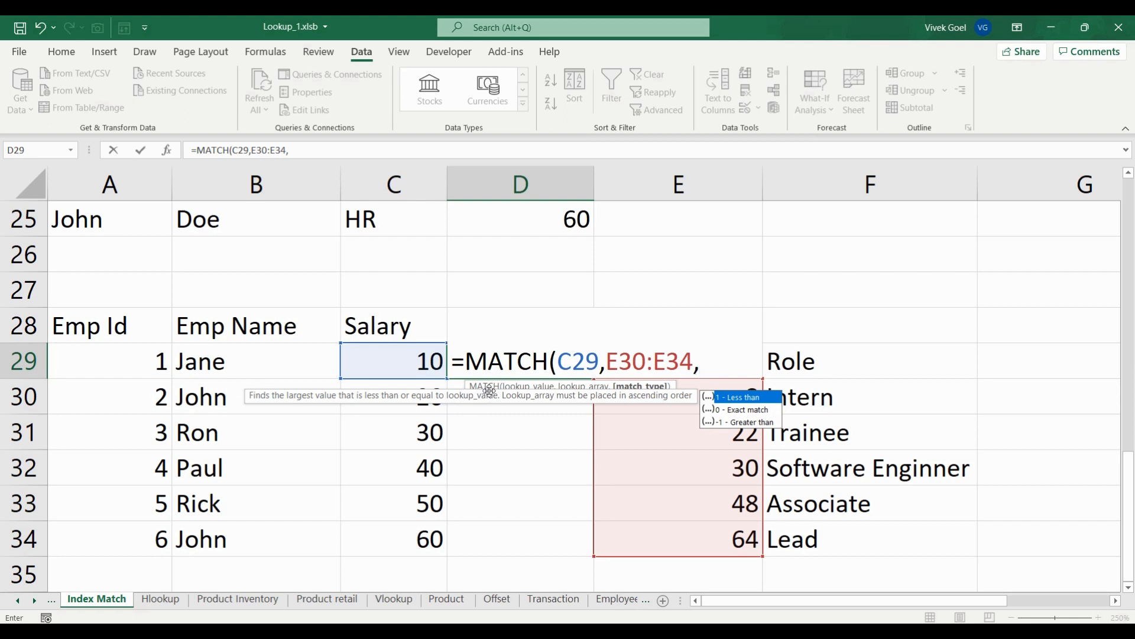
{"action": "type", "text": "1)"}
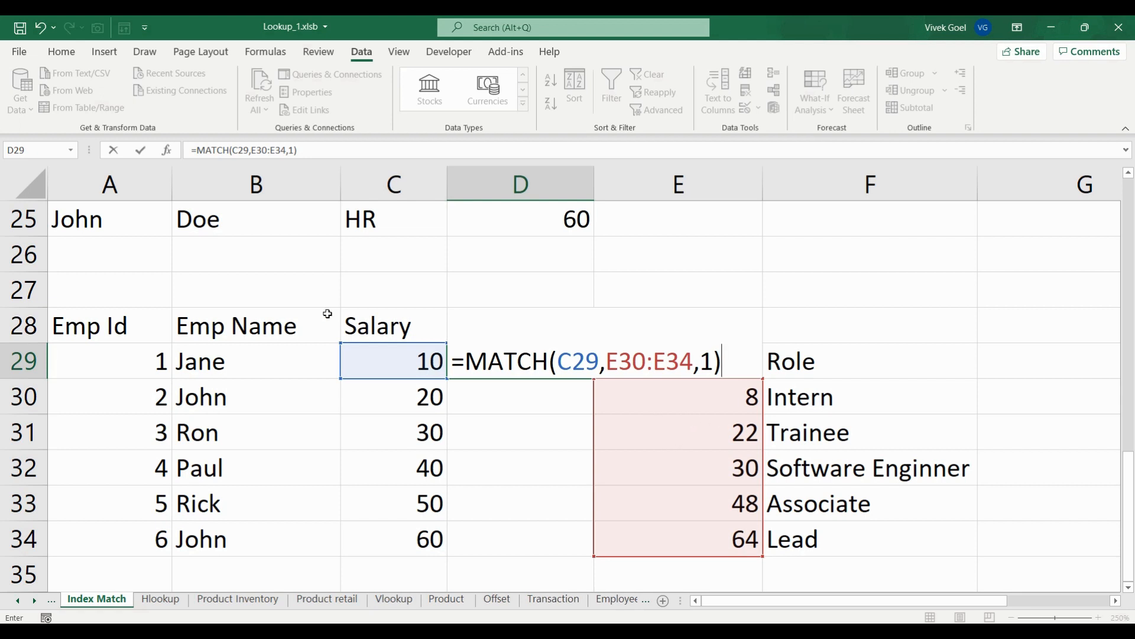
Wrap the D29 MATCH formula in an INDEX function with the roles in F30:F34 as its array.
{"action": "left_click", "coordinate": [199, 152]}
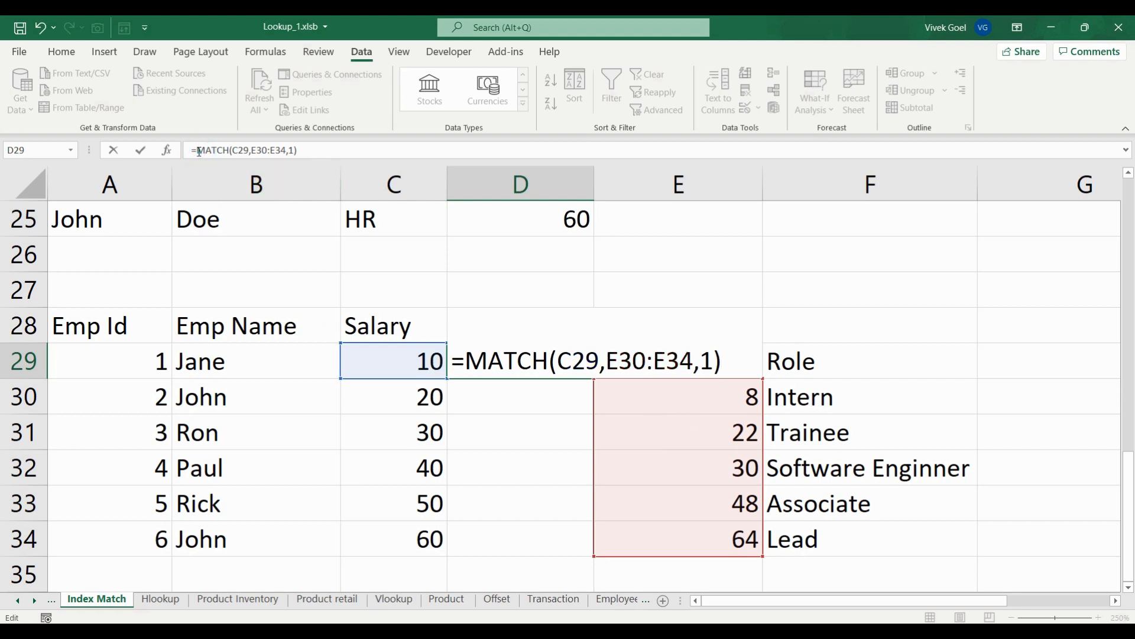
{"action": "type", "text": "index("}
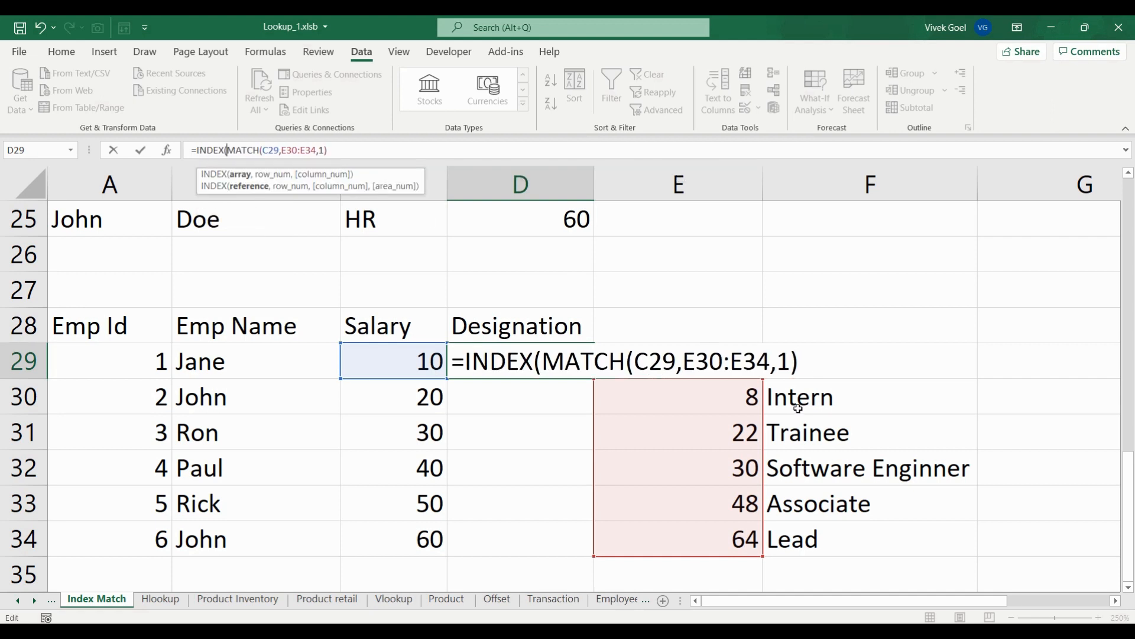
{"action": "left_click_drag", "start_coordinate": [814, 408], "coordinate": [818, 537]}
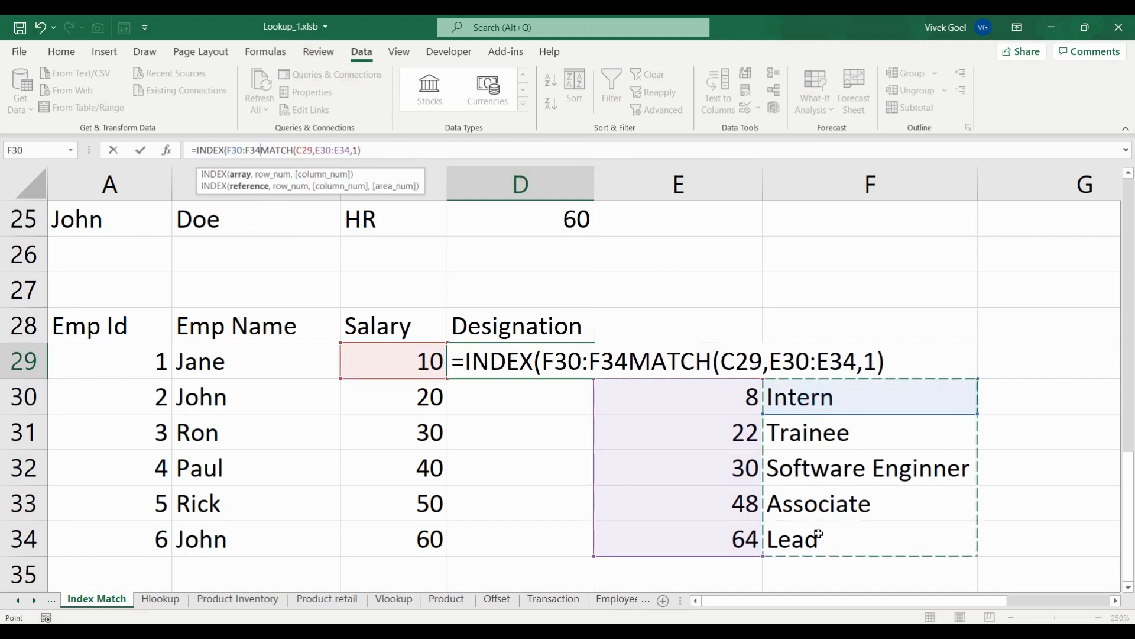
{"action": "type", "text": ","}
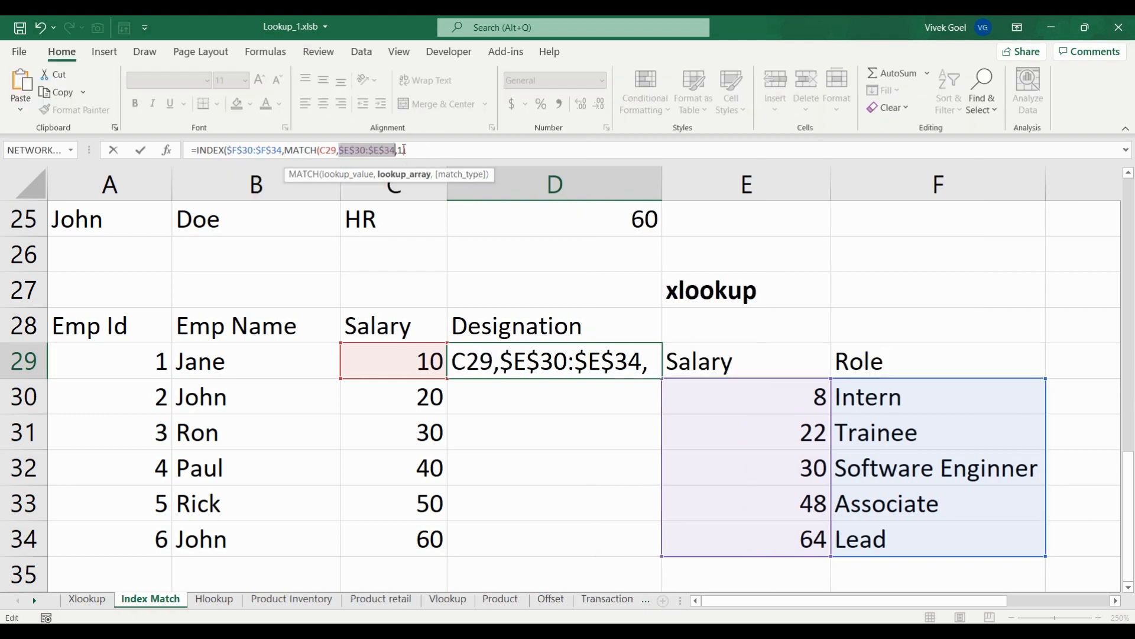
Finish the D29 formula with absolute ranges $F$30:$F$34 and $E$30:$E$34, and fill it down through D34.
{"action": "type", "text": ")"}
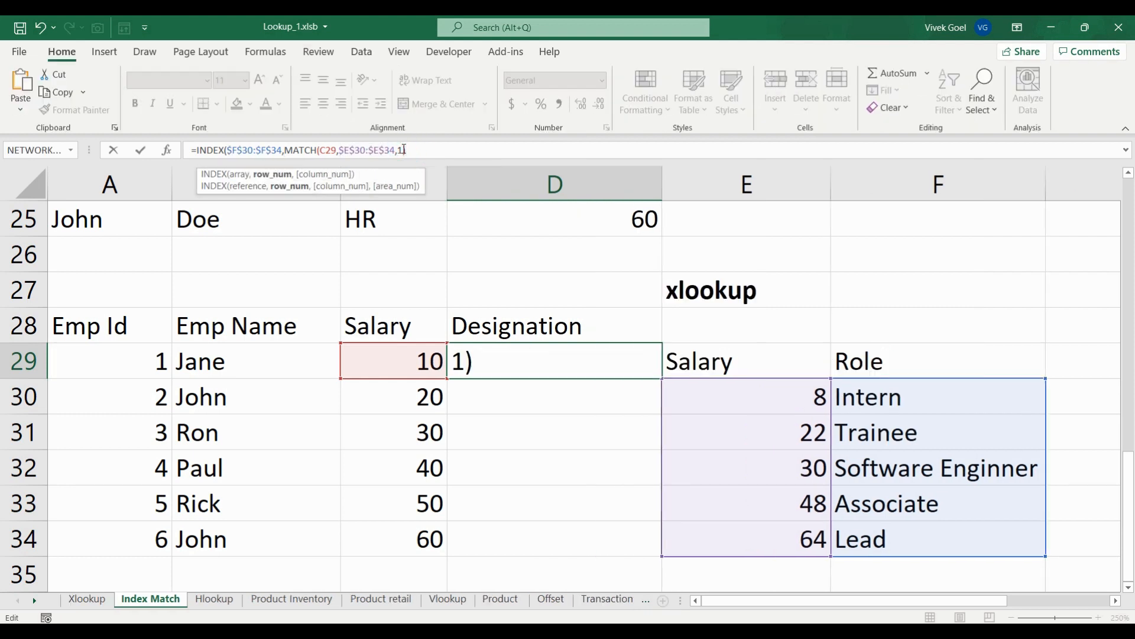
{"action": "key", "text": "Return"}
{"action": "key", "text": "Up"}
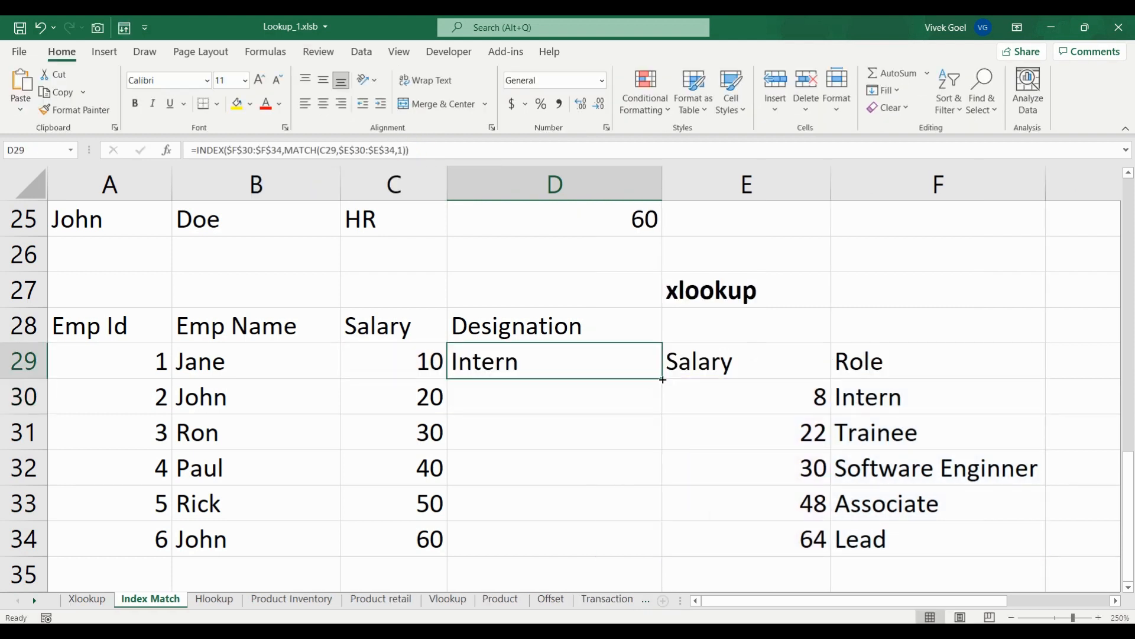
{"action": "double_click", "coordinate": [661, 379]}
{"action": "left_click", "coordinate": [604, 382]}
Examine the sort order of the salary thresholds in E30:E34.
{"action": "key", "text": "Right"}
{"action": "key", "text": "shift+Down"}
{"action": "key", "text": "shift+Down"}
{"action": "key", "text": "shift+Down"}
{"action": "key", "text": "shift+Down"}
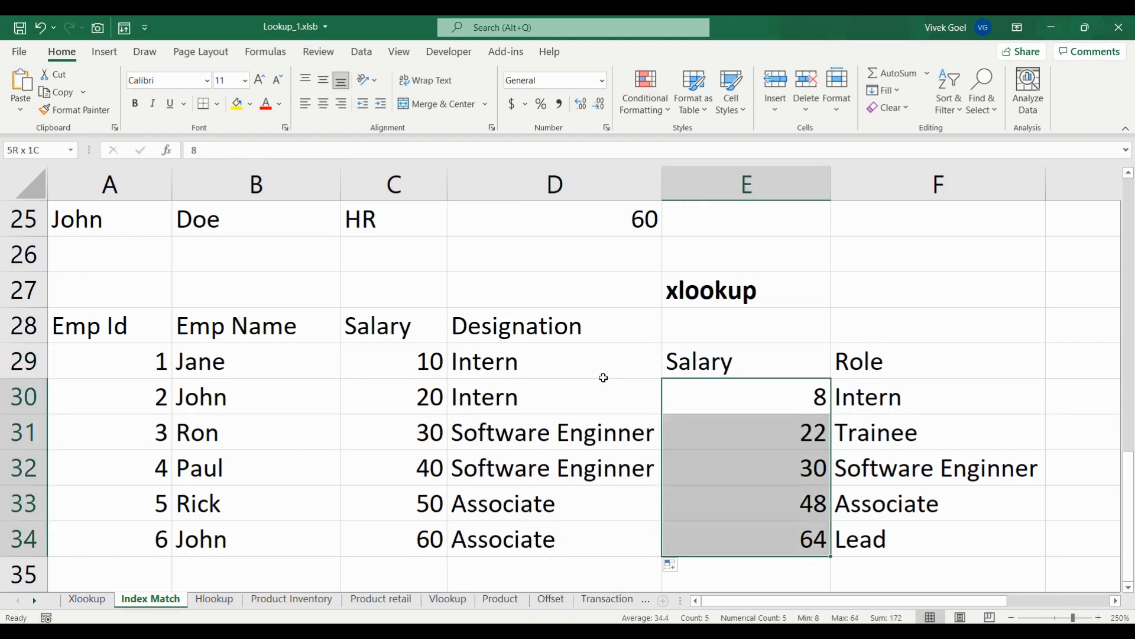
{"action": "key", "text": "ctrl+Down"}
{"action": "key", "text": "shift+Up"}
{"action": "key", "text": "shift+Up"}
{"action": "key", "text": "shift+Up"}
{"action": "key", "text": "shift+Up"}
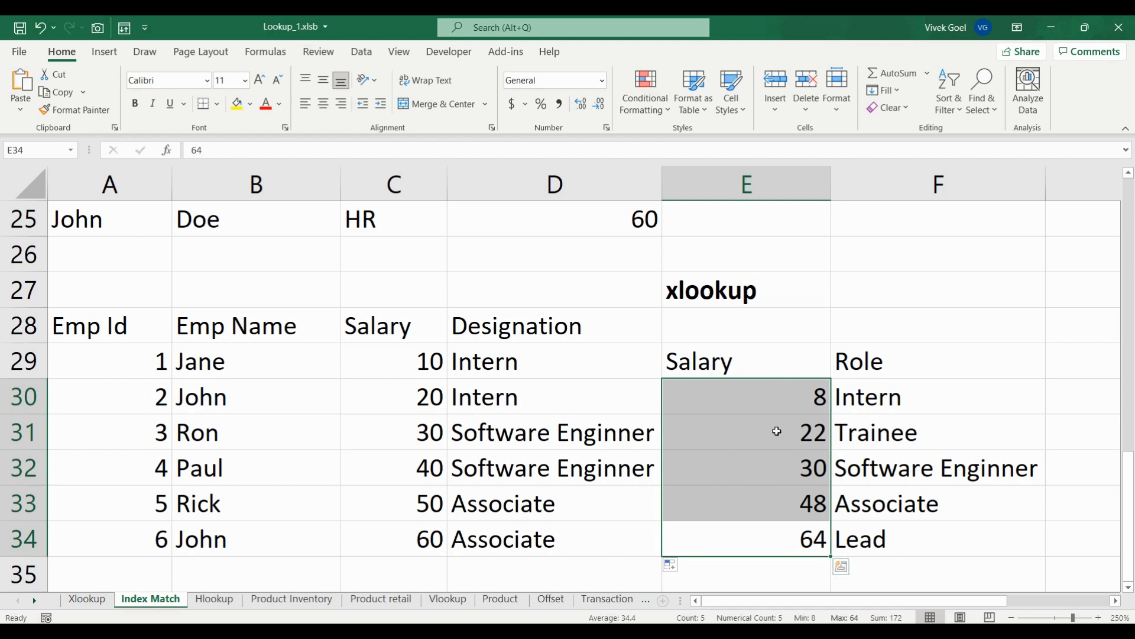
{"action": "left_click", "coordinate": [736, 303]}
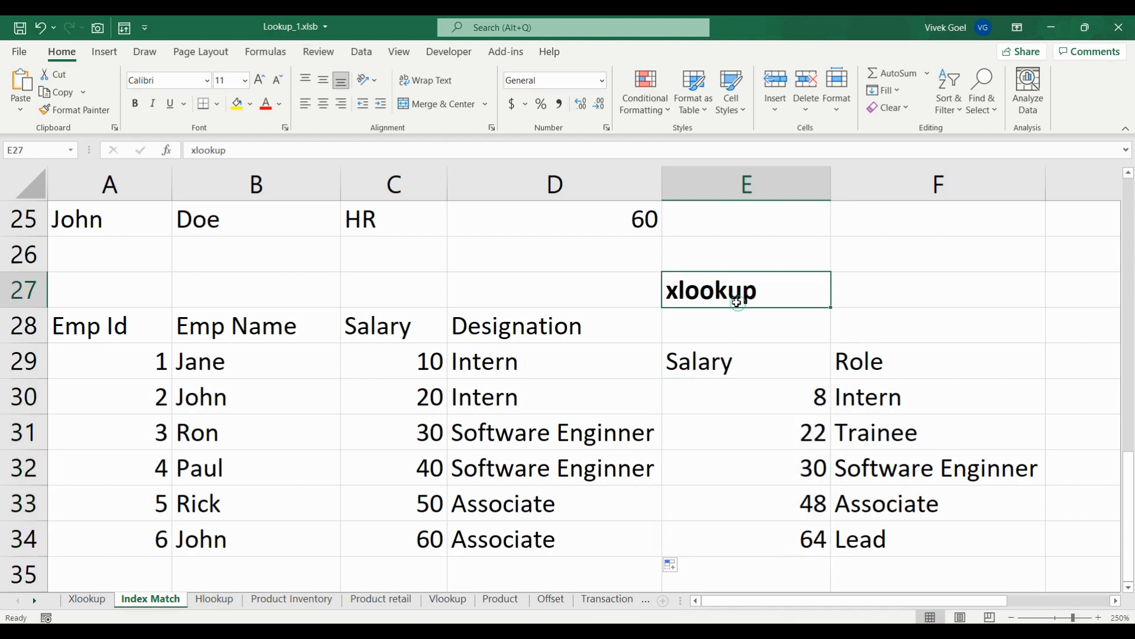
{"action": "left_click", "coordinate": [606, 299]}
{"action": "type", "text": "tach"}
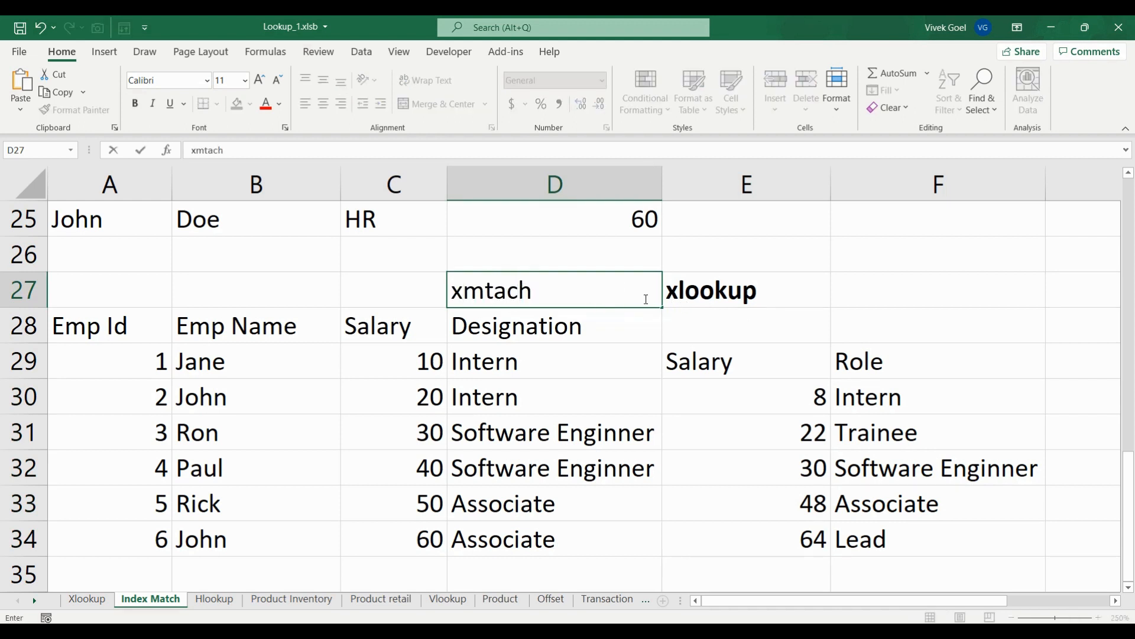
{"action": "key", "text": "Escape"}
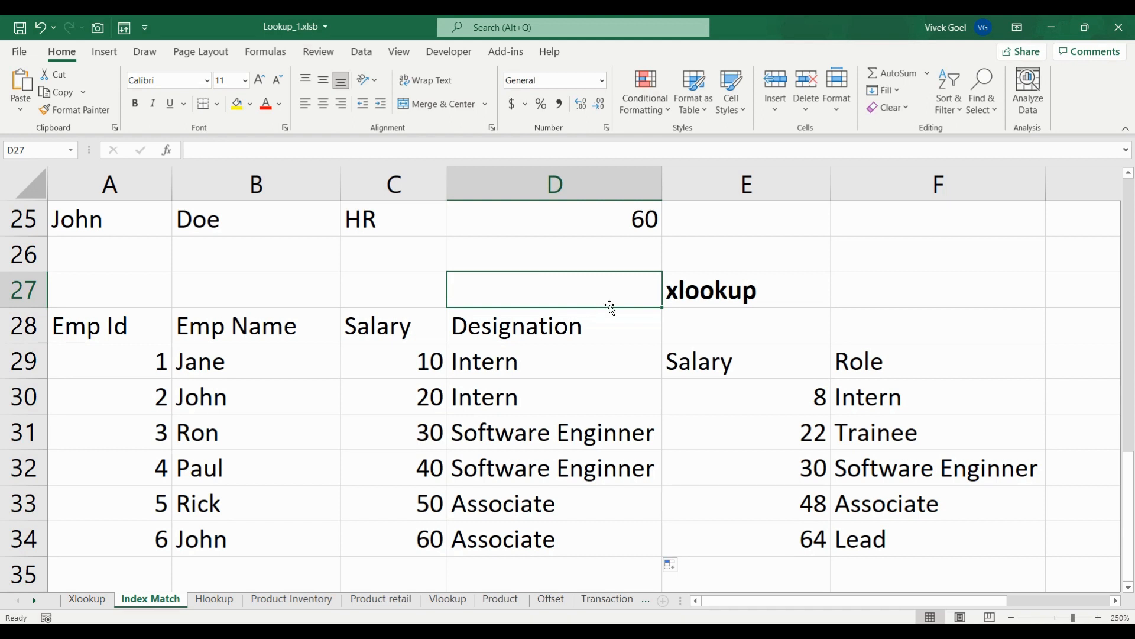
{"action": "left_click", "coordinate": [668, 300]}
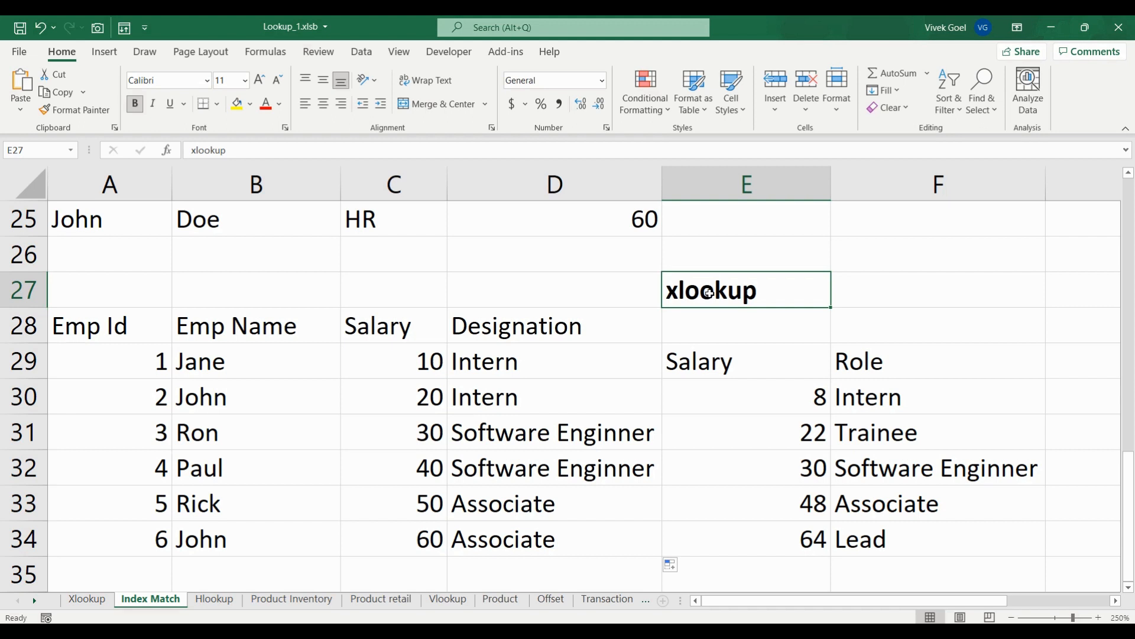
{"action": "left_click", "coordinate": [623, 293]}
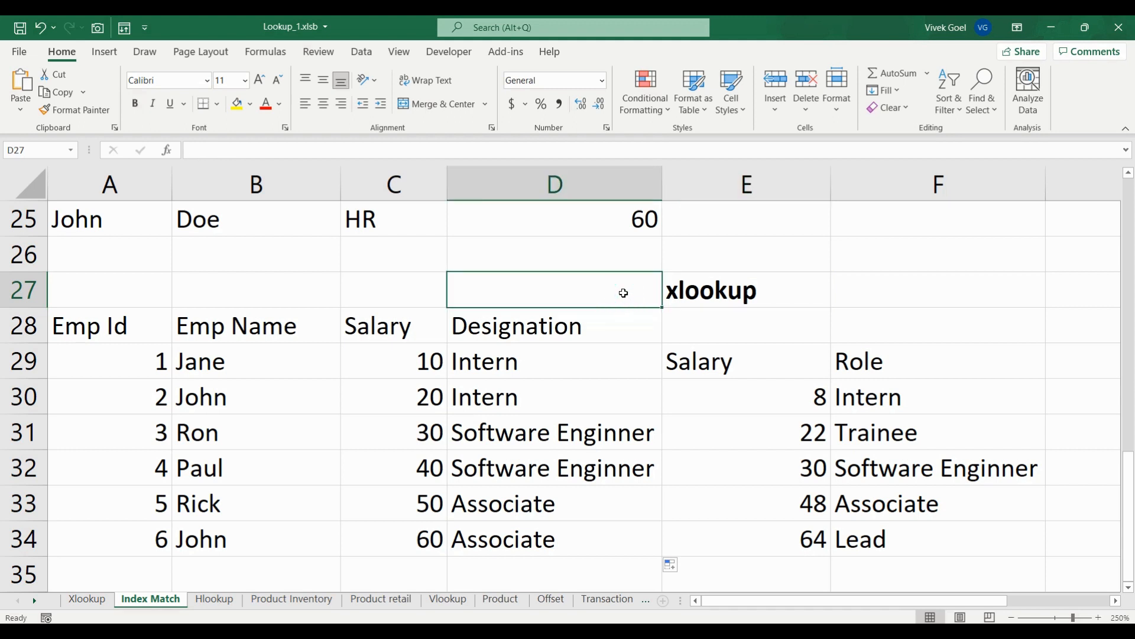
{"action": "left_click", "coordinate": [682, 298]}
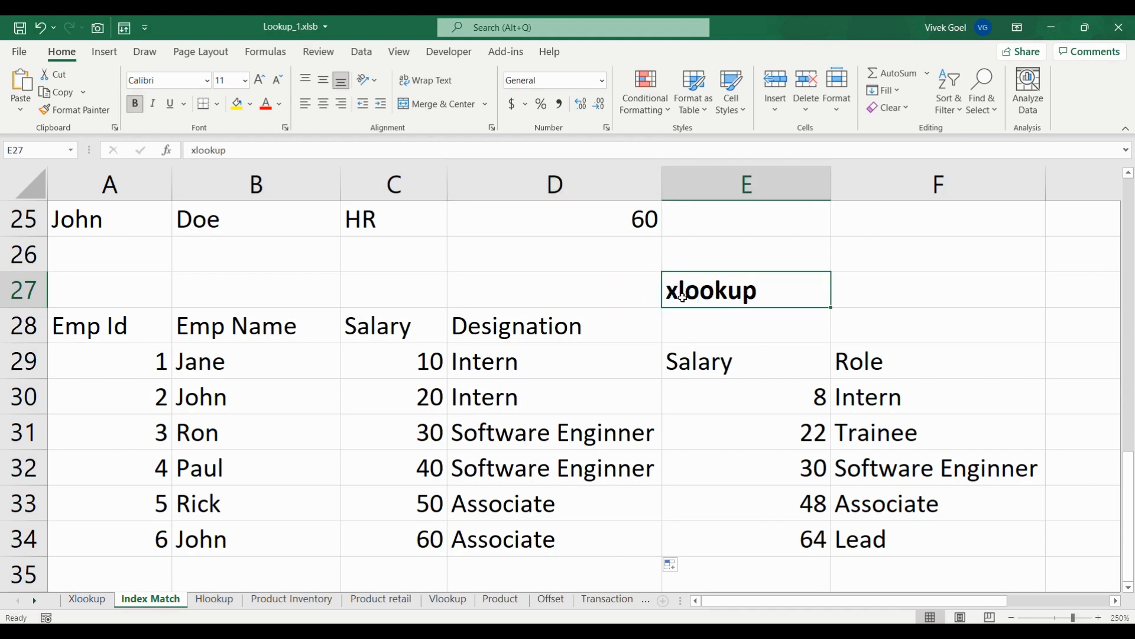